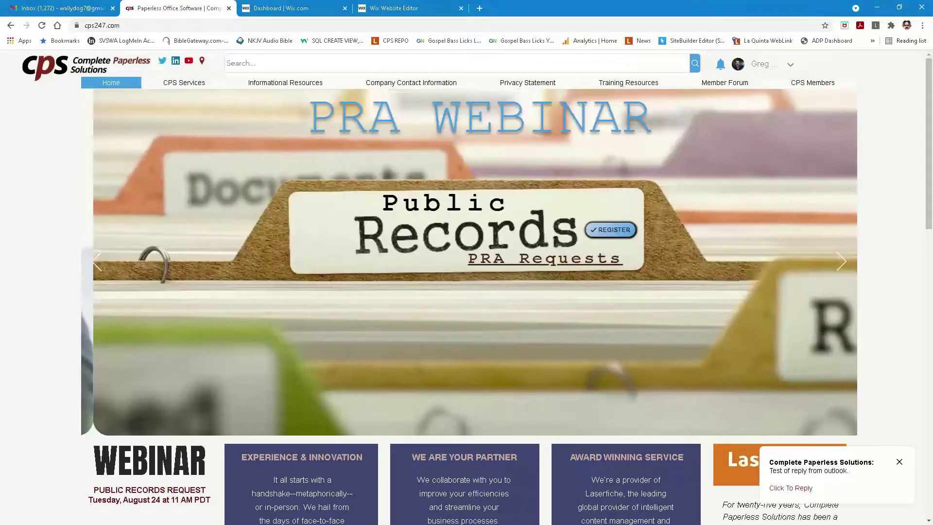
Move the CPS slideshow to the PRA Webinar slide and open its Public Records Request form
left_click(99, 264)
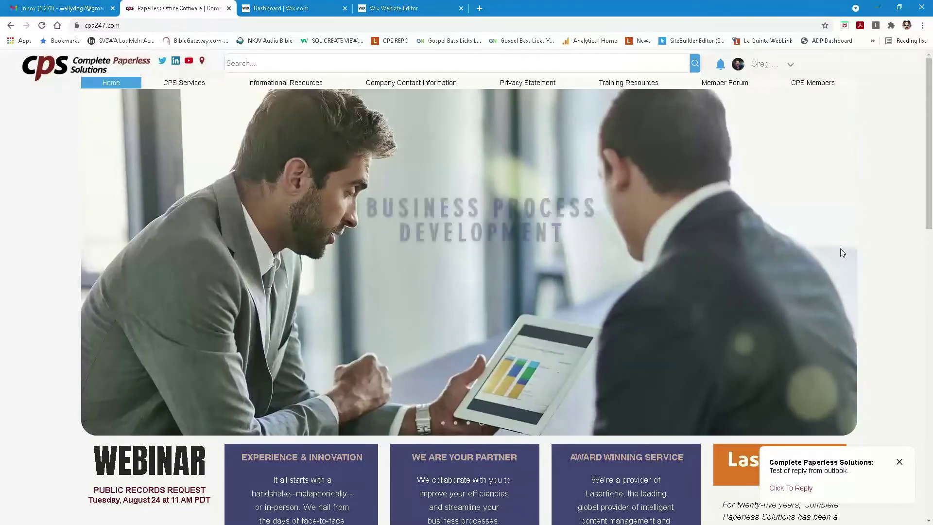
left_click(841, 266)
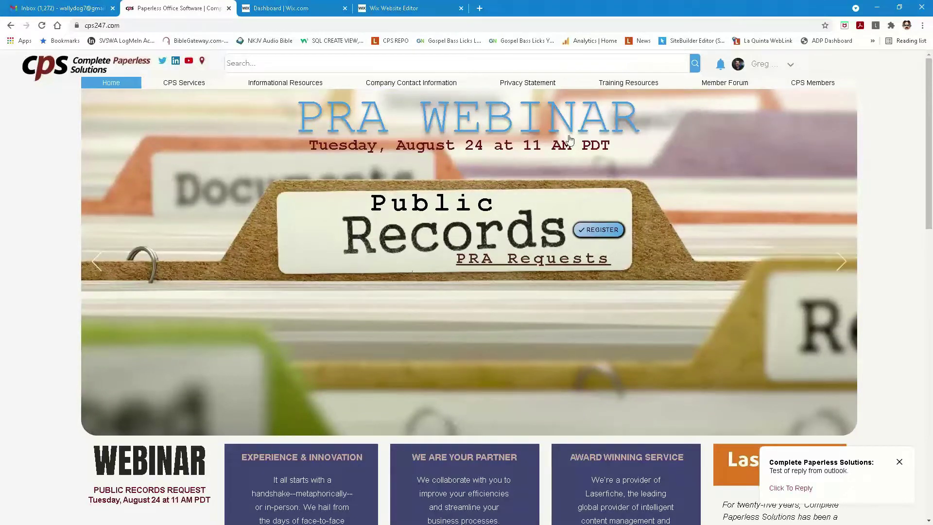
left_click(372, 124)
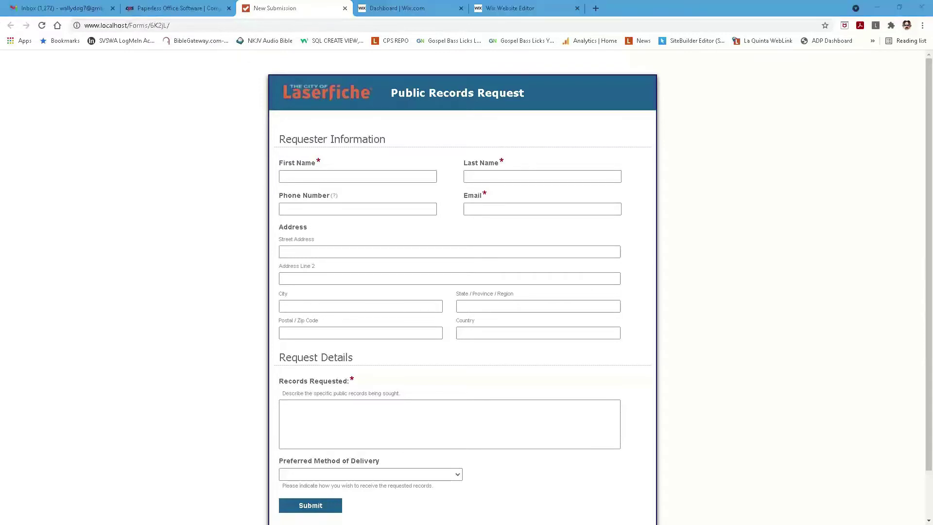
Autofill the requester's name, phone, e-mail and mailing address from a saved Chrome address
left_click(327, 174)
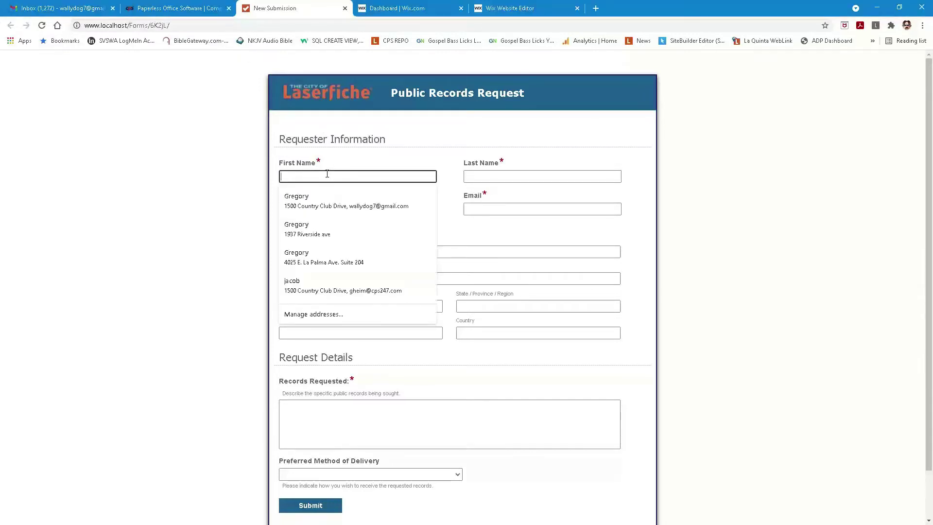
left_click(327, 205)
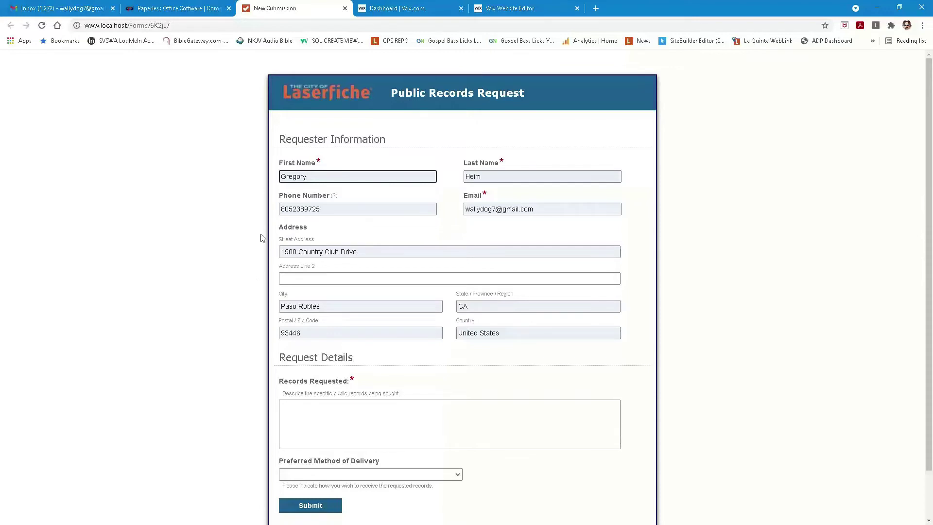
Request 'Bank Reconciliations for the last five years' with E-mail delivery and submit the form
left_click(340, 420)
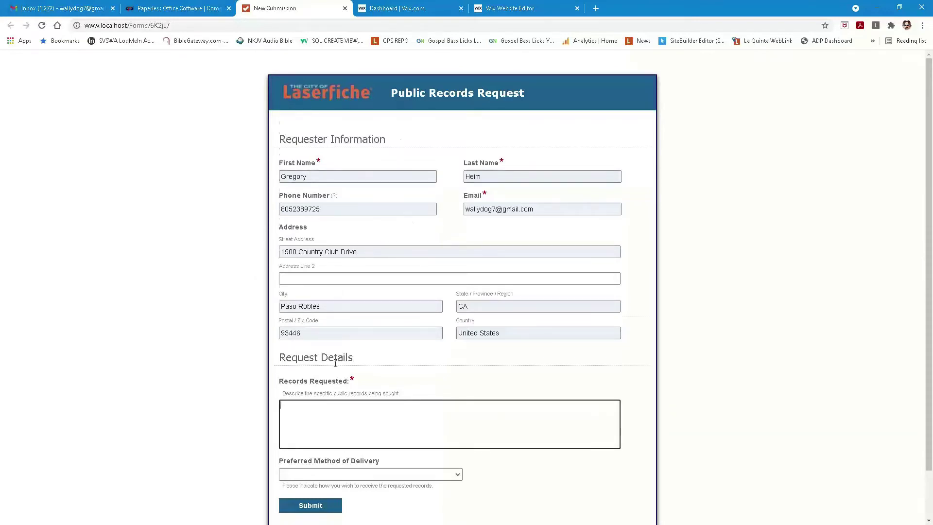
scroll(413, 217, "down", 1)
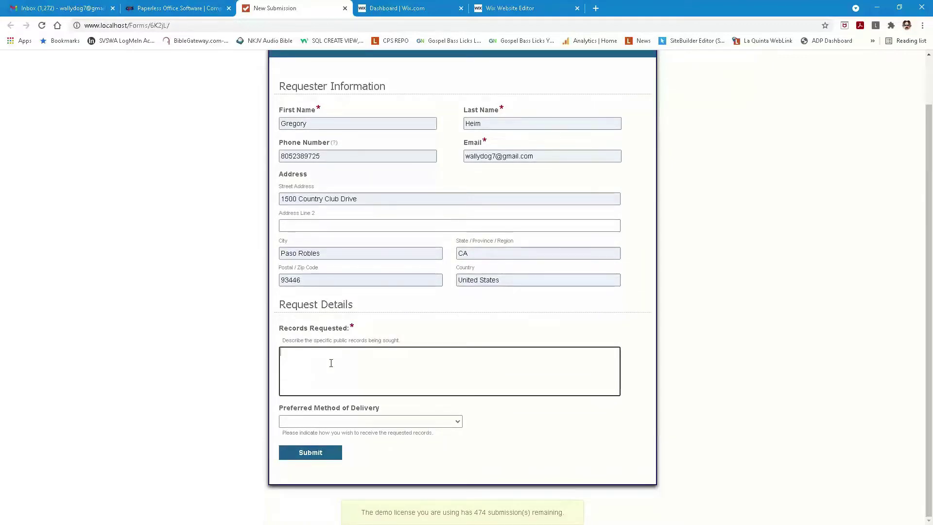
type("Bank Reconciliations for the last five years")
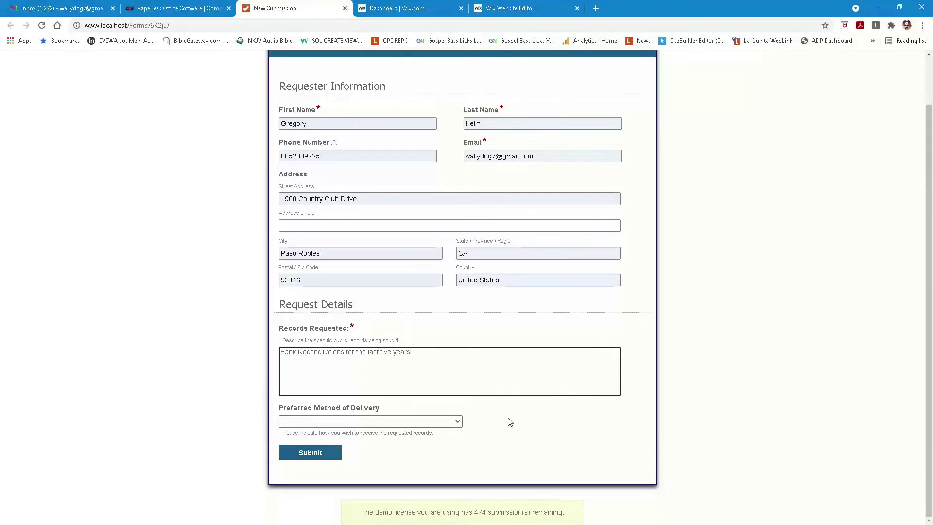
left_click(459, 423)
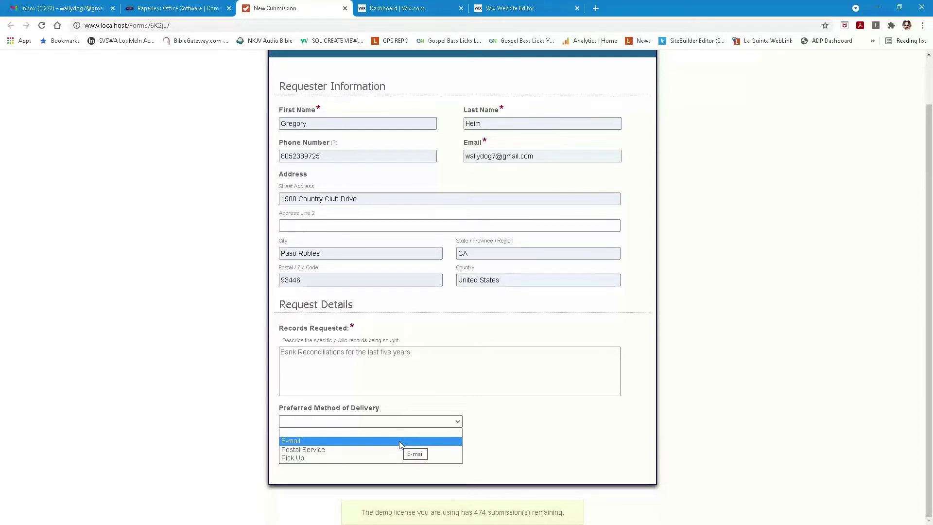
left_click(402, 445)
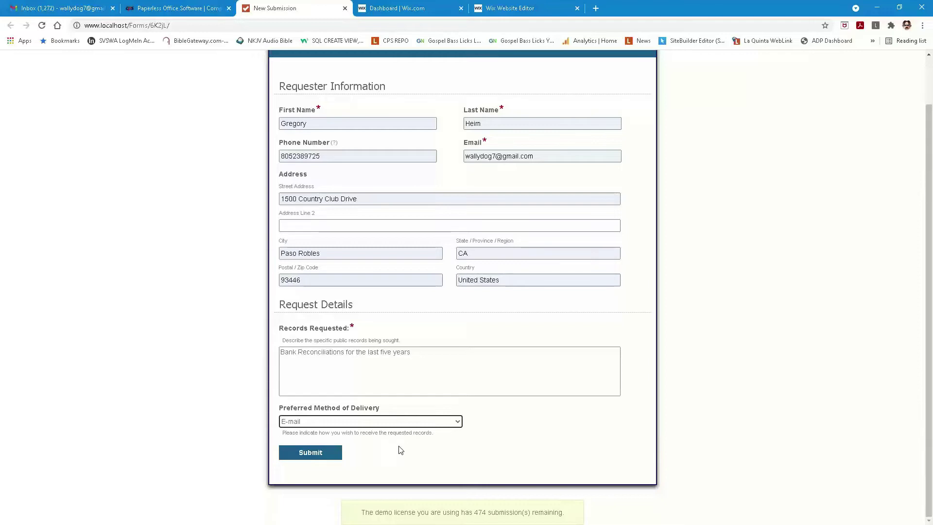
left_click(320, 458)
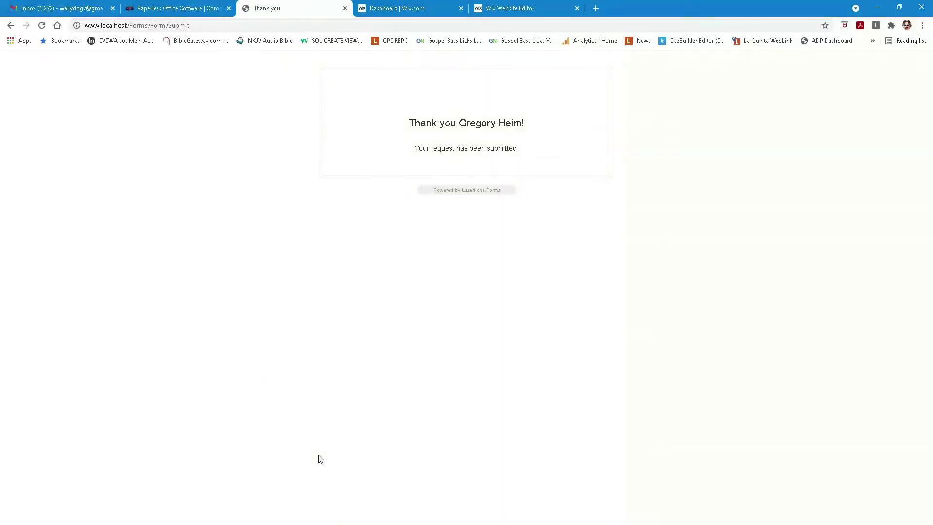
Minimize Chrome to reach the new-request notification e-mail in Outlook
left_click(877, 12)
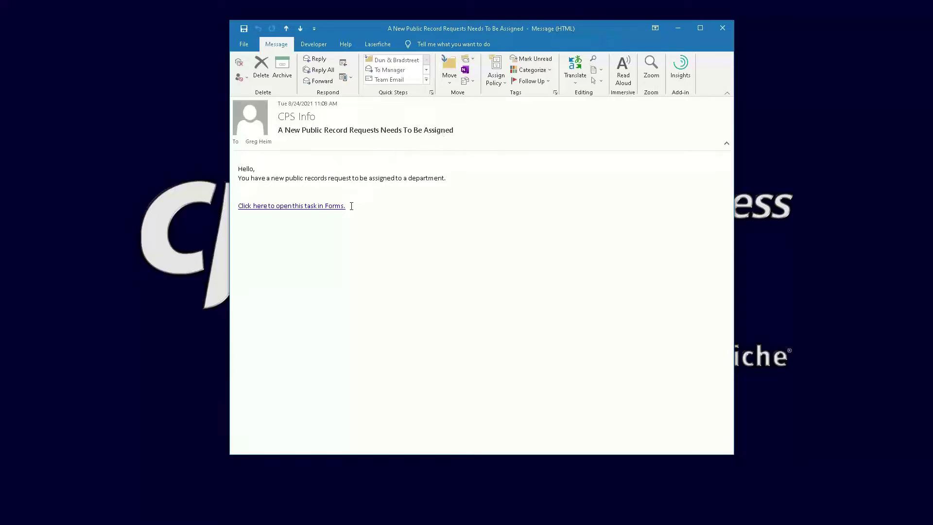
Open the Department Assignment by Clerk task from the e-mail's Forms link
left_click(333, 206)
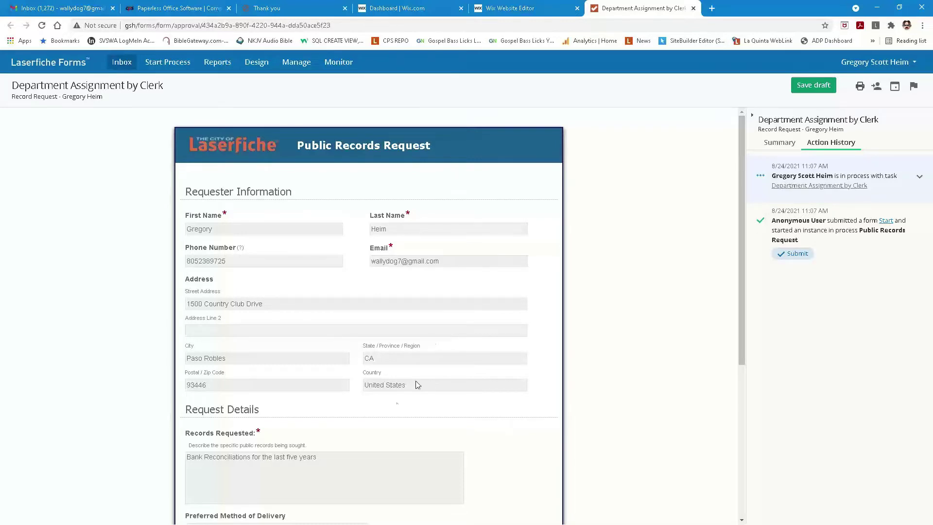
Mark the request as not previously fulfilled on the assignment form
scroll(396, 403, "down", 3)
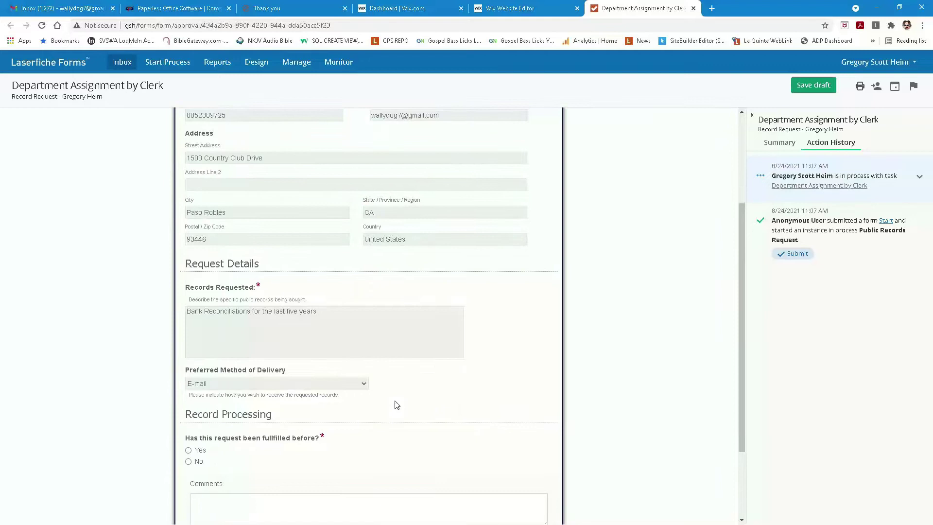
scroll(354, 367, "up", 2)
scroll(308, 457, "down", 2)
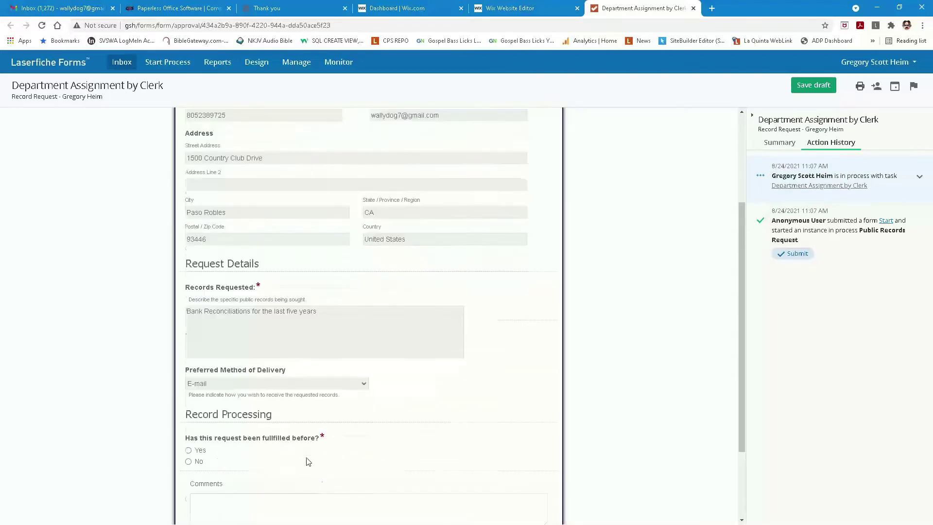
scroll(257, 458, "down", 2)
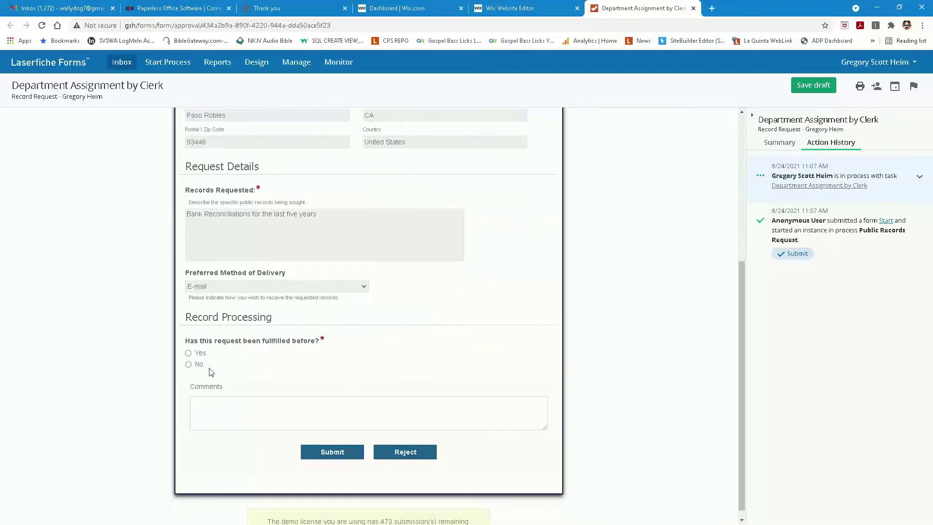
left_click(188, 354)
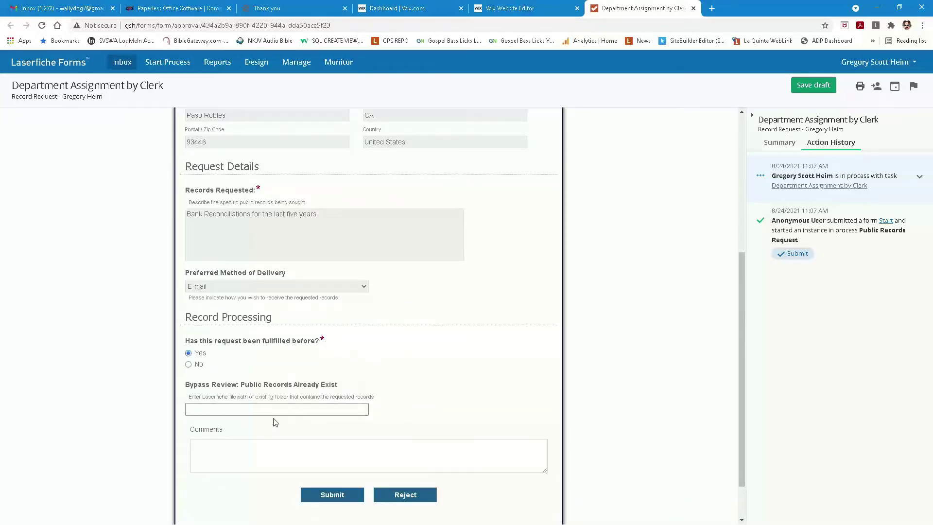
left_click(213, 405)
left_click(233, 382)
left_click(189, 364)
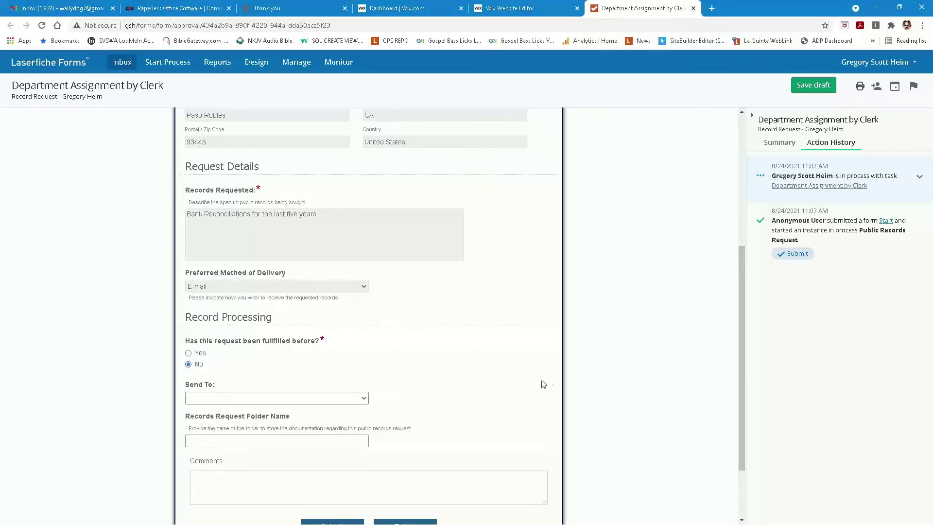
scroll(540, 383, "down", 3)
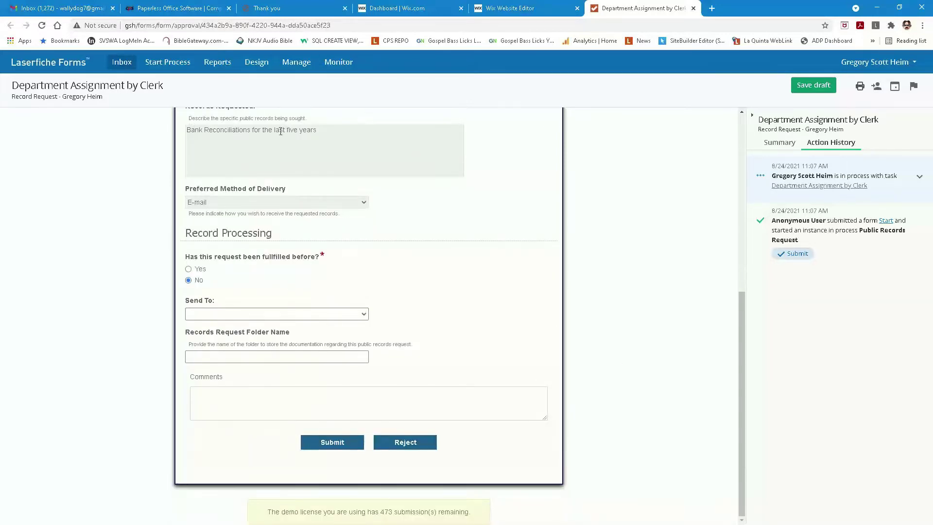
Send the request to Finance with folder name BANK RECORDS and submit the assignment
left_click(366, 315)
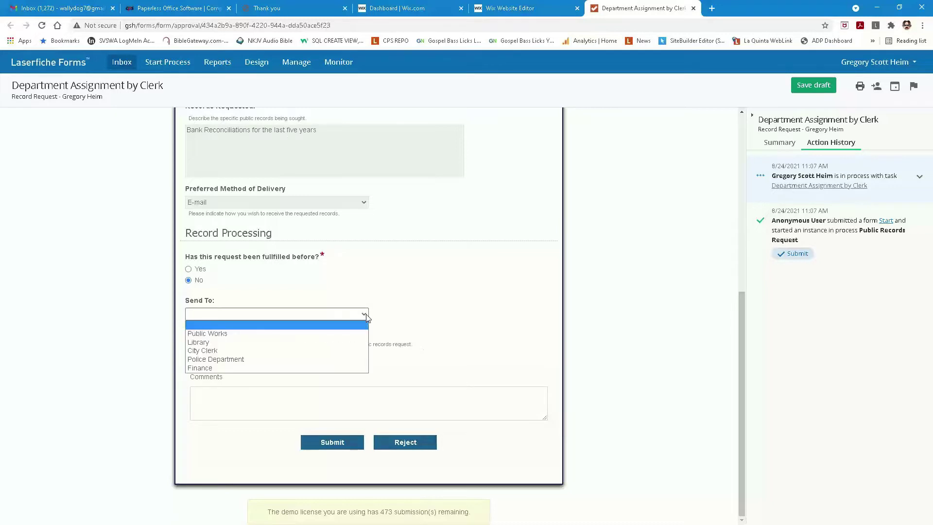
left_click(268, 369)
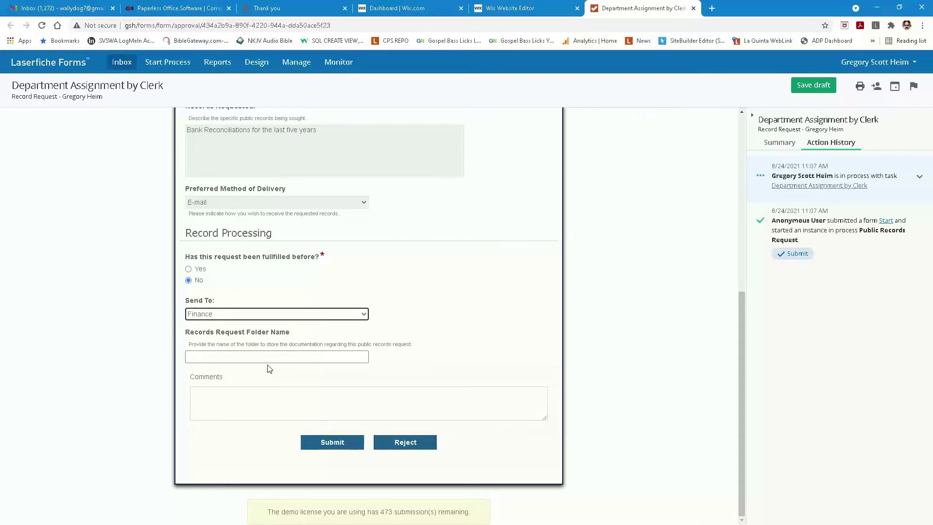
left_click(266, 359)
left_click(248, 372)
left_click(265, 396)
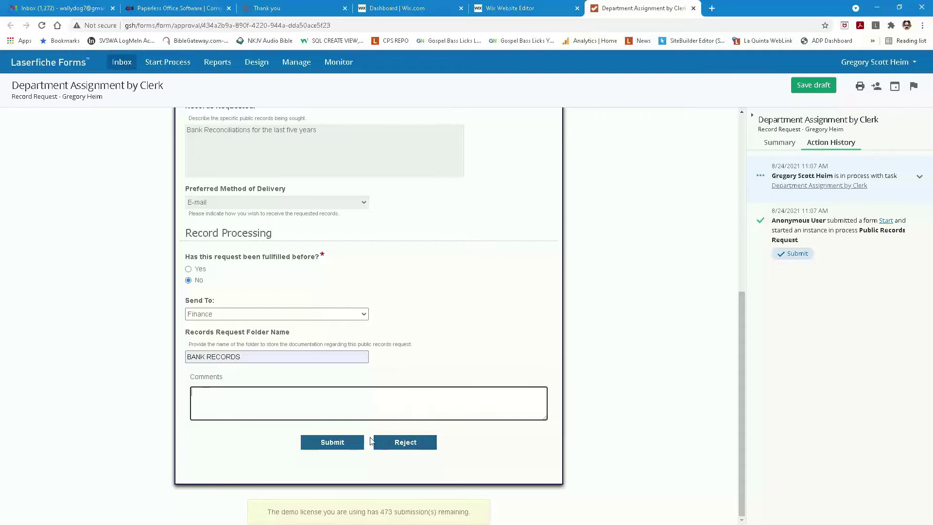
left_click(331, 442)
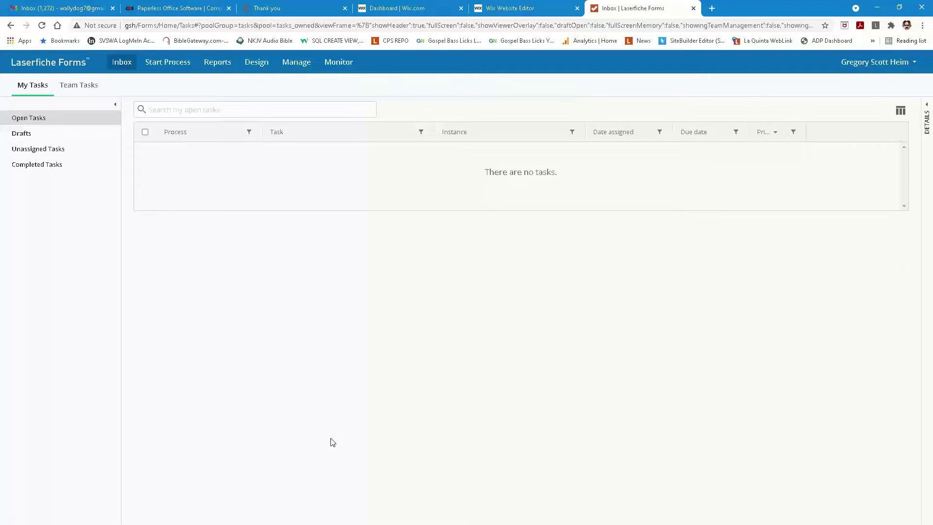
View the Monitor page, then switch to the New Public Records Request e-mail in Outlook
left_click(344, 49)
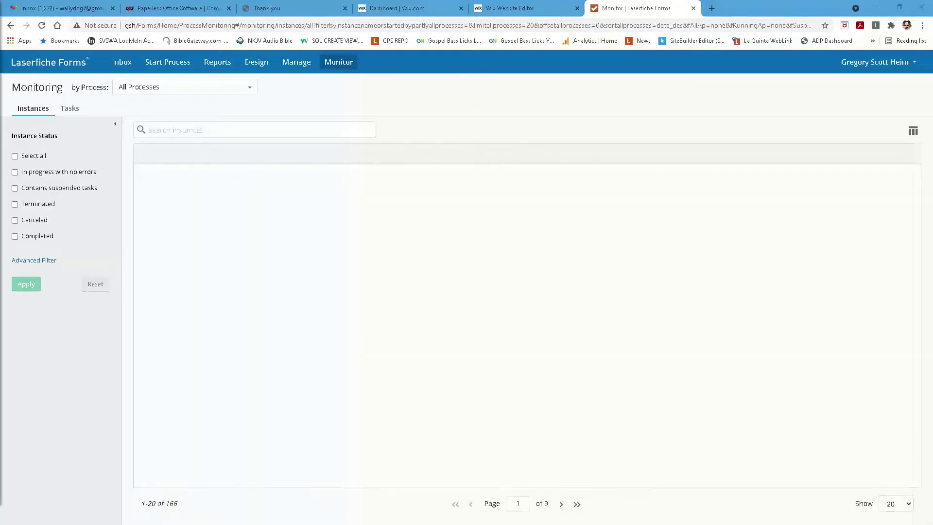
key("alt+Tab")
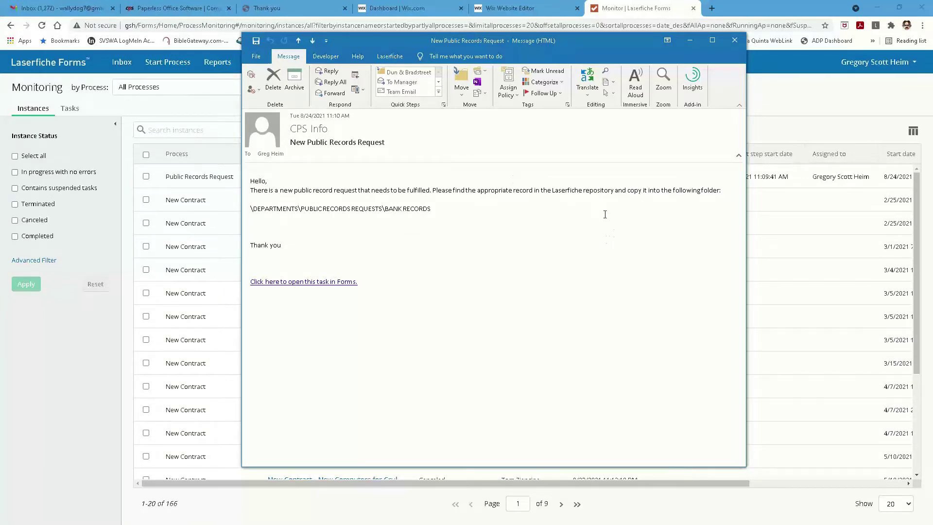
Open the Record Retrieval by Department task from the e-mail's Forms link
left_click(316, 282)
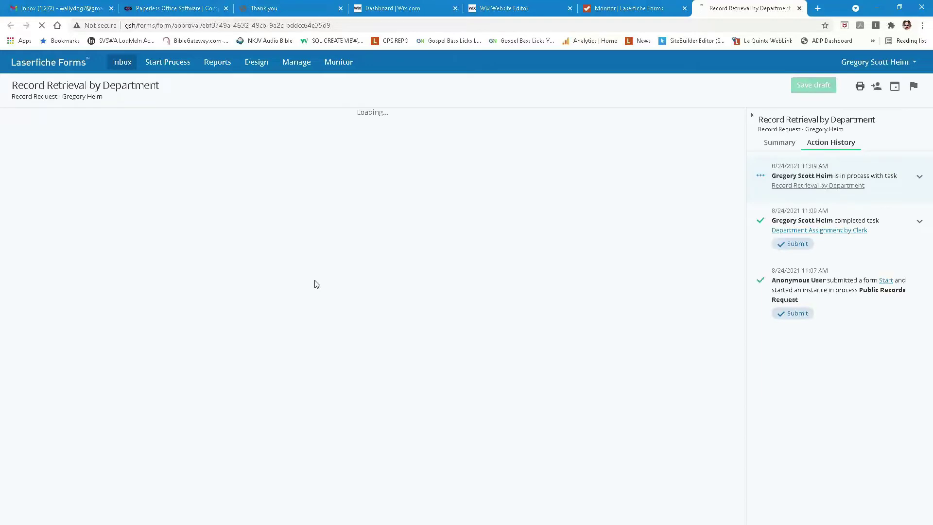
Select the \DEPARTMENTS\PUBLIC RECORDS REQUESTS\BANK RECORDS folder path and switch to the repository client
scroll(314, 282, "down", 4)
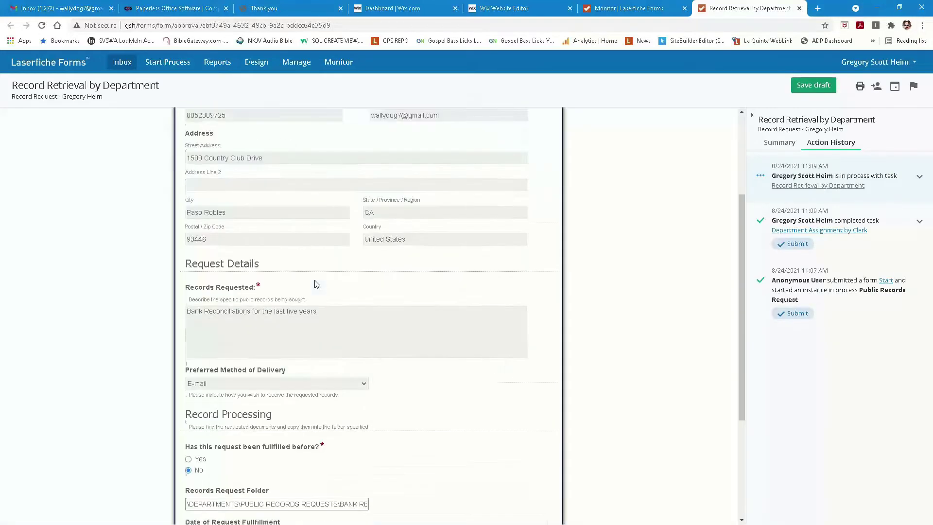
scroll(313, 279, "down", 2)
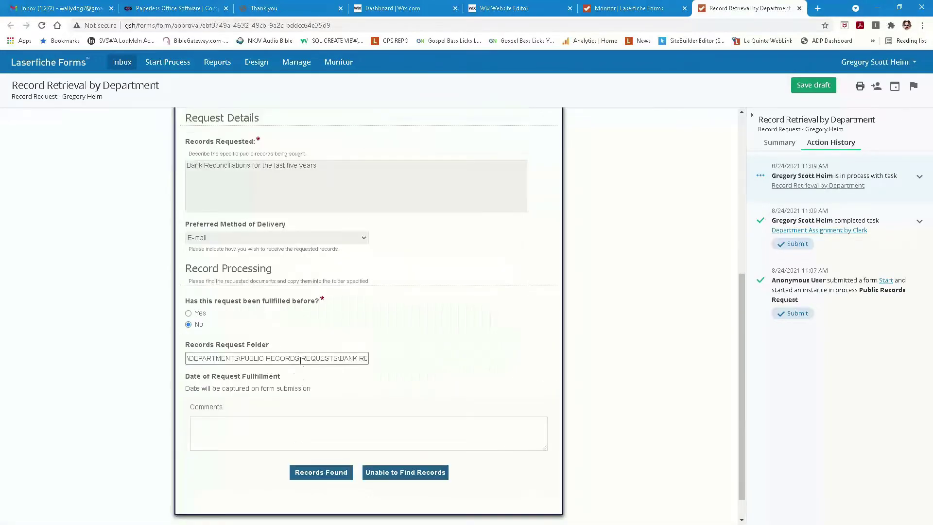
left_click_drag(239, 358, 449, 366)
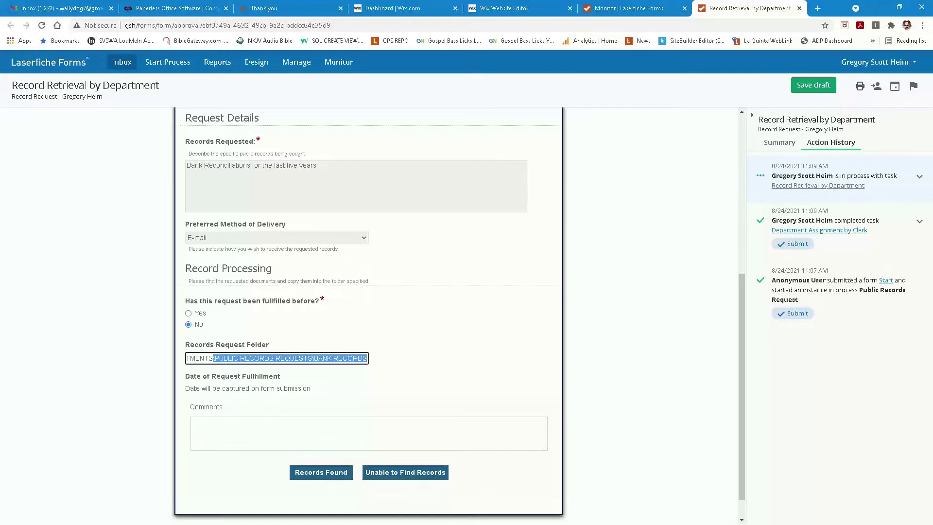
key("alt+Tab")
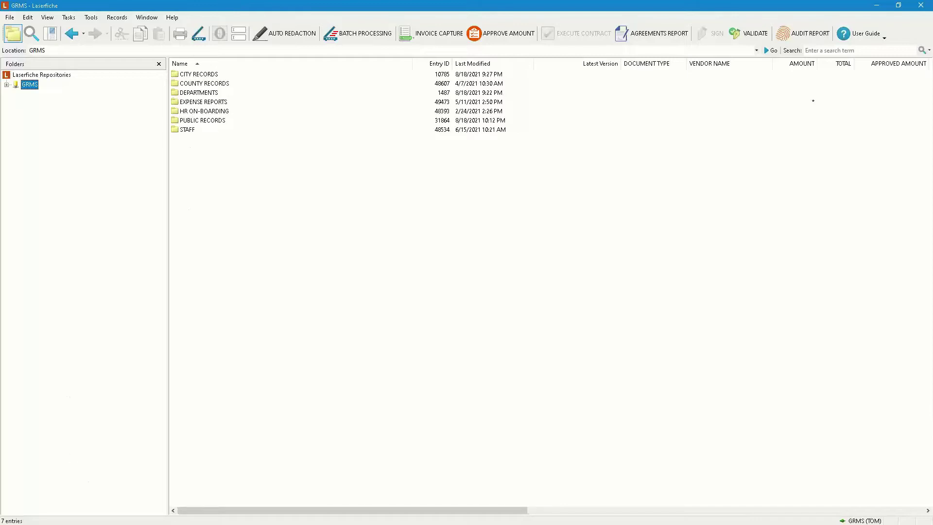
Browse the repository to DEPARTMENTS > PUBLIC RECORDS REQUESTS > BANK RECORDS
key("alt+Tab")
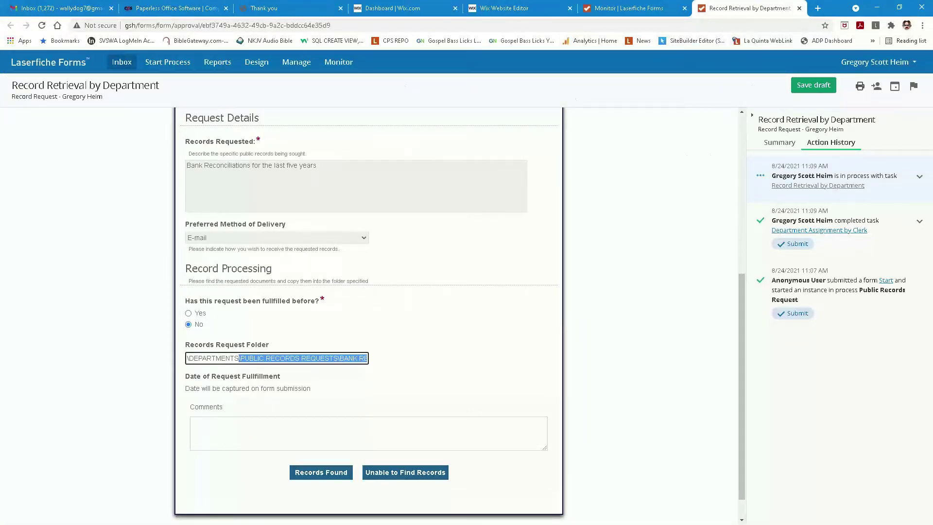
key("alt+Tab")
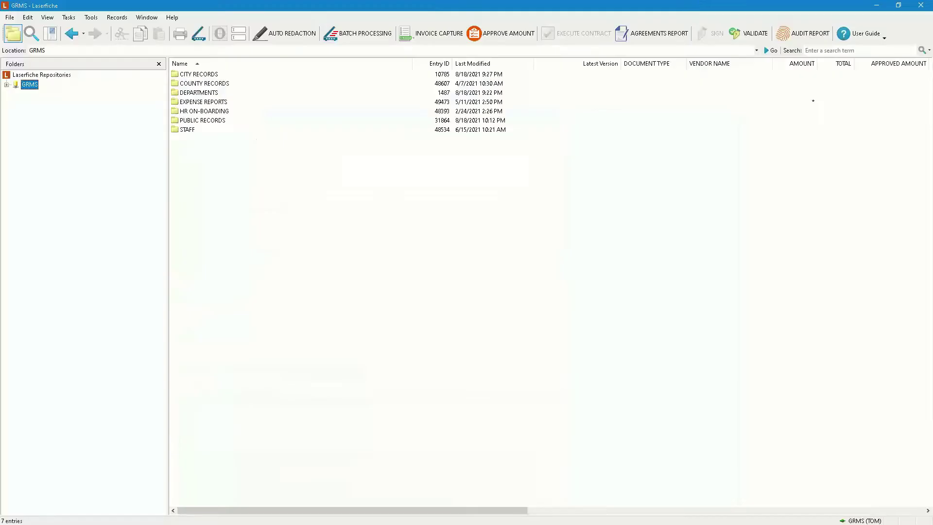
double_click(200, 92)
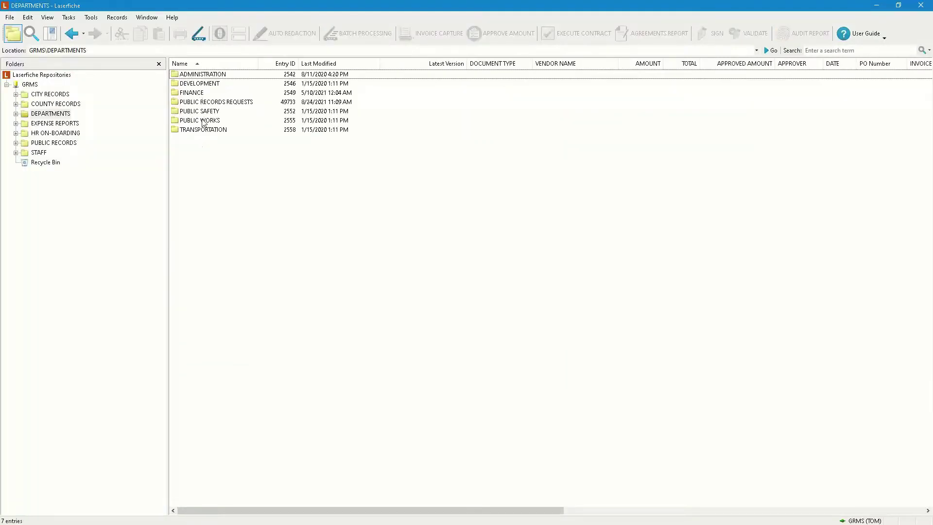
double_click(202, 103)
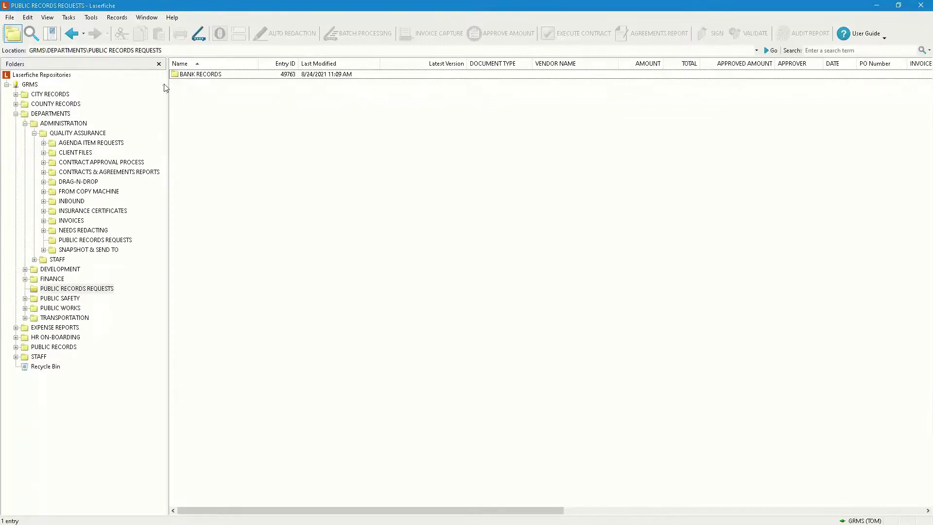
double_click(189, 75)
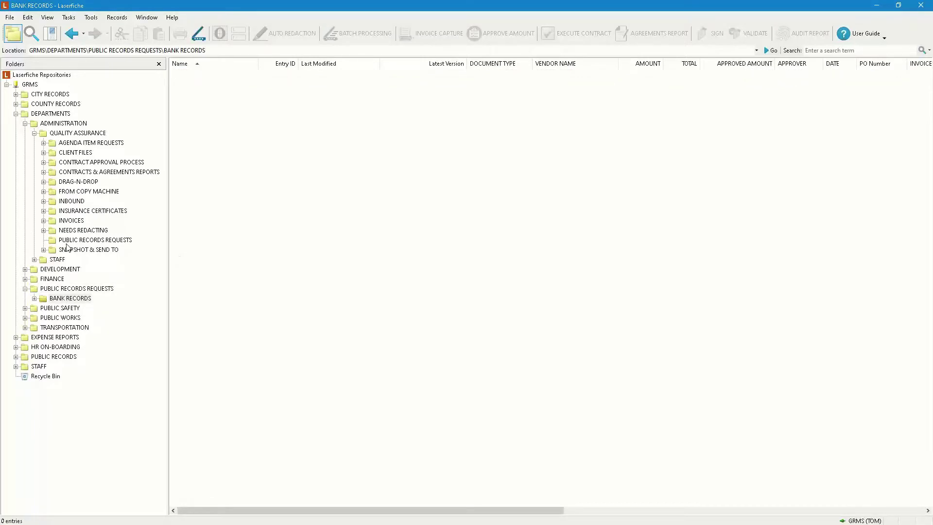
Copy the Bank Reconciliation 2019 document from the NEEDS REDACTING folder
left_click(83, 231)
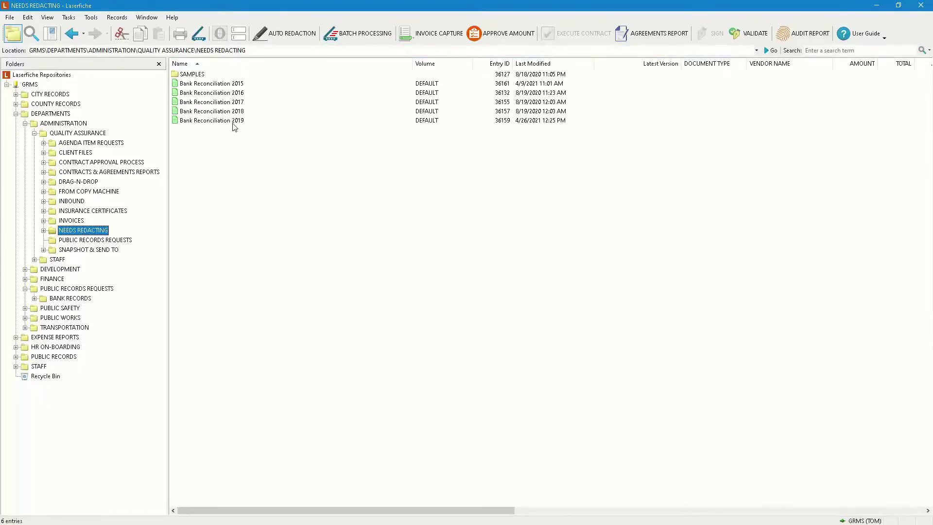
left_click(233, 122)
right_click(234, 124)
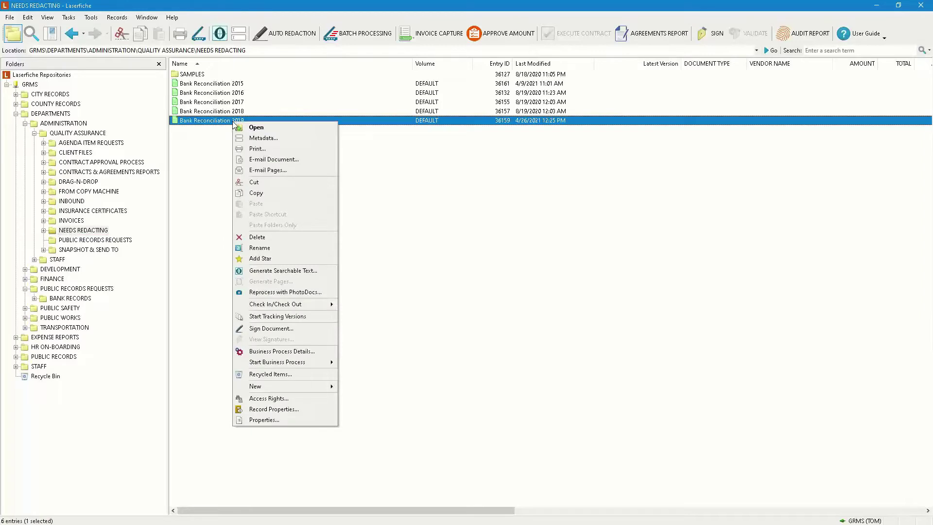
left_click(259, 194)
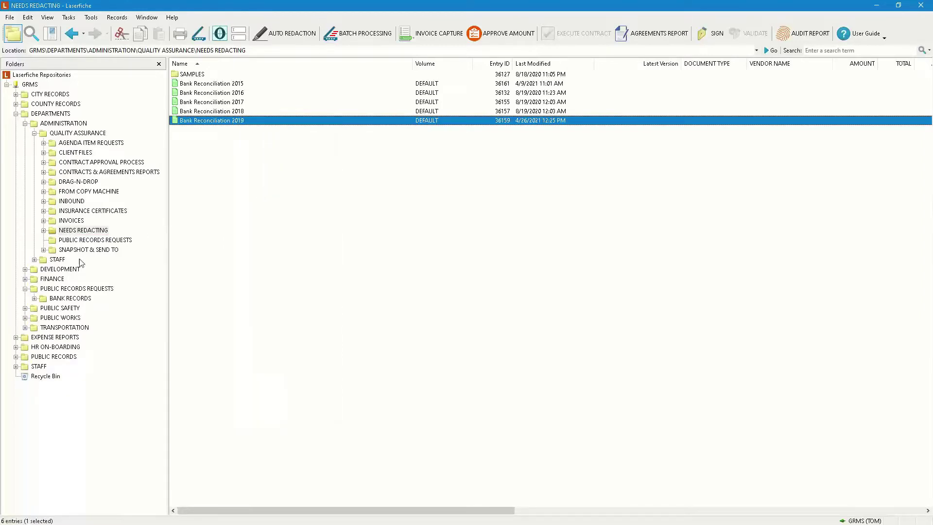
Paste Bank Reconciliation 2019 into the BANK RECORDS folder and confirm the copy
left_click(80, 299)
right_click(233, 180)
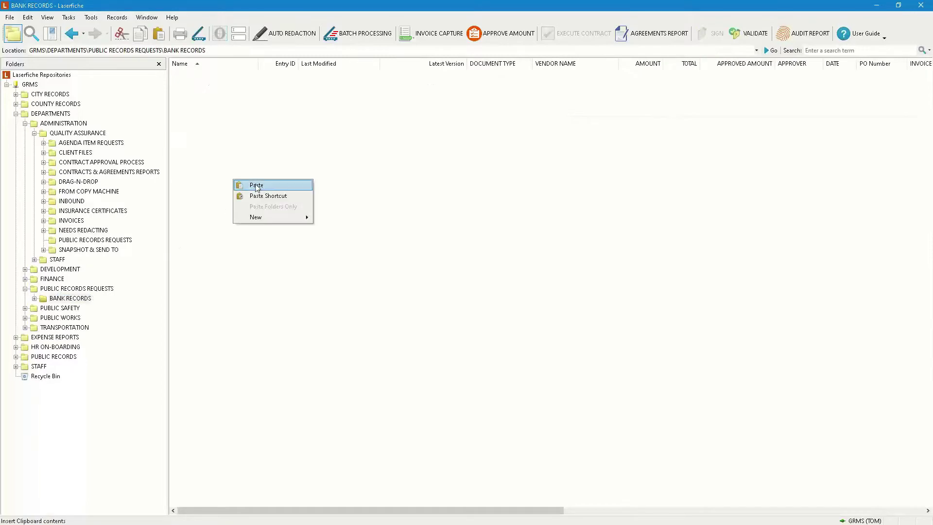
left_click(257, 186)
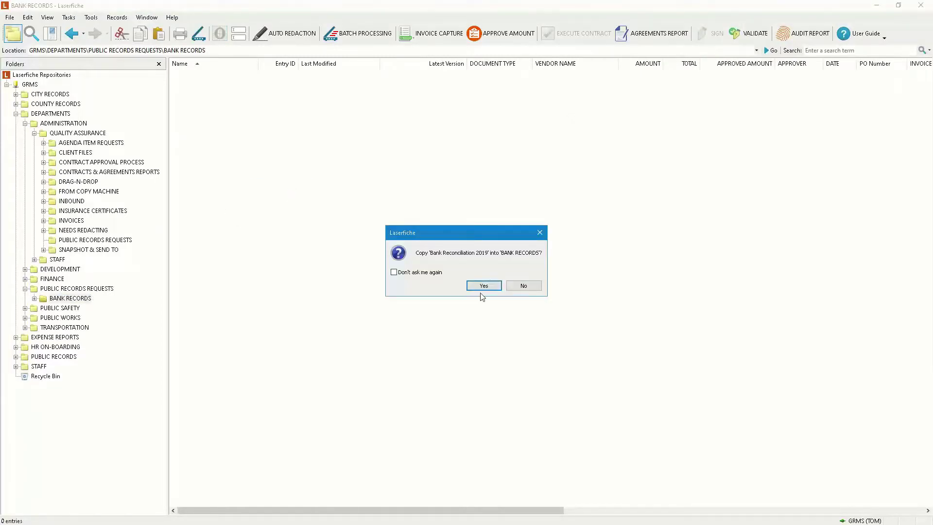
left_click(483, 285)
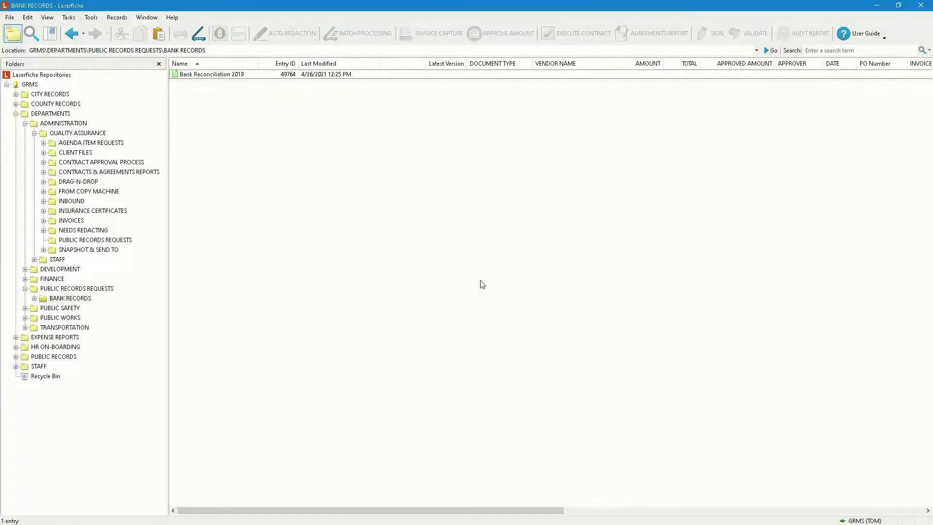
double_click(248, 74)
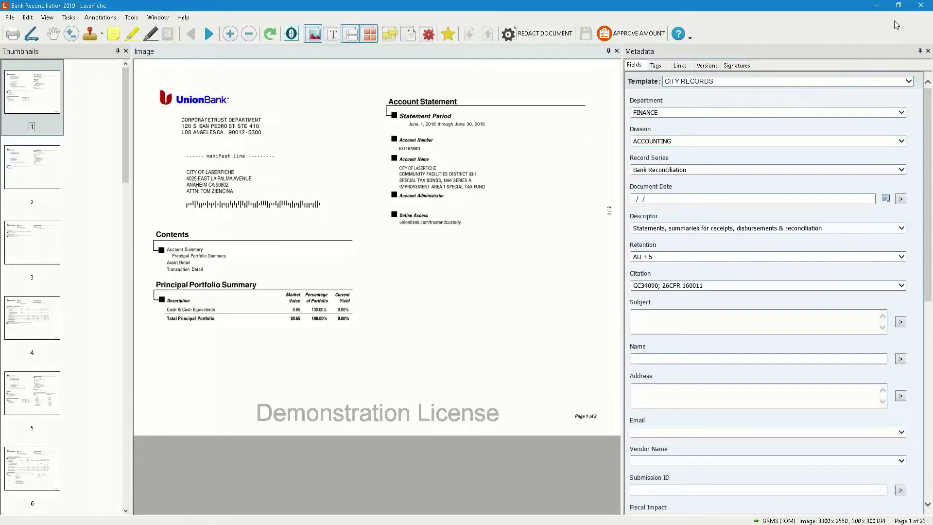
left_click(920, 6)
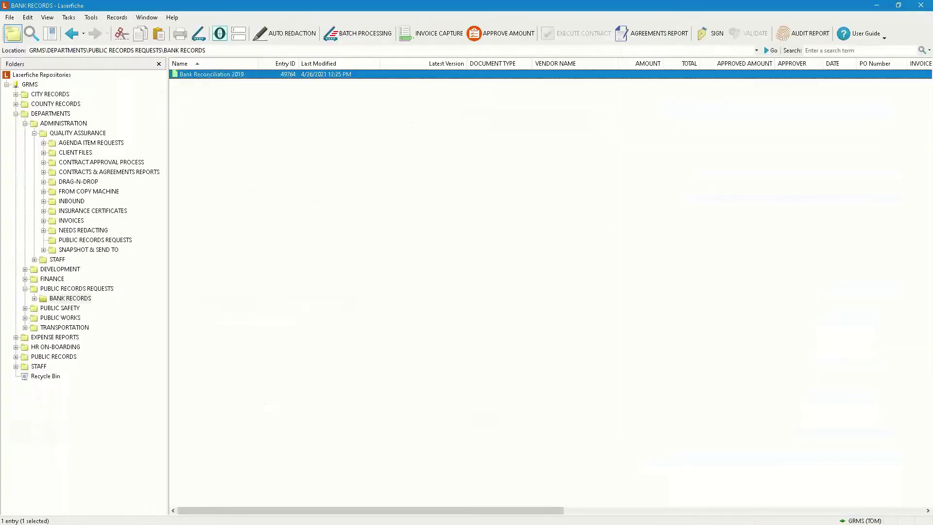
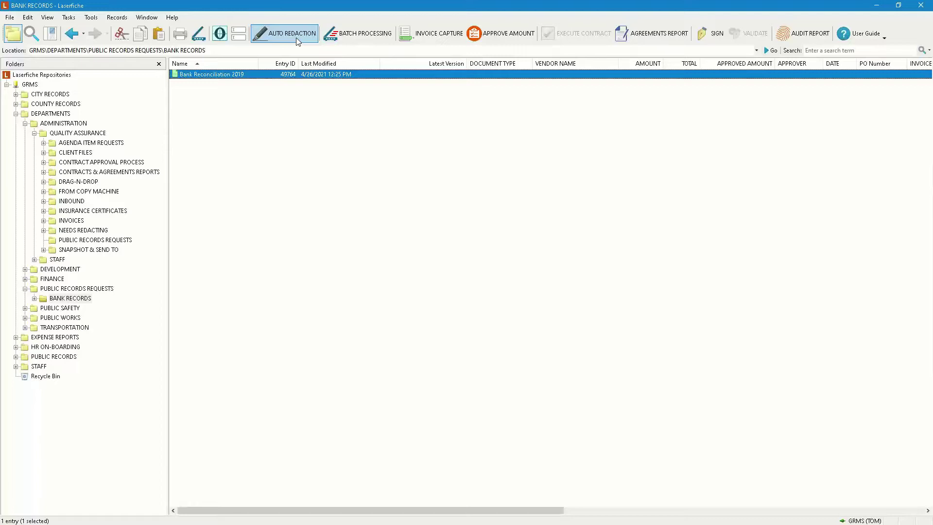
Open Bank Reconciliation 2019 and start editing its metadata fields
double_click(253, 75)
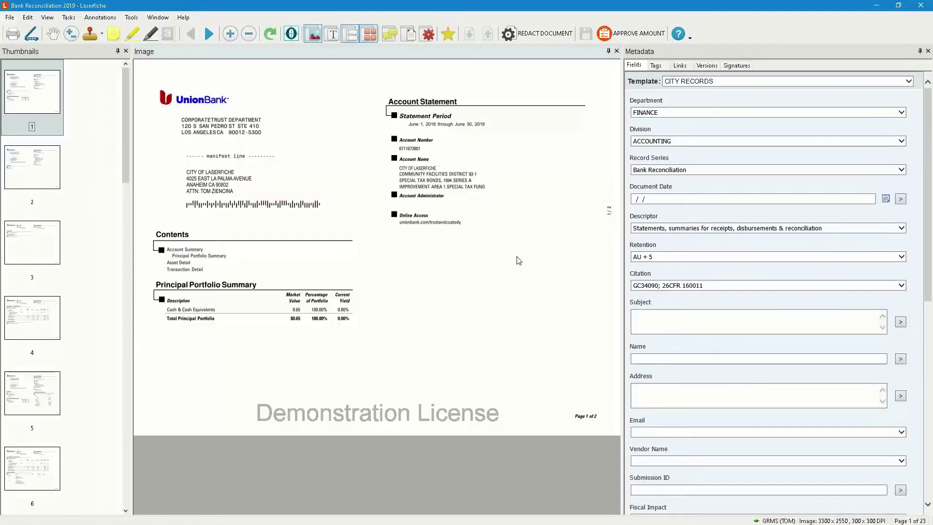
left_click(684, 314)
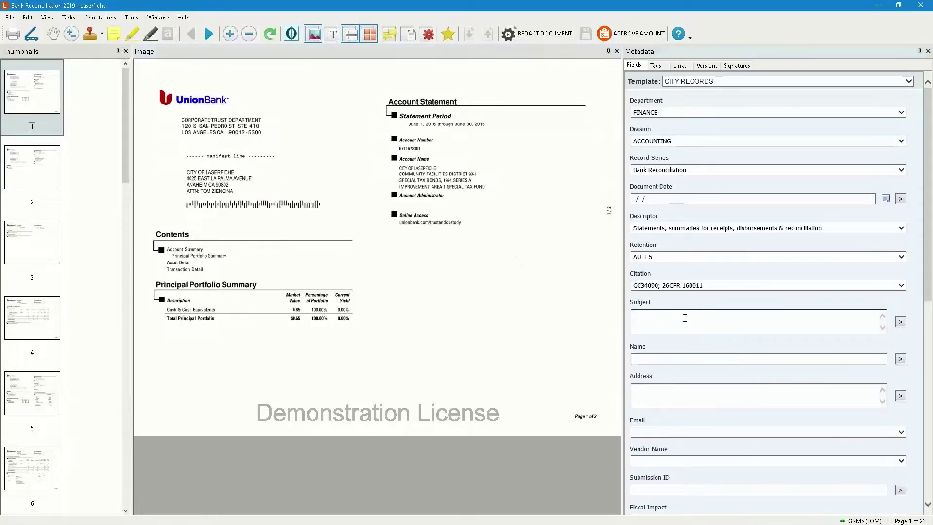
scroll(685, 316, "down", 5)
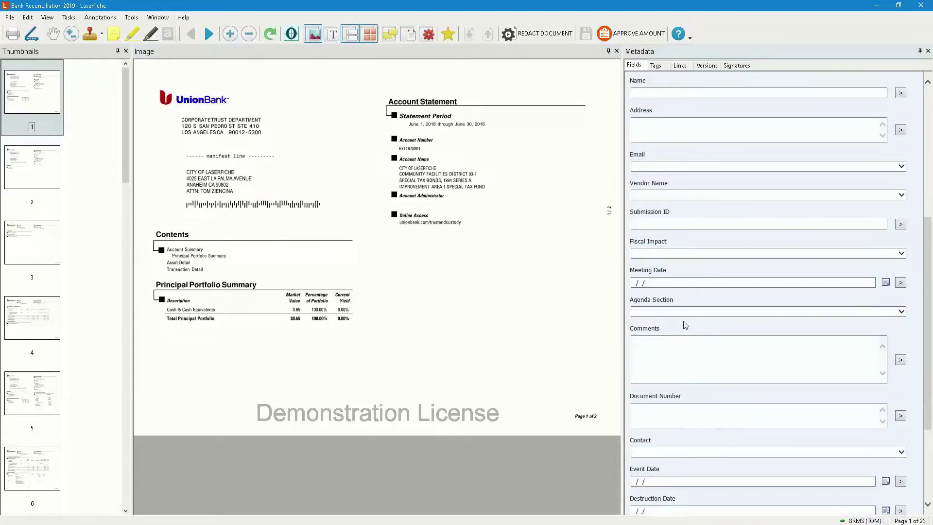
scroll(684, 321, "down", 3)
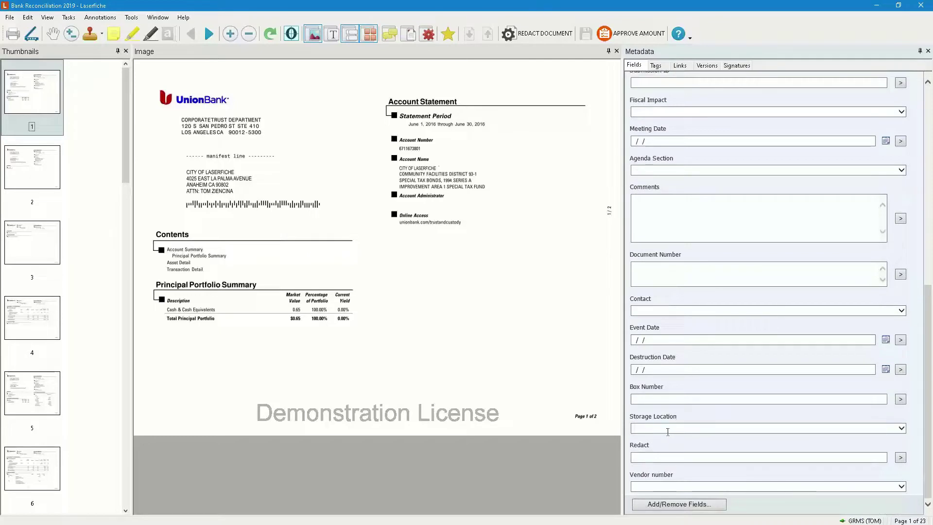
Enter the attention-line person's name, Account, Check and Total as Redact values
left_click(655, 458)
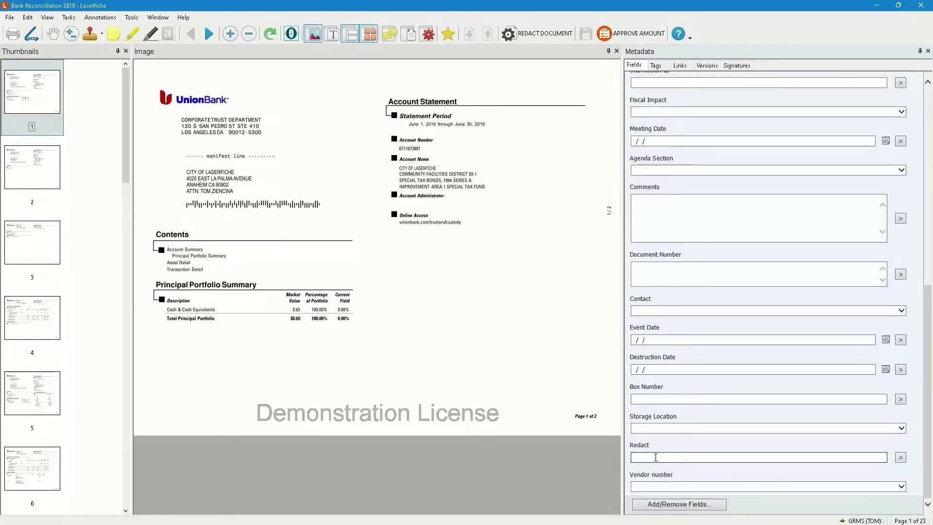
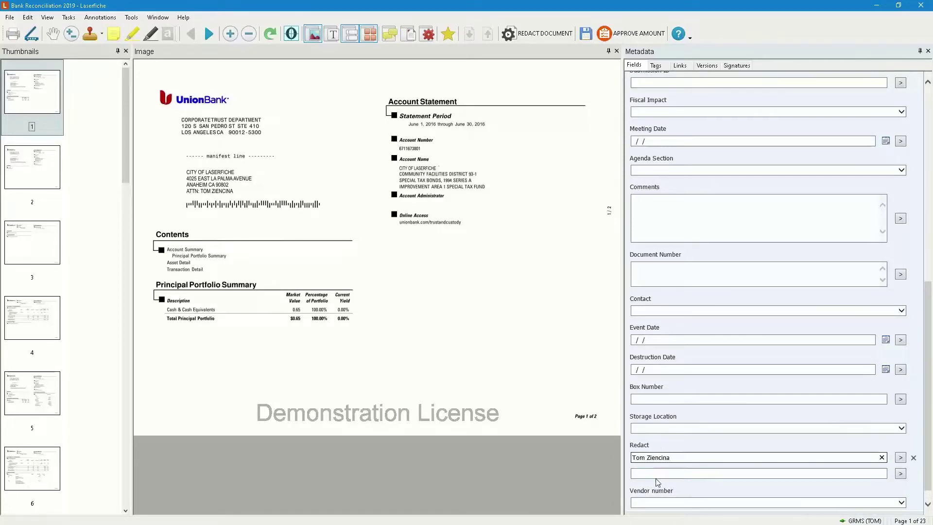
left_click(655, 472)
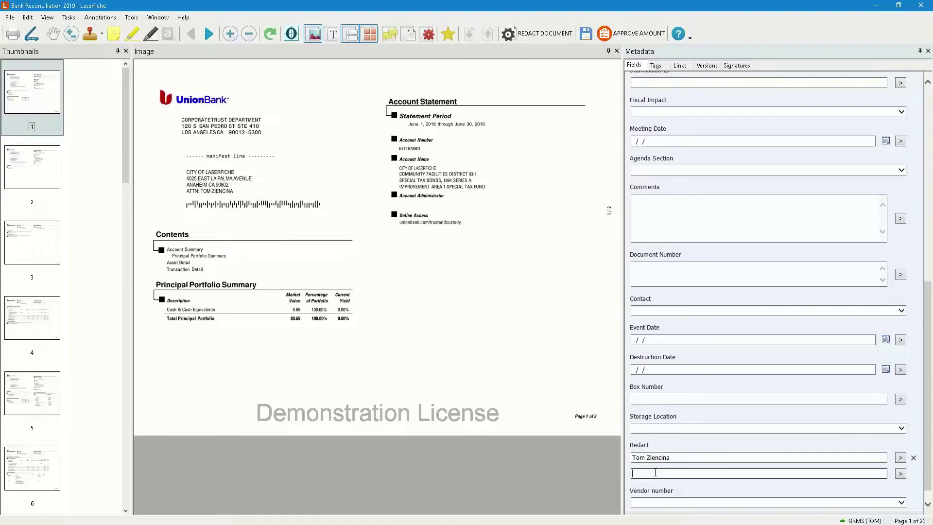
type("Account")
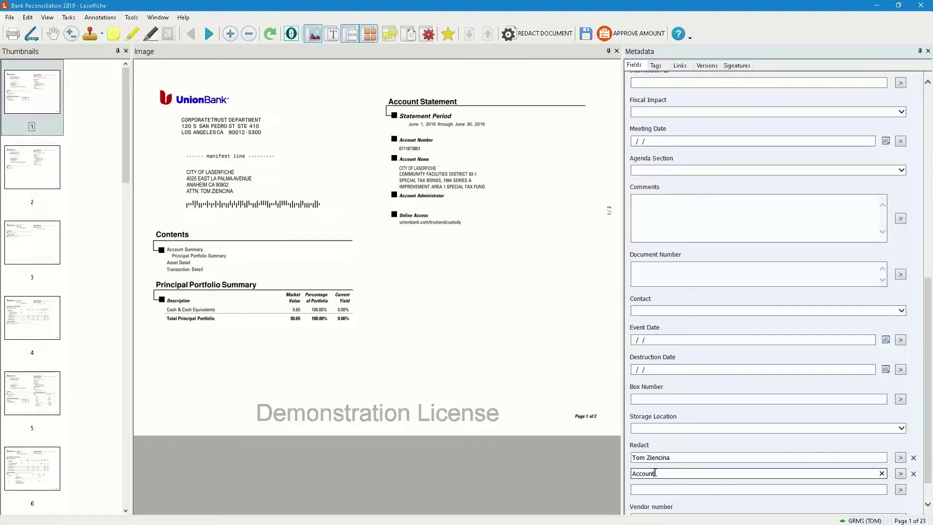
left_click(654, 491)
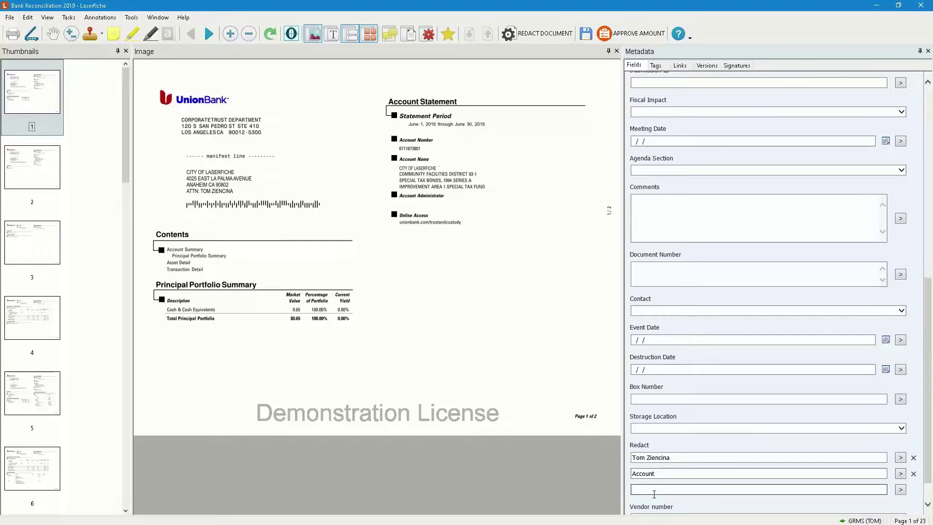
type("Check")
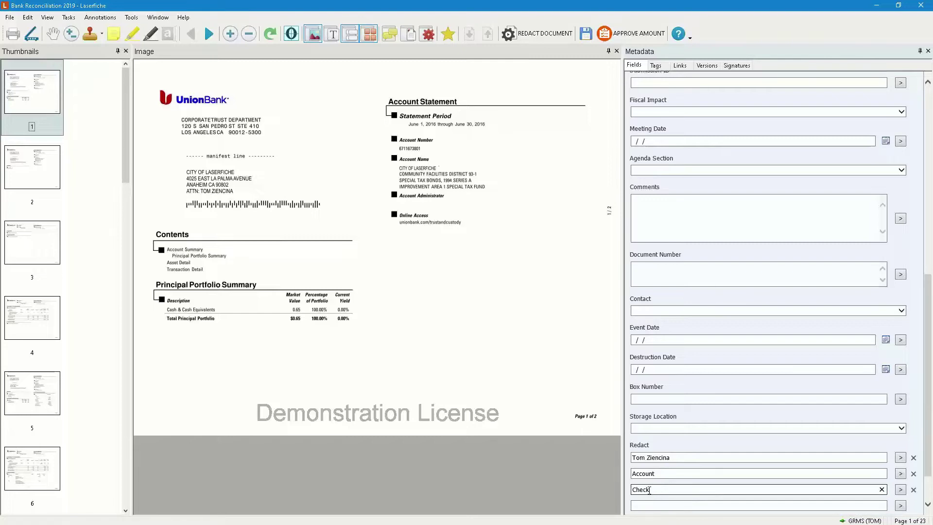
left_click(651, 504)
type("Total")
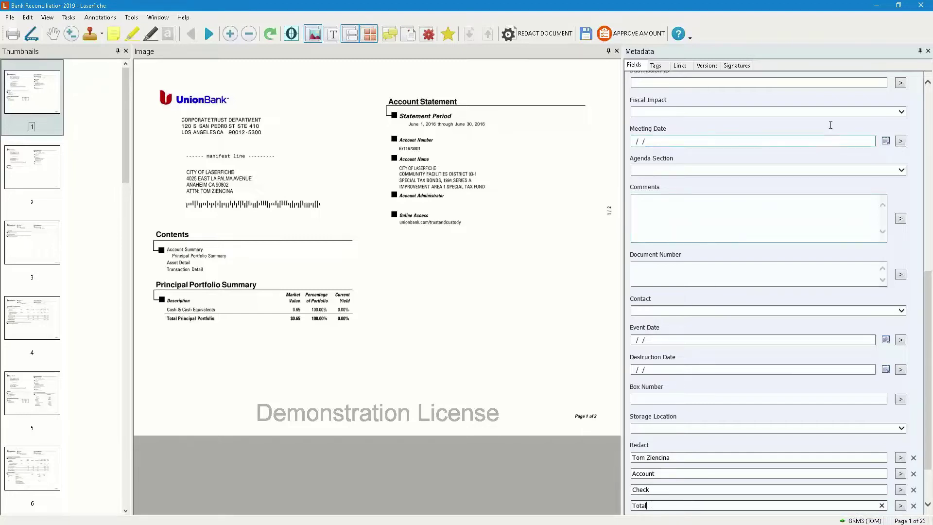
scroll(773, 127, "up", 5)
scroll(773, 127, "up", 3)
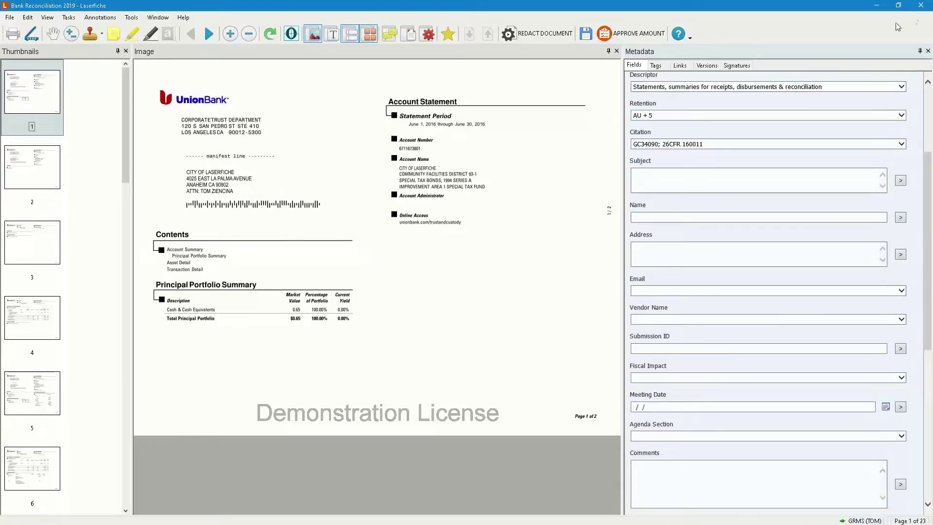
Close the bank statement and widen the Name column to show 'Bank Reconciliation 2019 - Redacted'
left_click(920, 4)
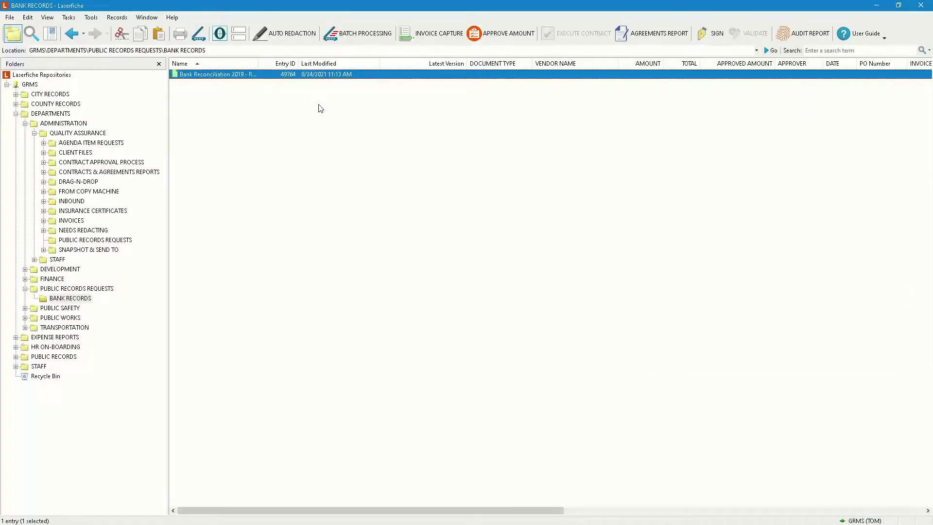
left_click_drag(308, 64, 328, 67)
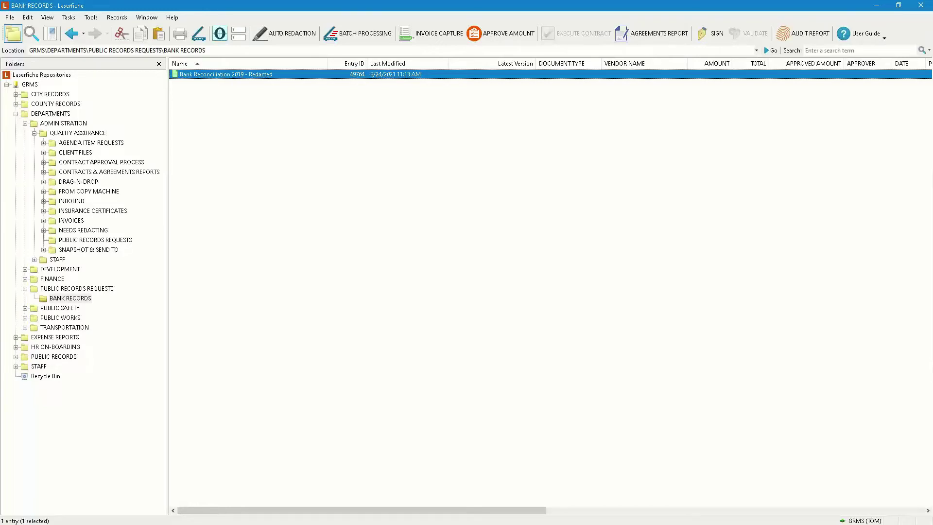
key("alt+Tab")
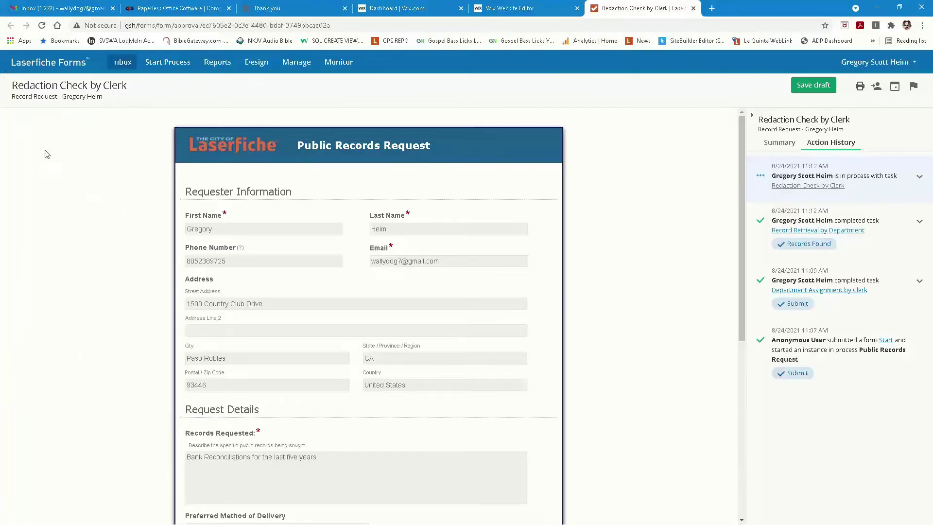
Submit the Redaction Check by Clerk form with Documents Redacted
scroll(241, 226, "down", 1)
scroll(241, 225, "down", 5)
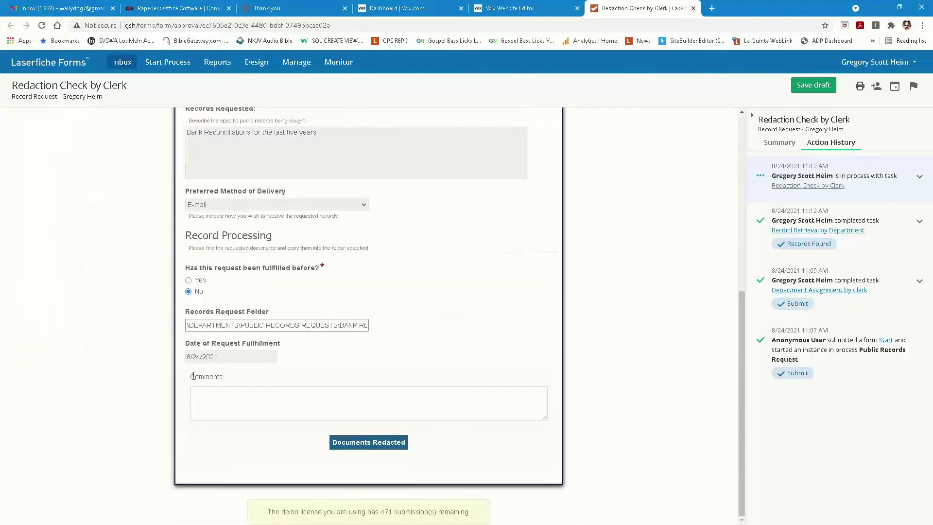
left_click(363, 443)
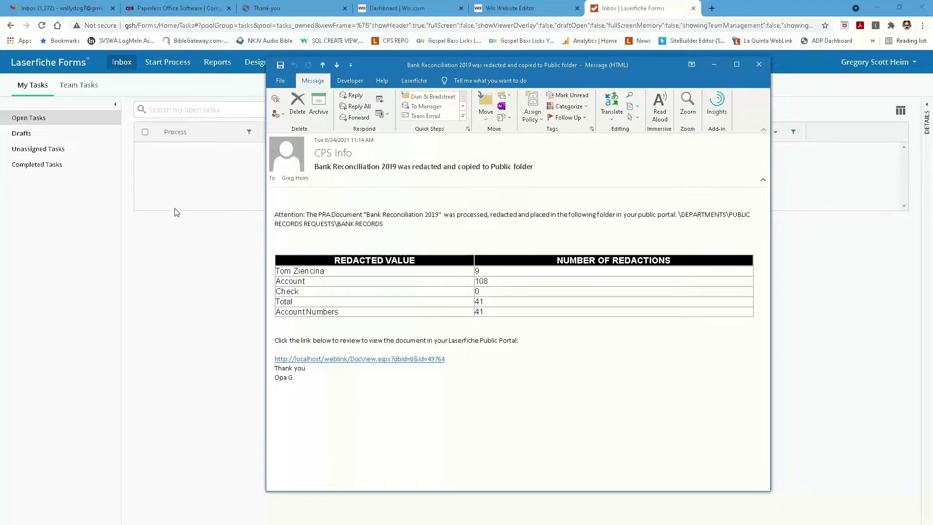
Highlight the Account (108) and AccountNumbers counts in the email's Redacted Value table
left_click_drag(480, 270, 471, 271)
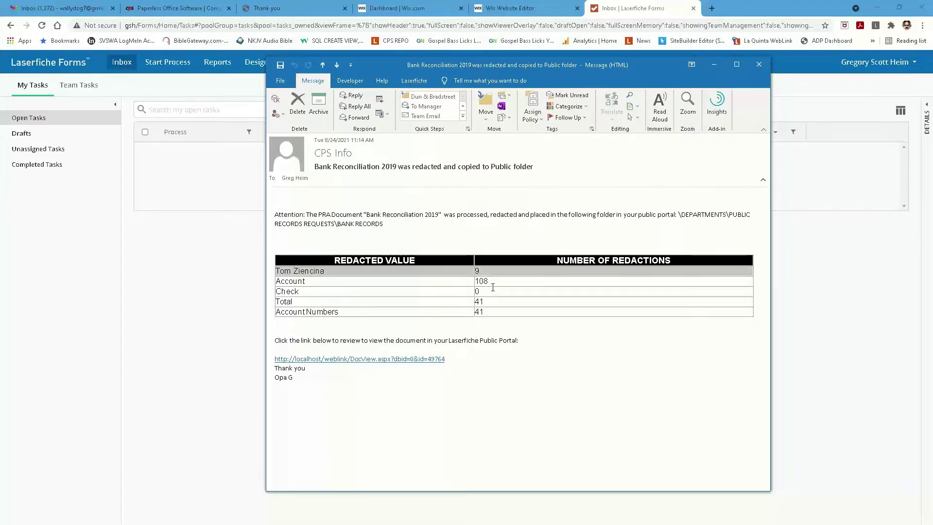
double_click(483, 281)
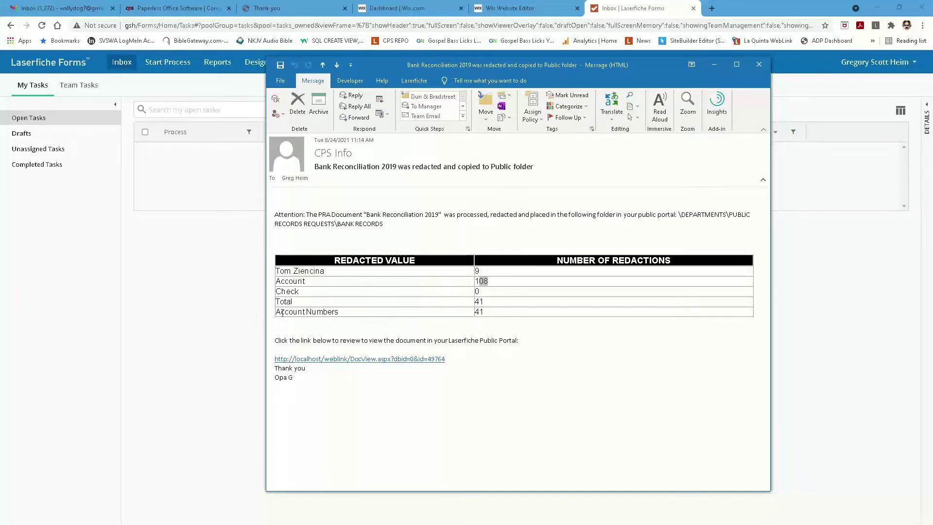
left_click_drag(282, 312, 512, 315)
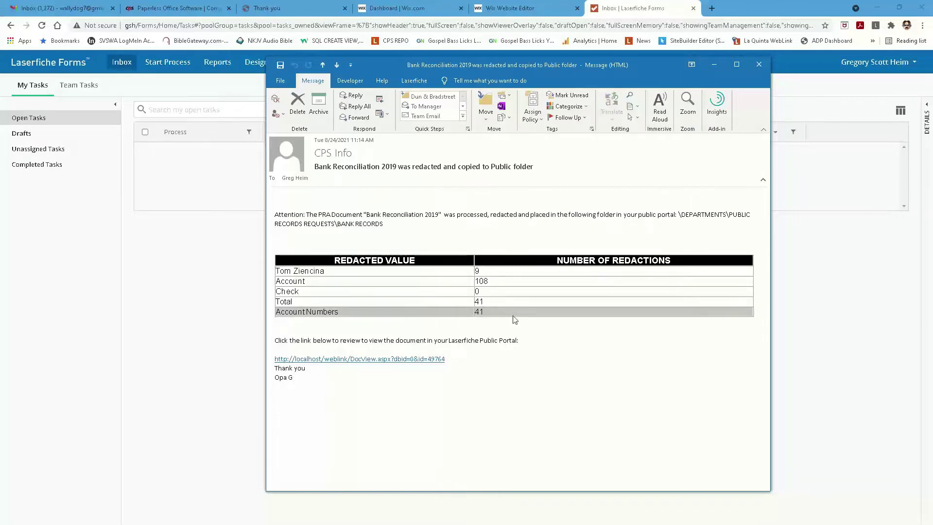
left_click(91, 9)
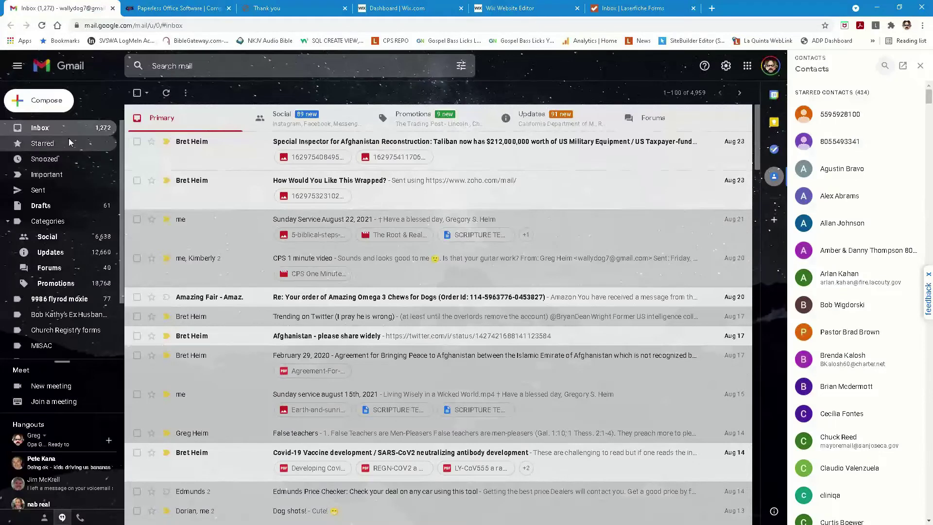
Refresh Gmail, open the Record Request email and follow its localhost/weblink link
left_click(166, 93)
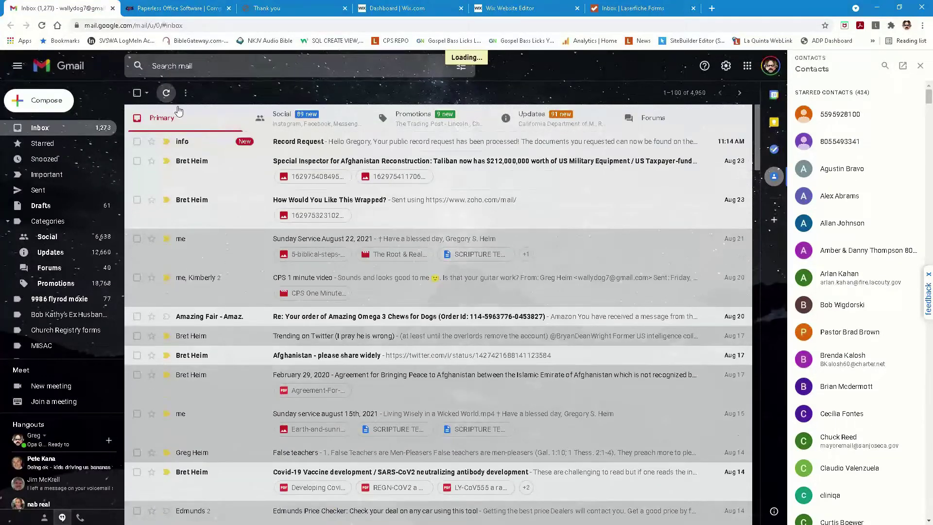
left_click(197, 148)
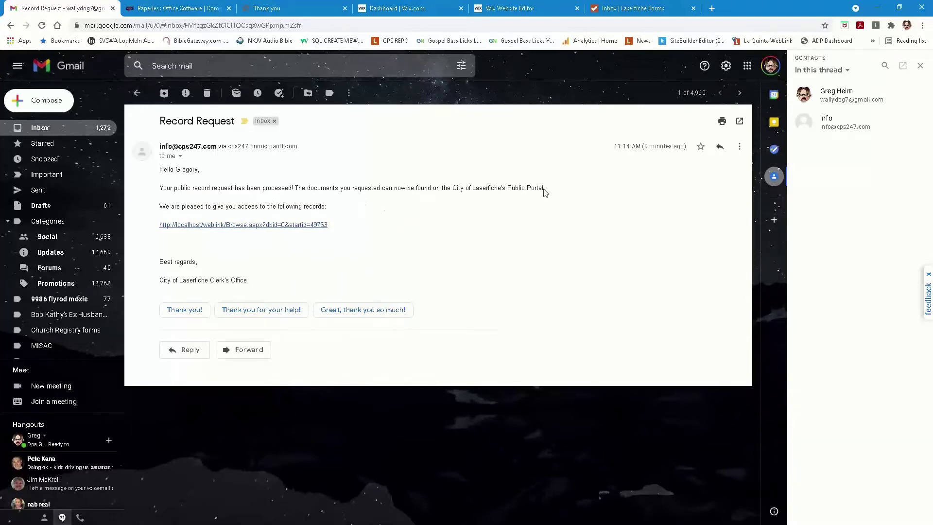
left_click(211, 227)
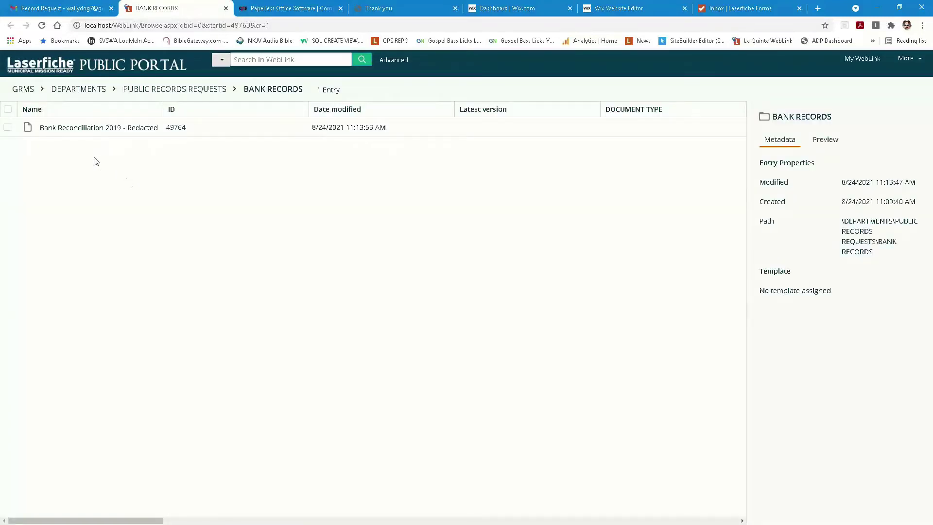
Open 'Bank Reconciliation 2019 - Redacted' from the BANK RECORDS listing
left_click(127, 128)
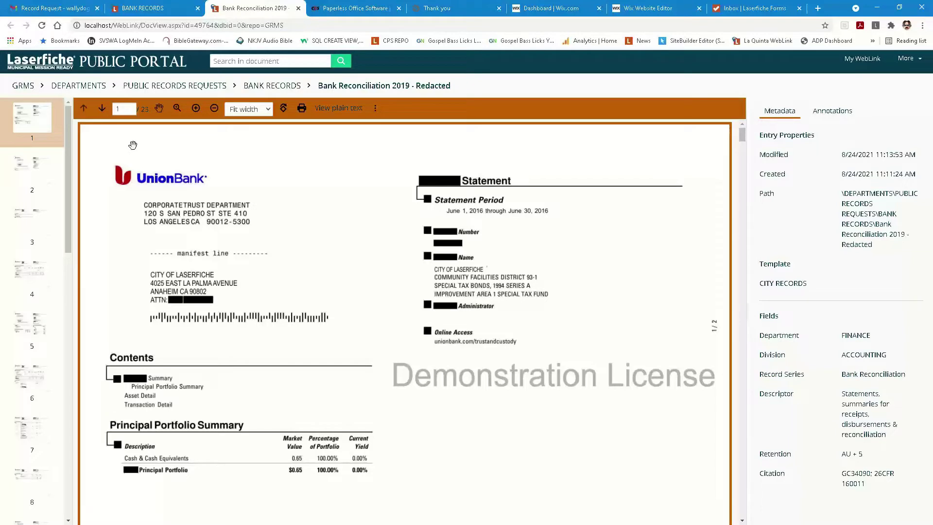
Scroll through the blacked-out statement pages, then return to the BANK RECORDS listing
scroll(204, 250, "down", 4)
scroll(203, 256, "up", 4)
left_click(150, 8)
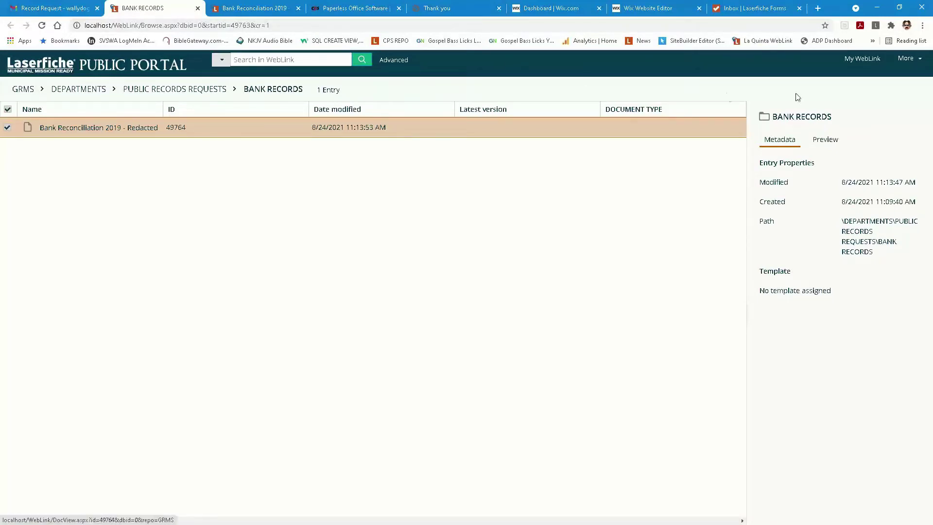
Check the empty Forms task list, close the redaction notification, and view the Record Request email
left_click(786, 8)
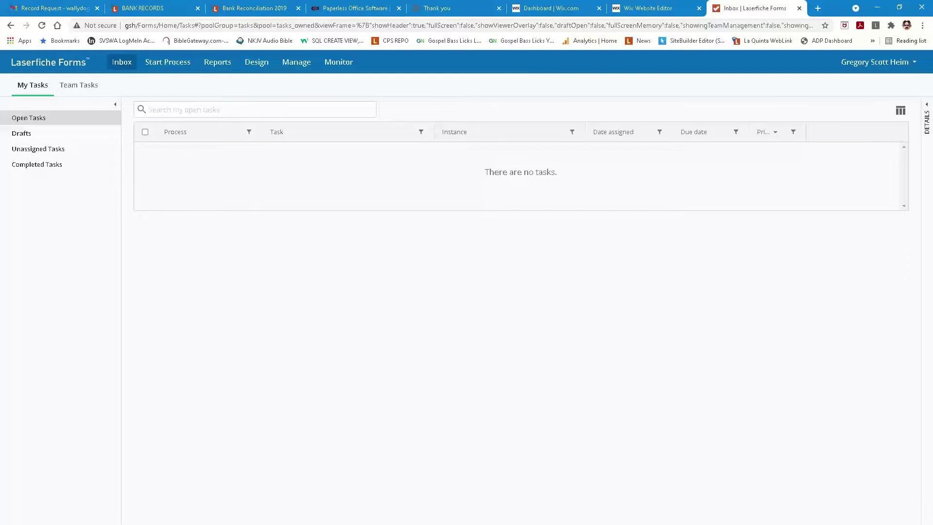
key("alt+Tab")
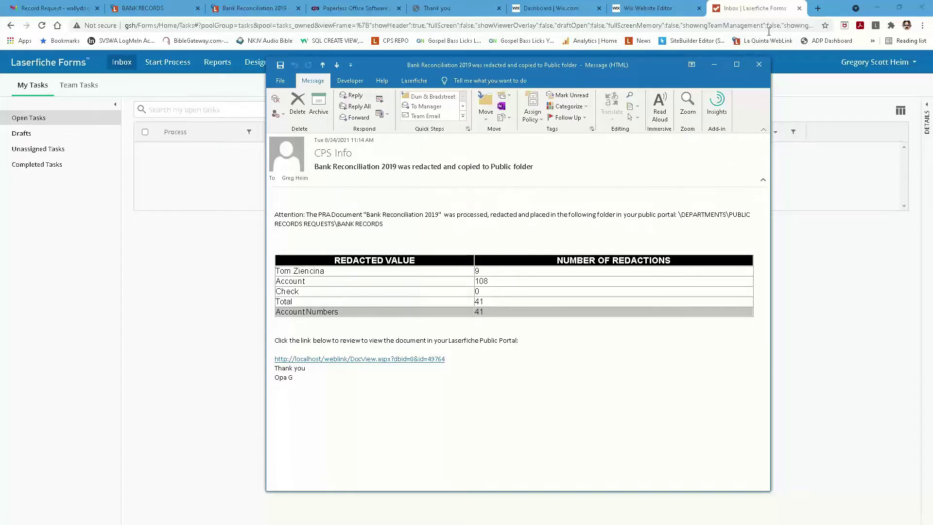
left_click(761, 69)
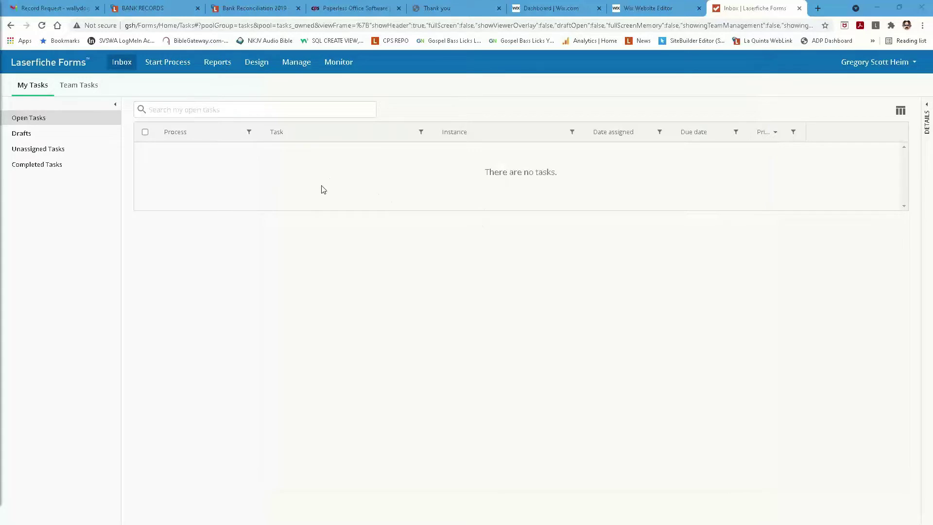
left_click(64, 13)
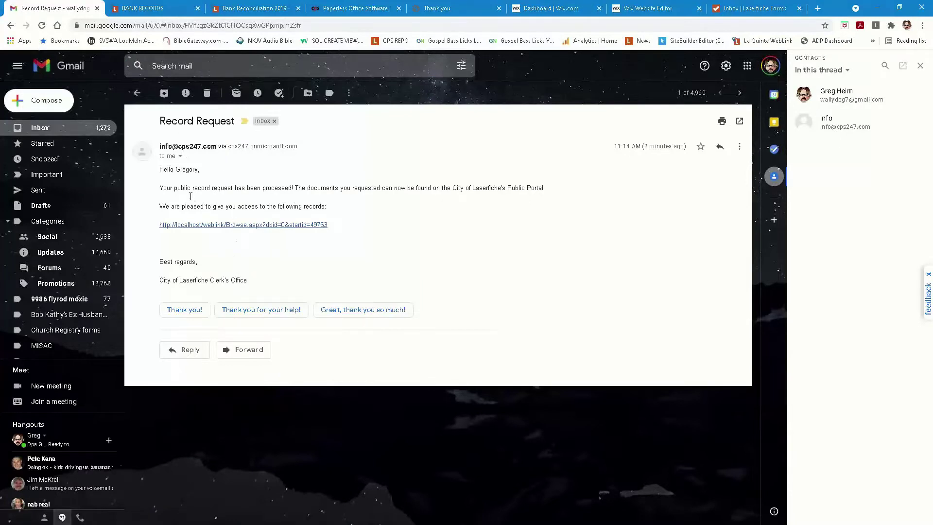
Follow the email's WebLink link and open 'Bank Reconciliation 2019 - Redacted' in the portal
left_click(218, 225)
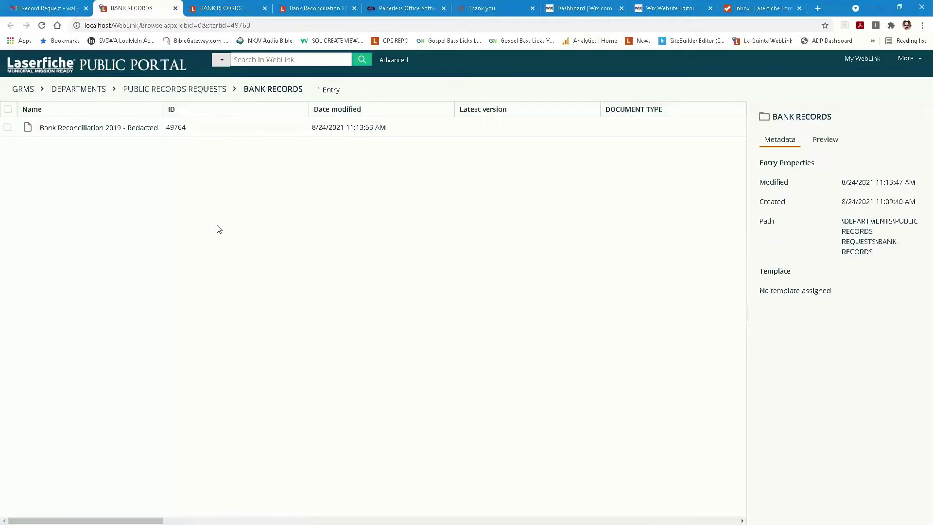
left_click(153, 128)
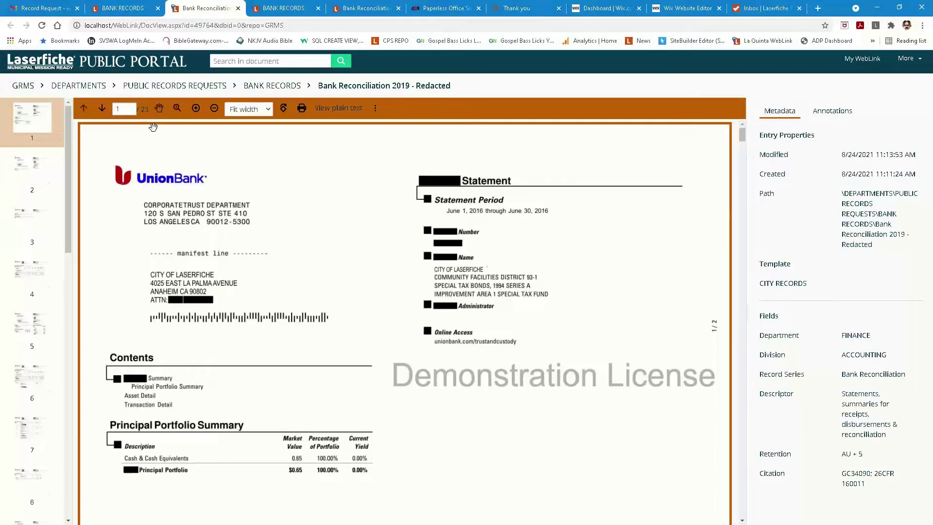
left_click(799, 8)
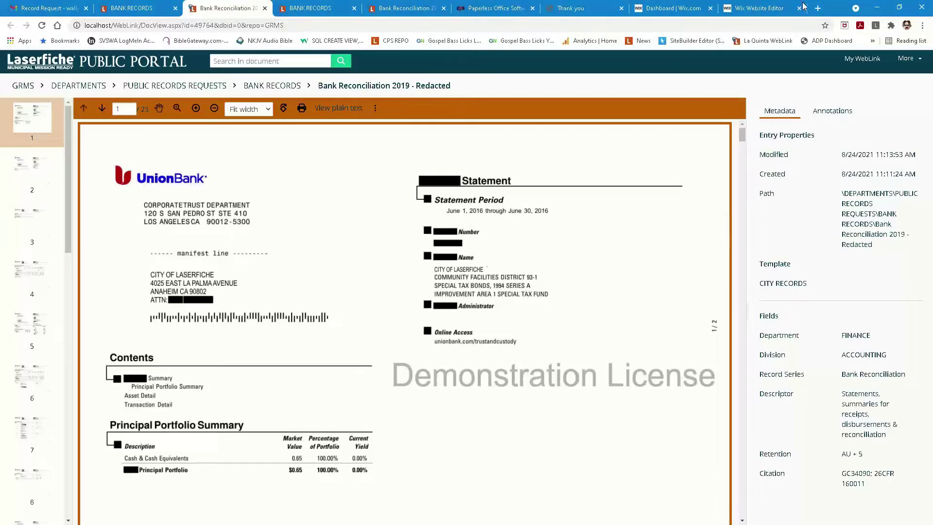
left_click(802, 7)
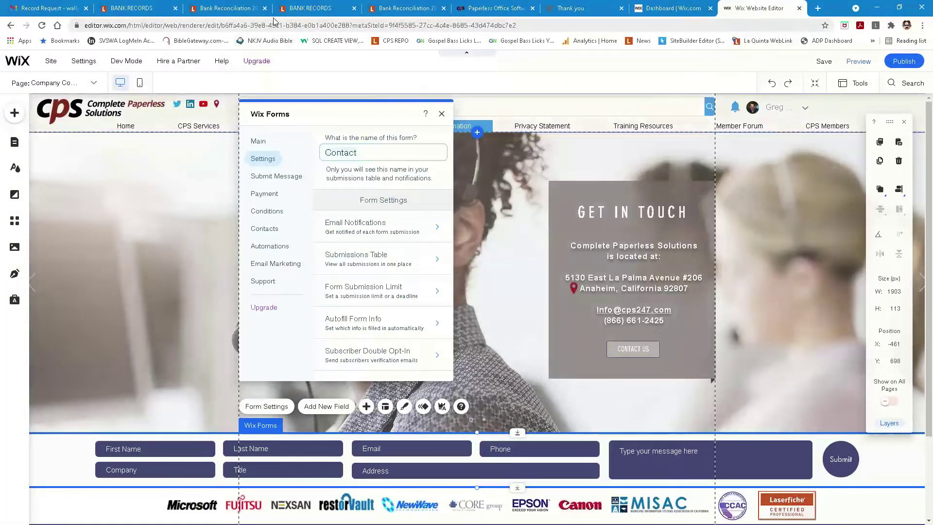
left_click(140, 9)
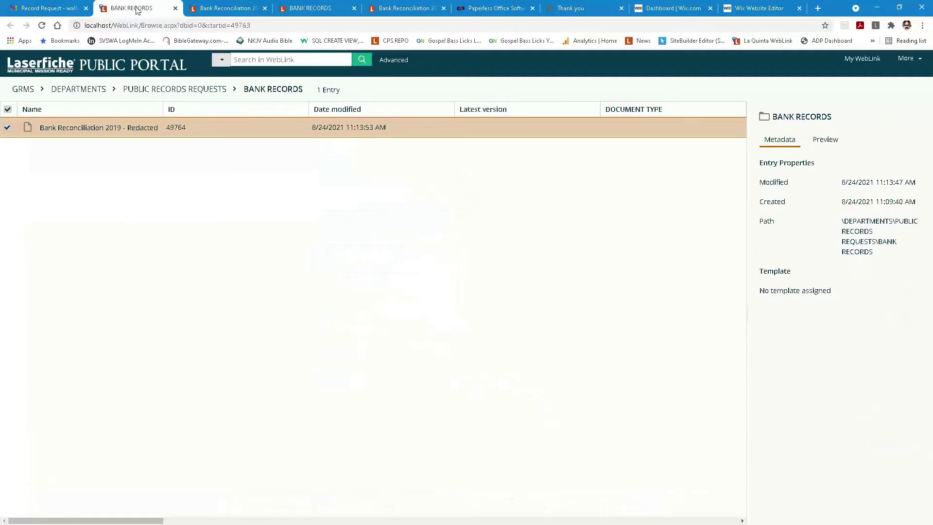
left_click(204, 9)
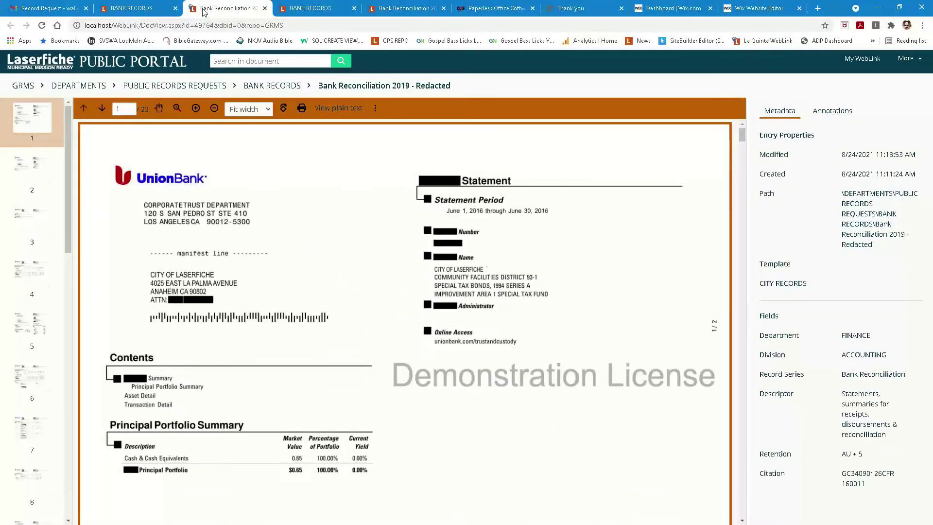
Close the duplicate portal tabs, leaving BANK RECORDS, and enter 'form' in the address bar
left_click(264, 9)
left_click(265, 9)
left_click(264, 9)
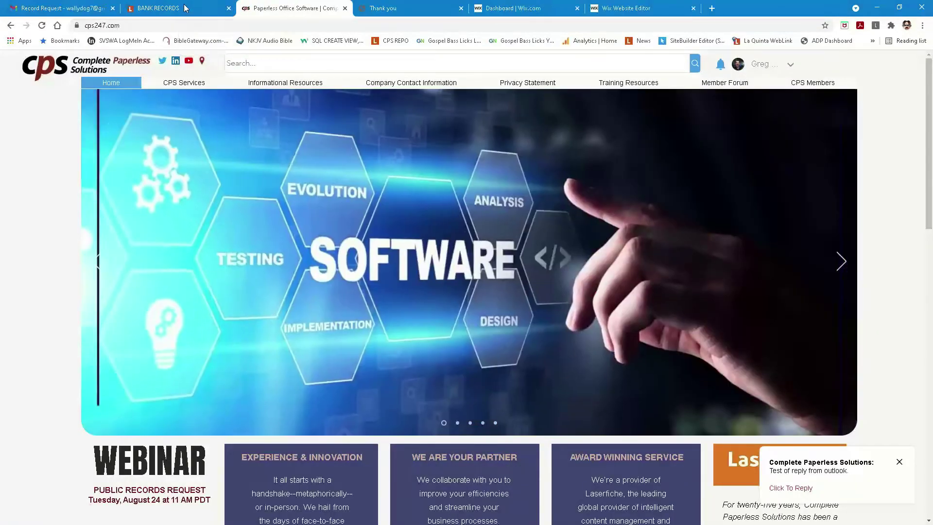
left_click(180, 8)
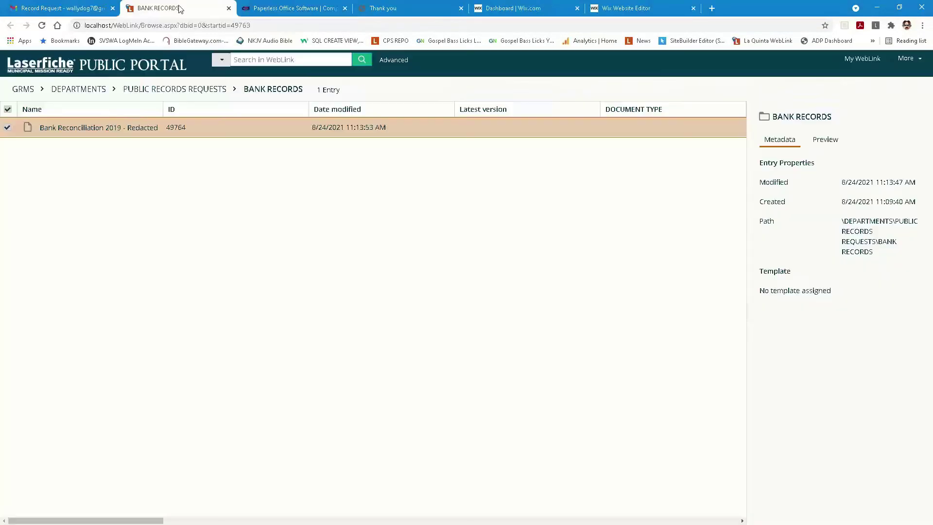
left_click(215, 28)
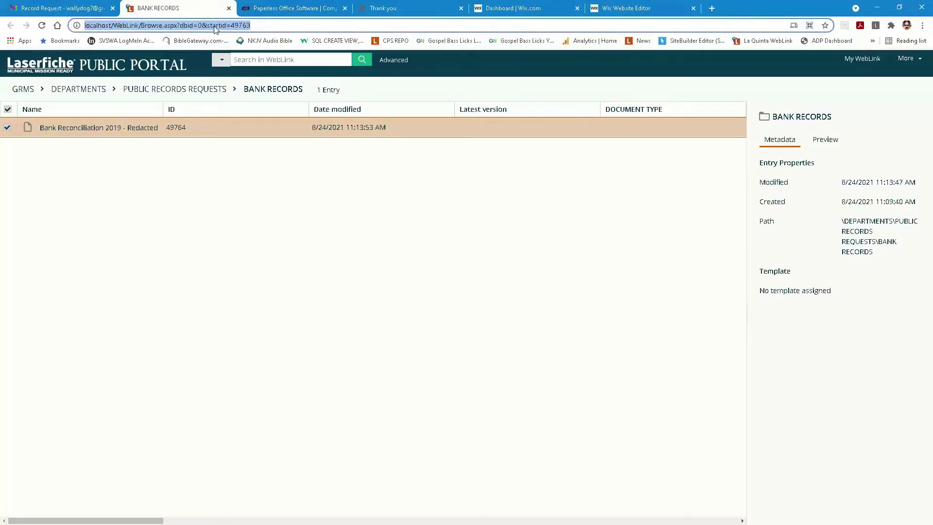
type("form")
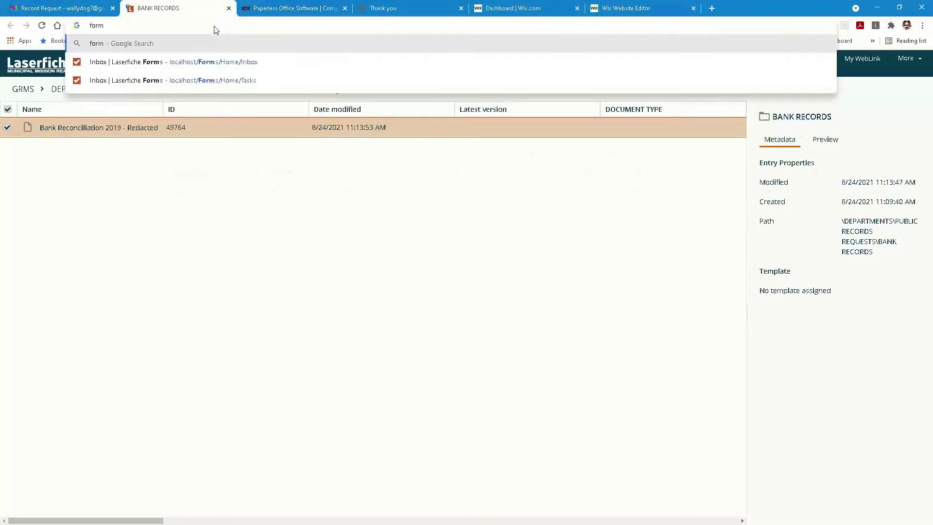
Go to localhost Laserfiche Forms Design and open the Public Records Request process
left_click(232, 79)
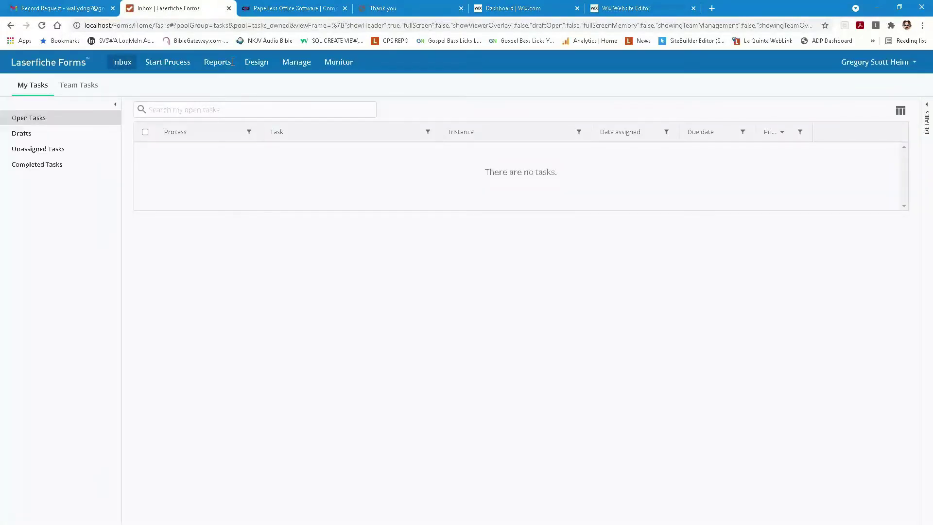
left_click(256, 67)
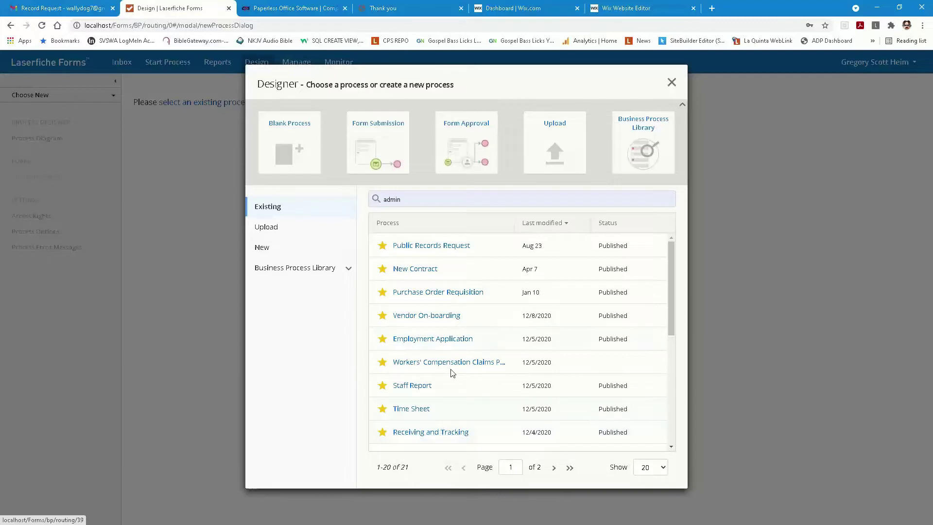
scroll(462, 334, "down", 5)
scroll(438, 311, "up", 5)
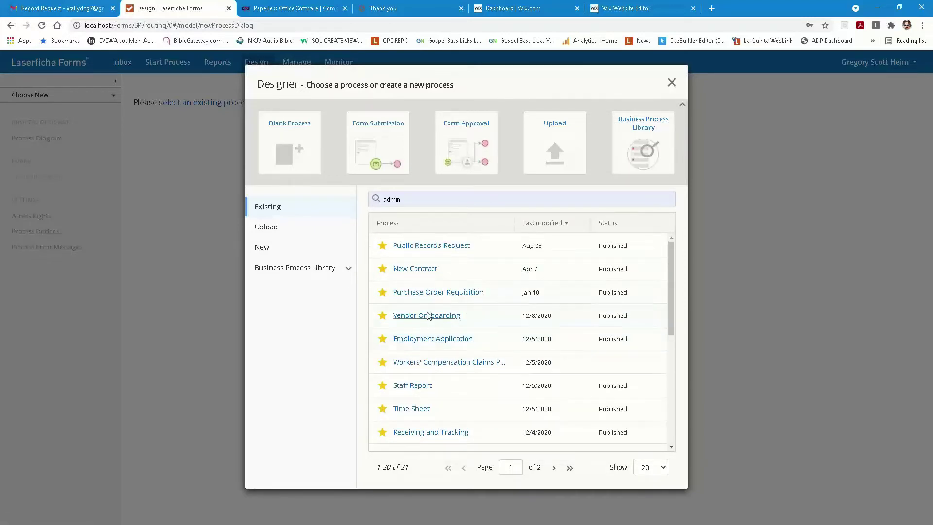
left_click(448, 247)
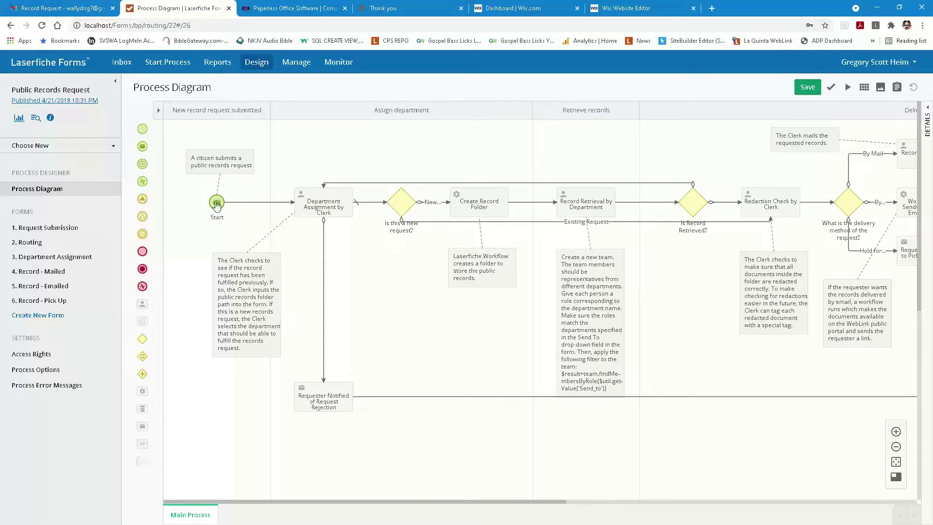
Inspect the Start, Department Assignment, Create Record Folder, Record Retrieval and Redaction Check steps
left_click(217, 204)
left_click(338, 208)
left_click(494, 211)
left_click_drag(607, 170, 438, 170)
left_click(431, 210)
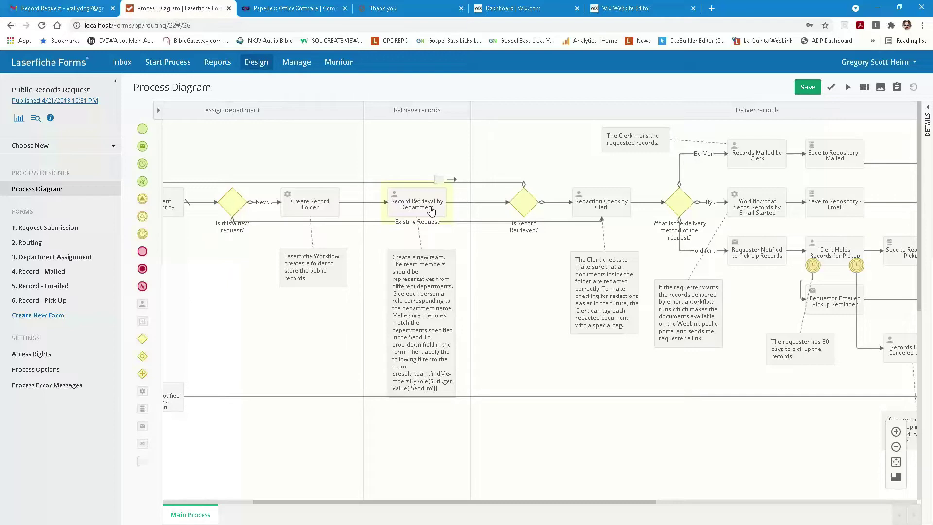
left_click_drag(474, 168, 266, 163)
left_click(405, 203)
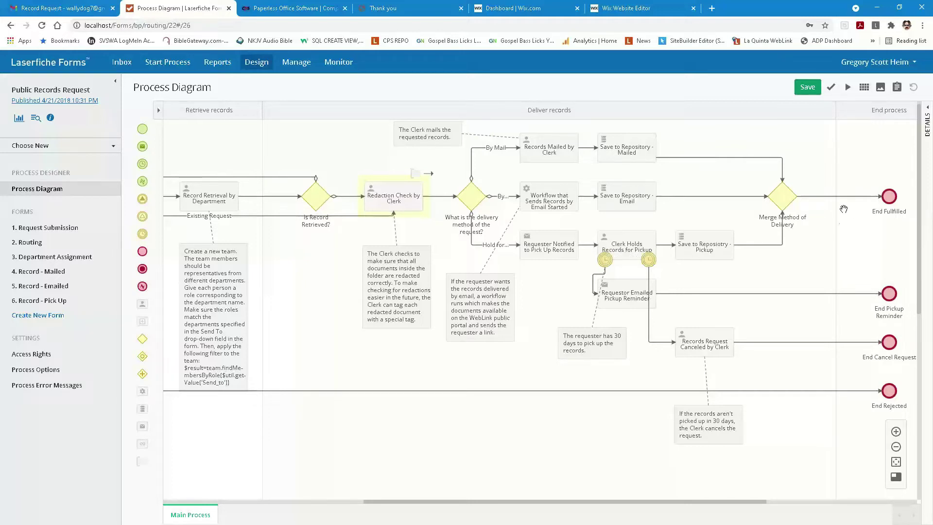
Pan the process diagram to the end events, then back to the Start event
left_click(823, 233)
left_click_drag(824, 233, 786, 228)
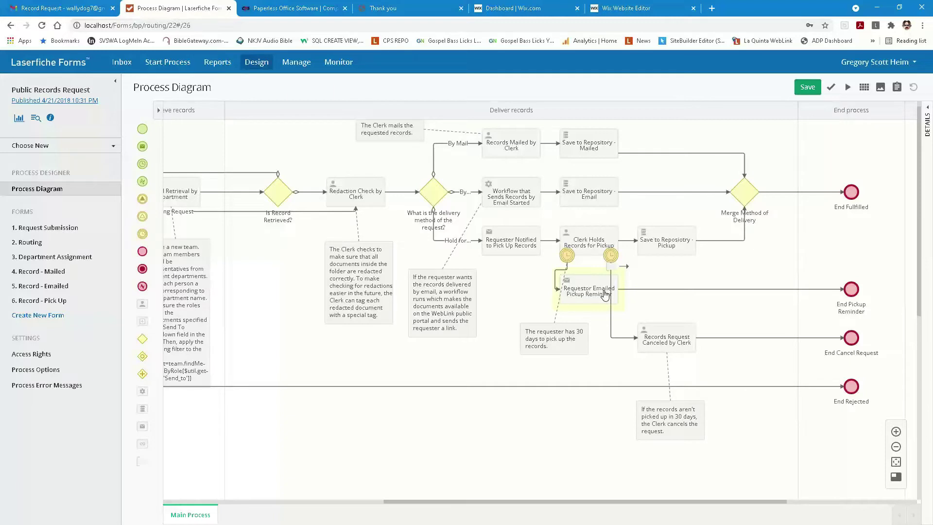
left_click_drag(277, 267, 560, 265)
left_click_drag(373, 294, 567, 296)
left_click_drag(397, 308, 396, 306)
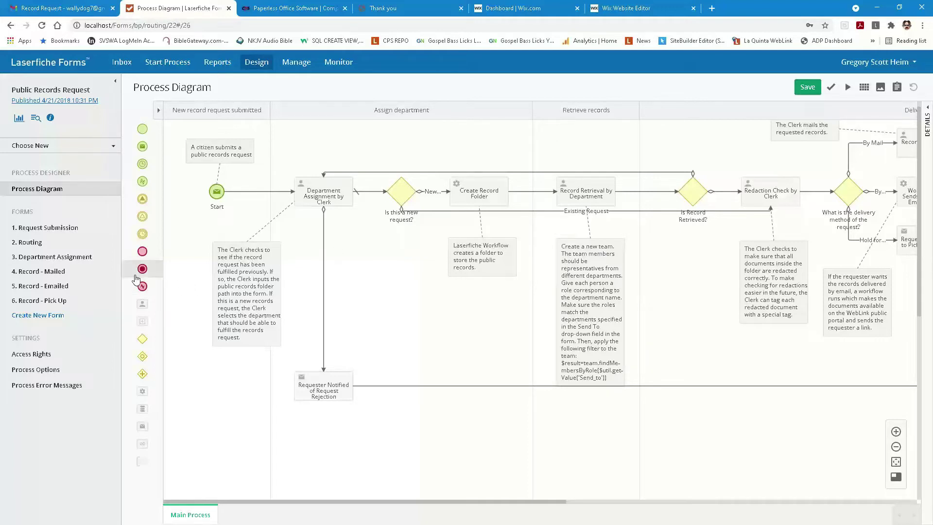
View the '1. Request Submission' and '2. Routing' form layouts, then switch to the CPS website
left_click(66, 228)
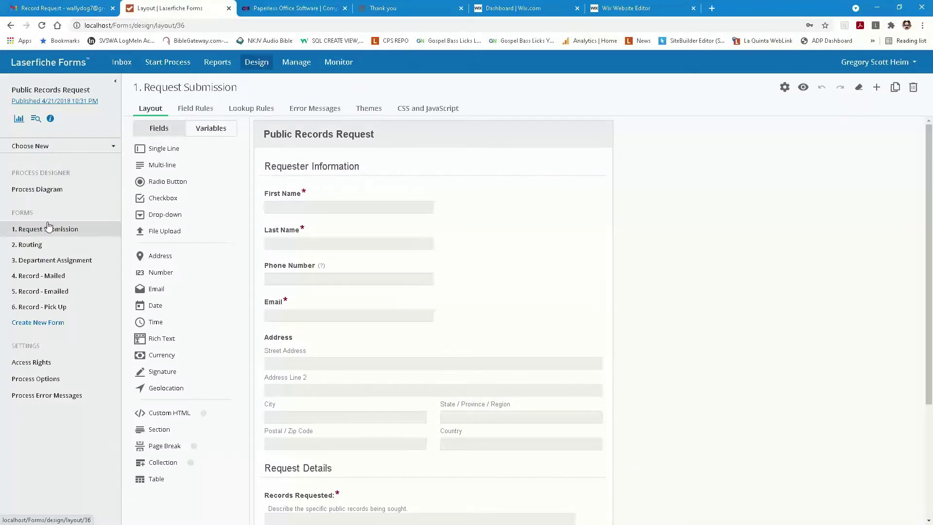
left_click(29, 244)
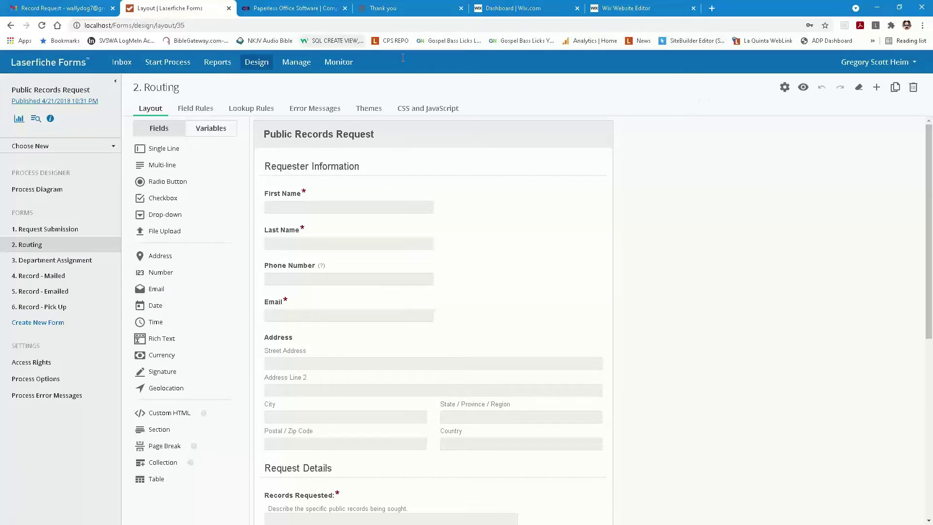
left_click(281, 10)
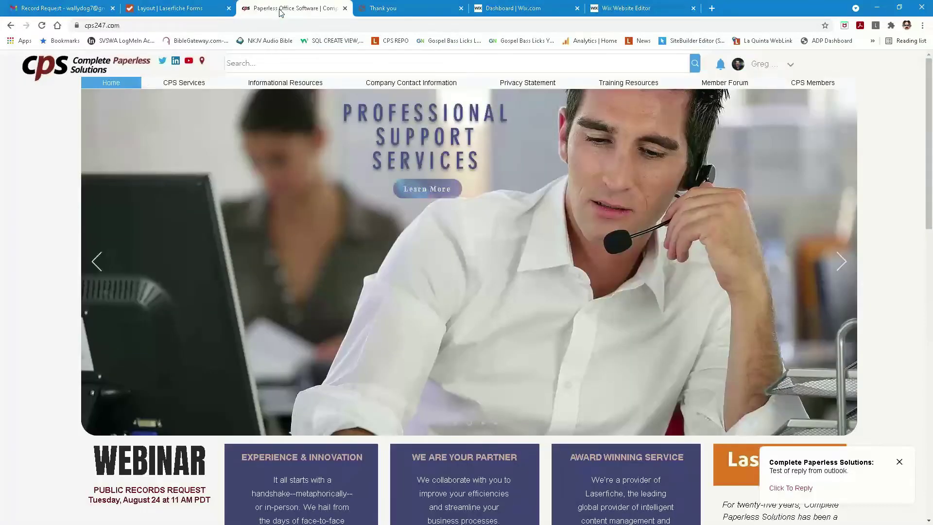
Close the Thank you tab, step the slider to PRA WEBINAR, and open the PRA Requests form
left_click(462, 8)
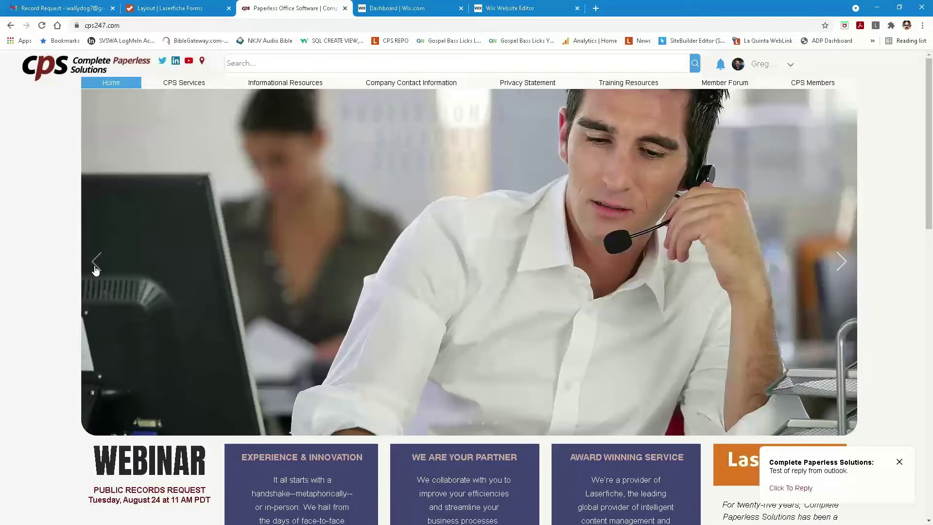
left_click(96, 269)
left_click(96, 268)
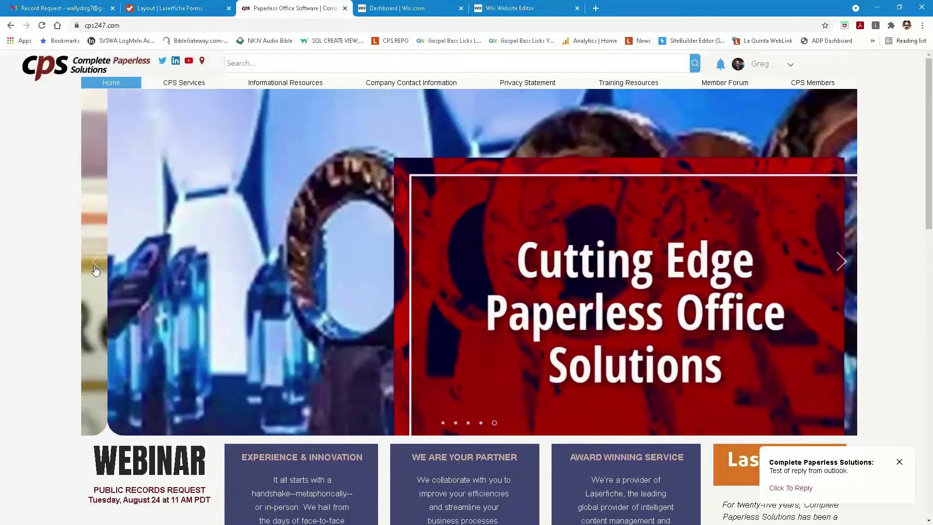
left_click(95, 269)
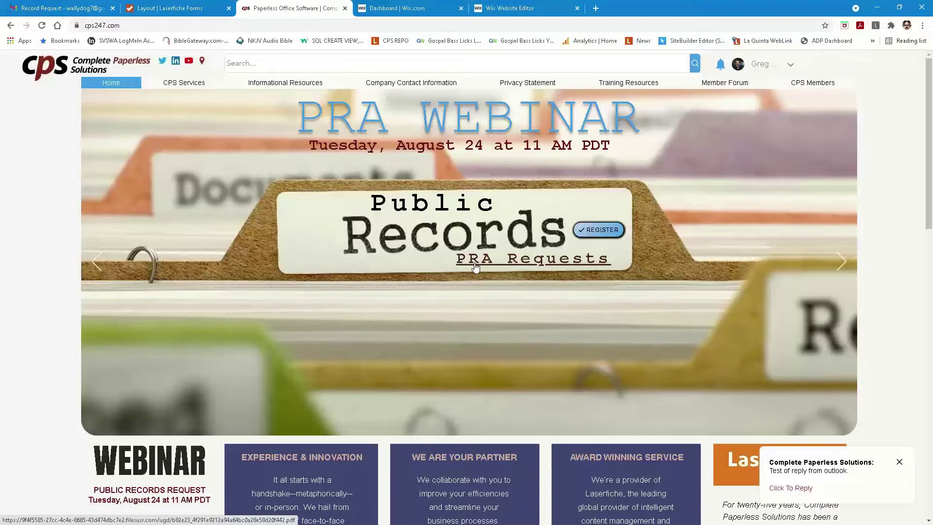
left_click(475, 267)
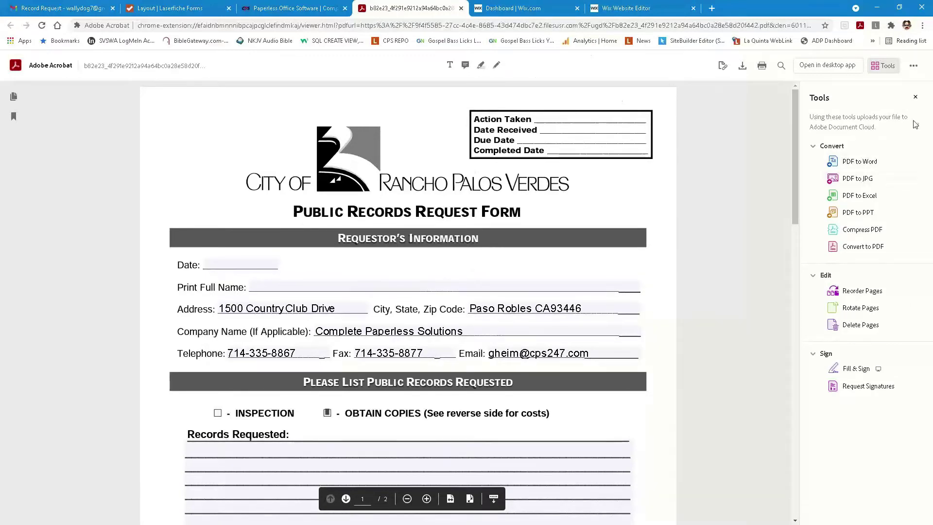
Fill the form with Date 08/24, autofilled requester details, and 'TEST OF PDF' under Records Requested
left_click(915, 98)
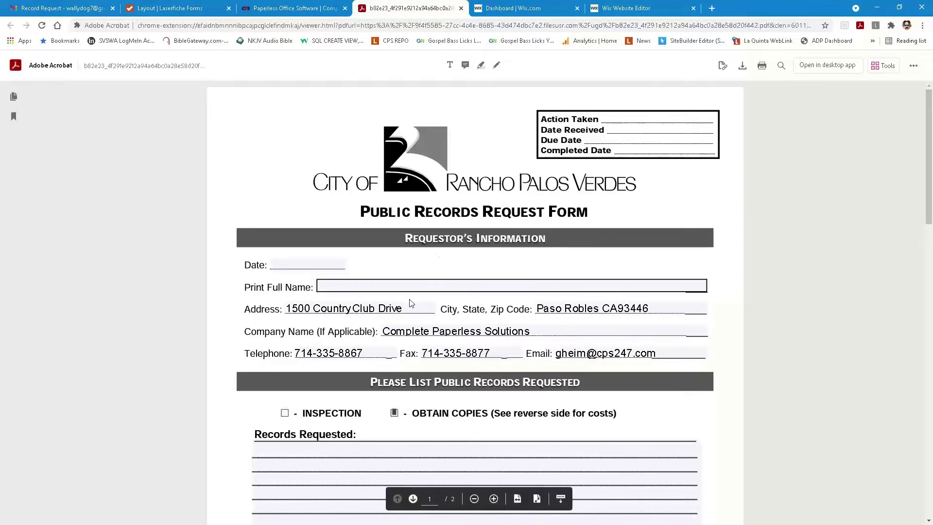
left_click(291, 267)
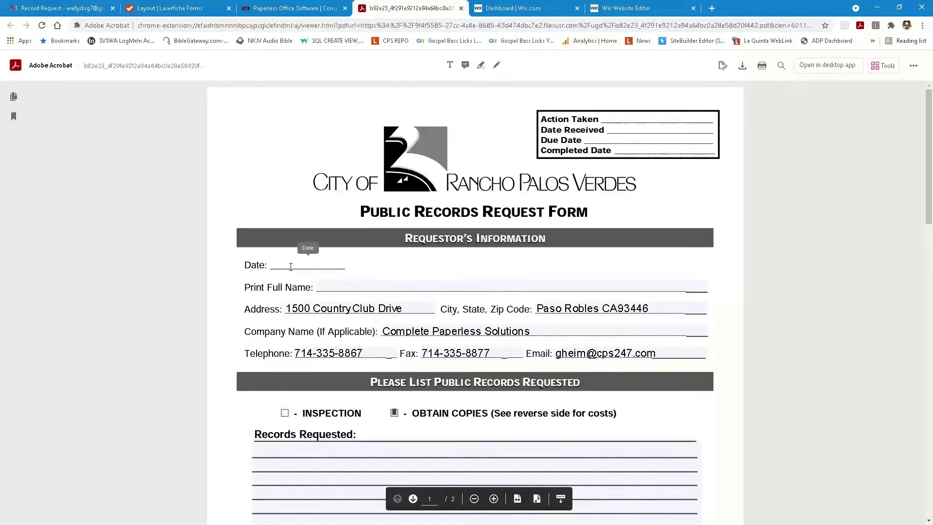
type("08/24")
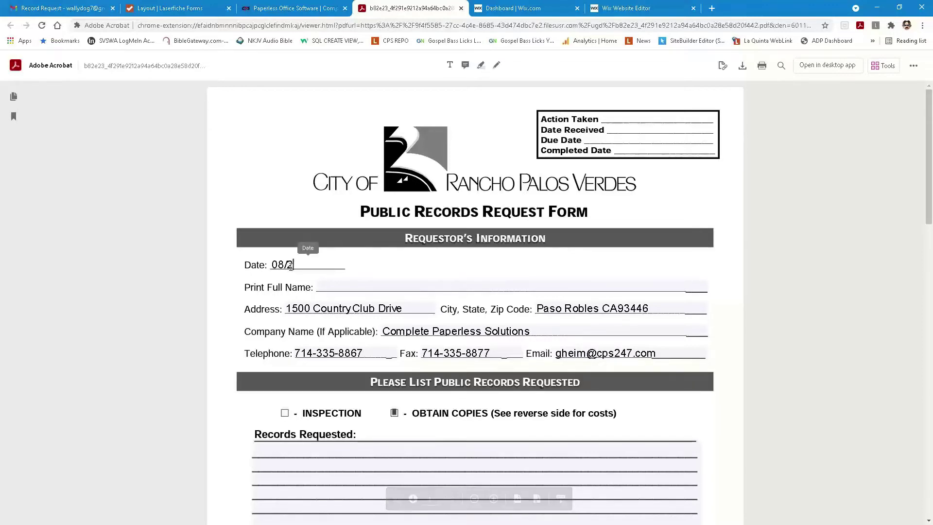
left_click(321, 288)
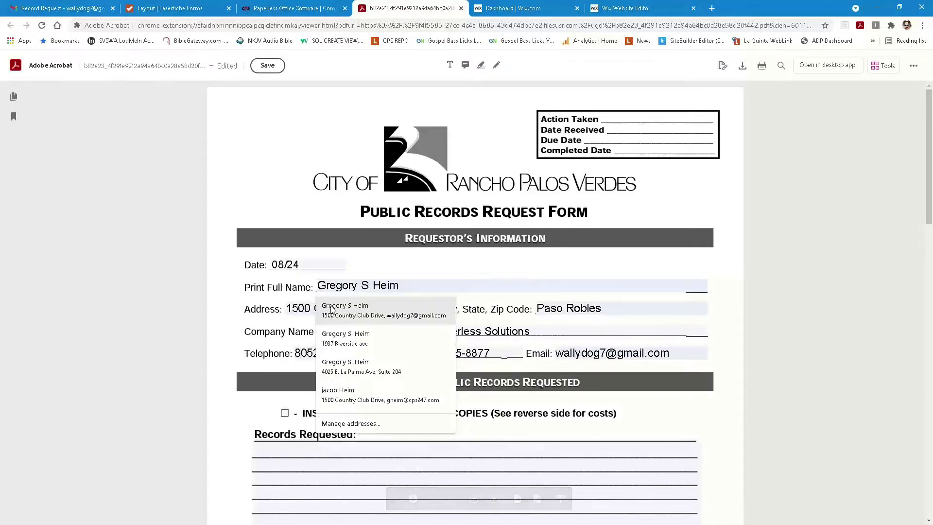
left_click(332, 308)
left_click(320, 452)
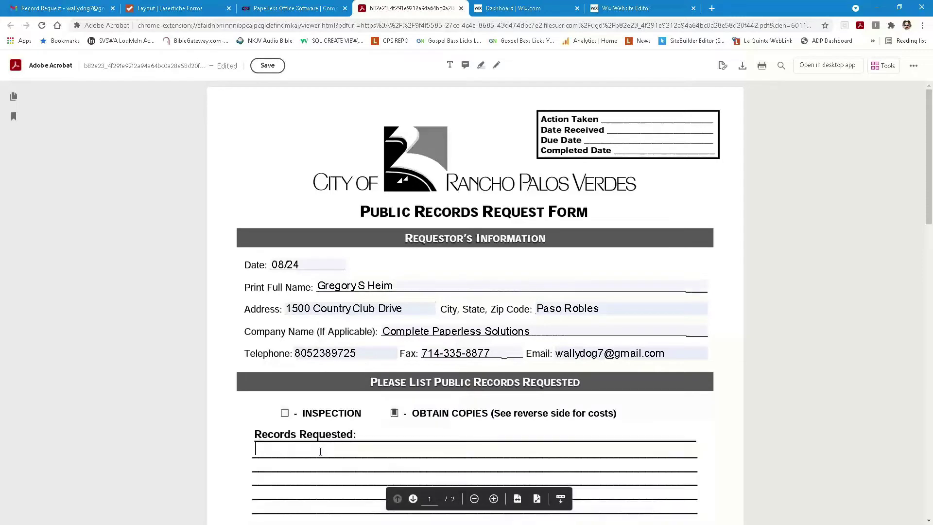
type("TEST OF PDF")
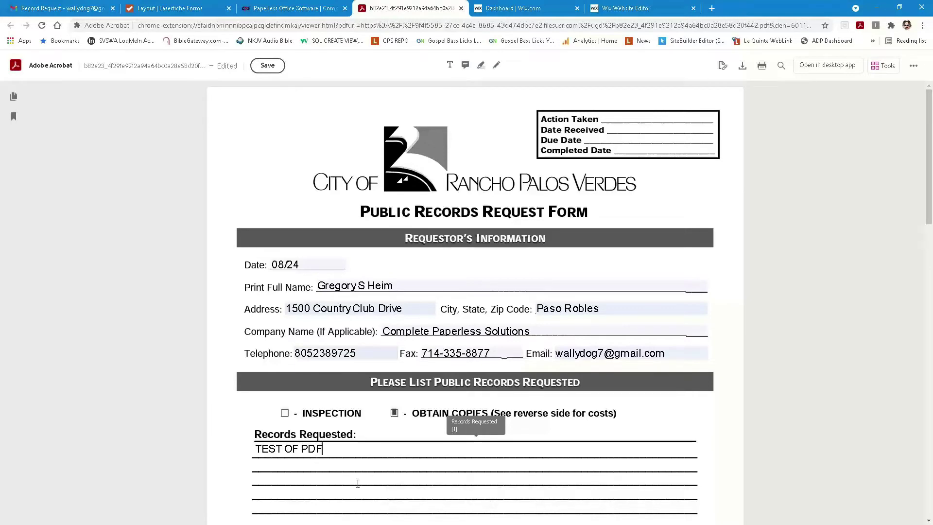
Scroll through both pages of the filled request form to check it
scroll(389, 438, "down", 10)
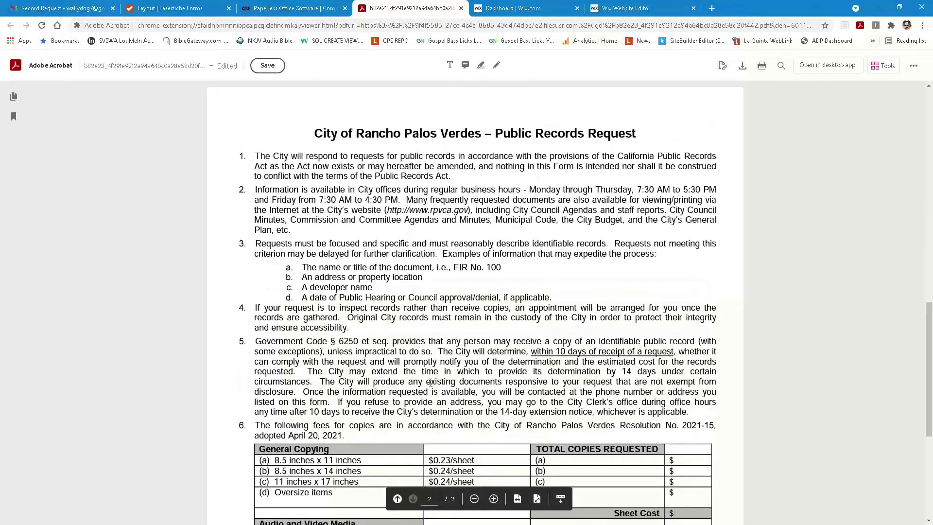
scroll(427, 385, "down", 5)
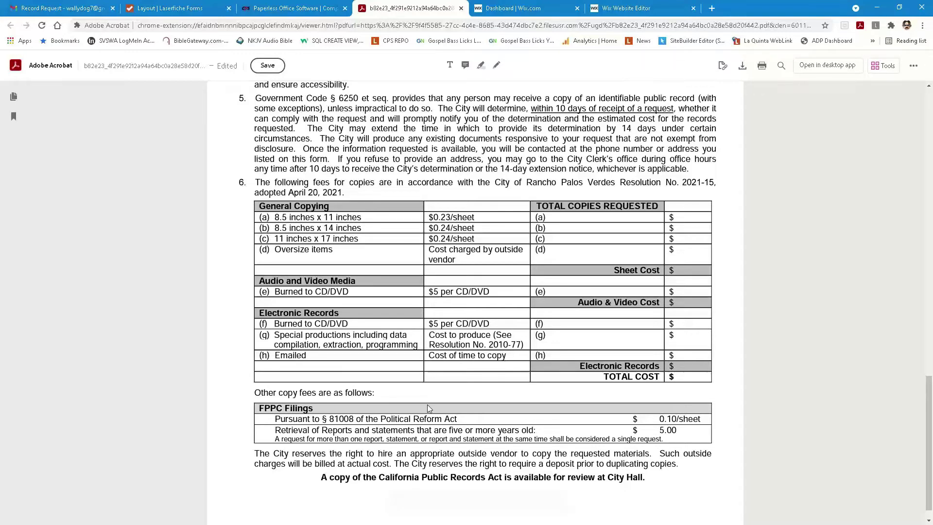
scroll(451, 366, "up", 5)
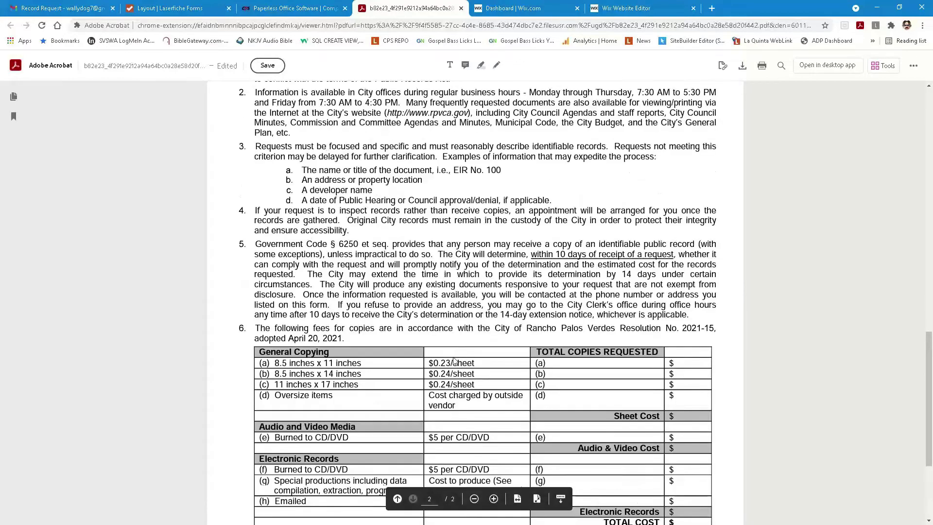
scroll(451, 366, "down", 3)
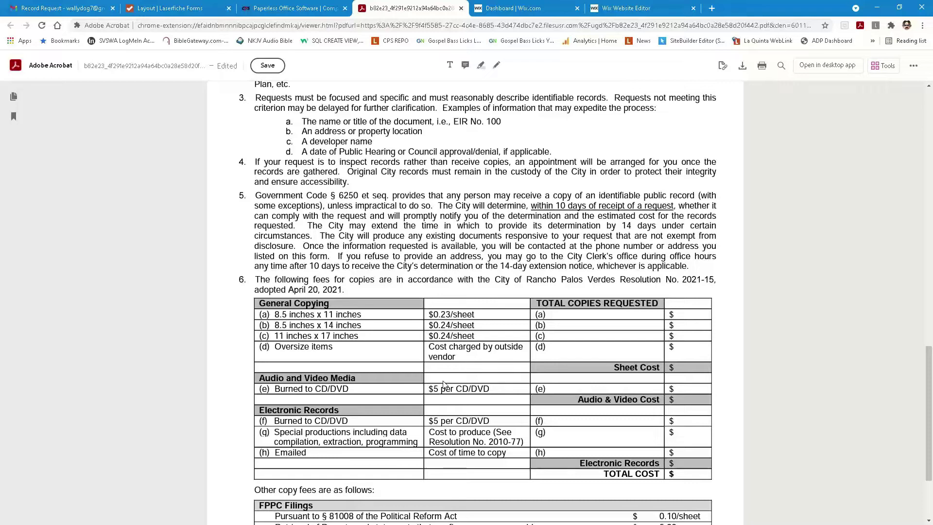
scroll(443, 384, "down", 1)
scroll(443, 384, "down", 1)
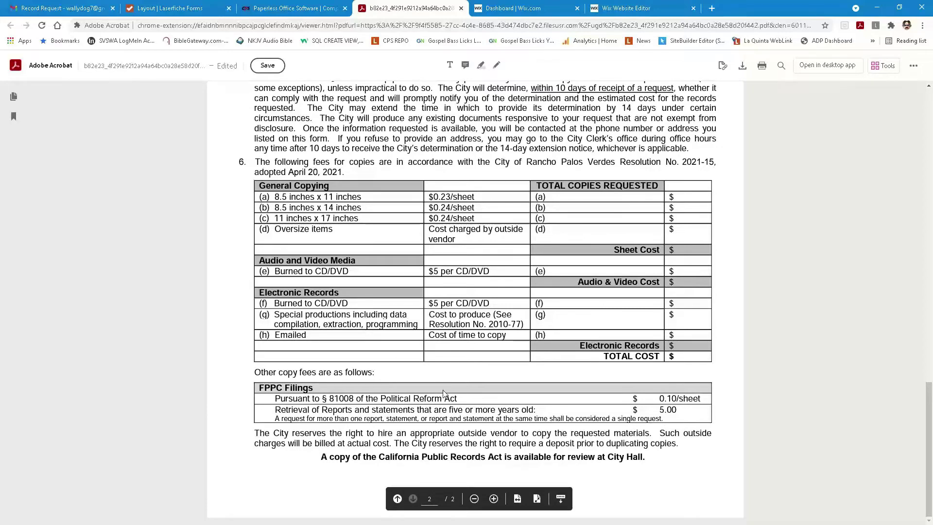
scroll(448, 395, "up", 15)
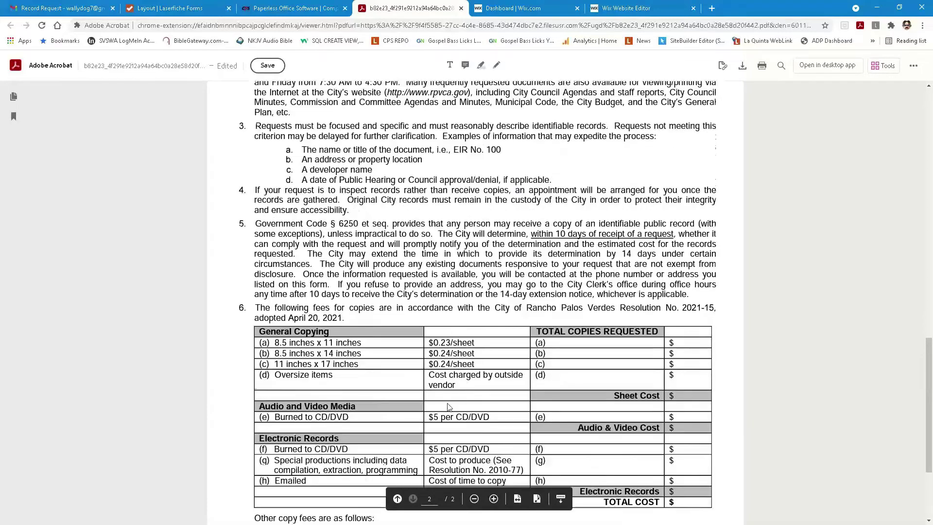
scroll(448, 415, "up", 1)
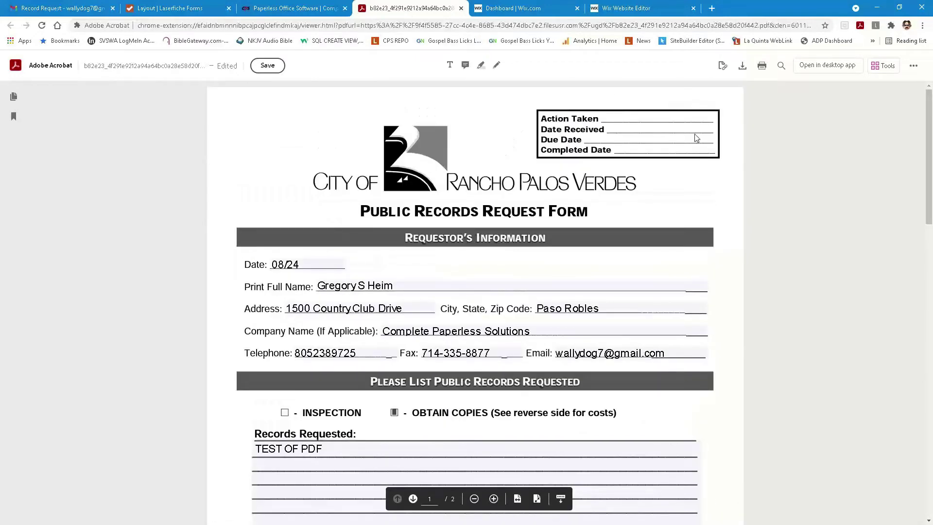
Save the form as a downloaded PDF and show the file in its folder
left_click(267, 65)
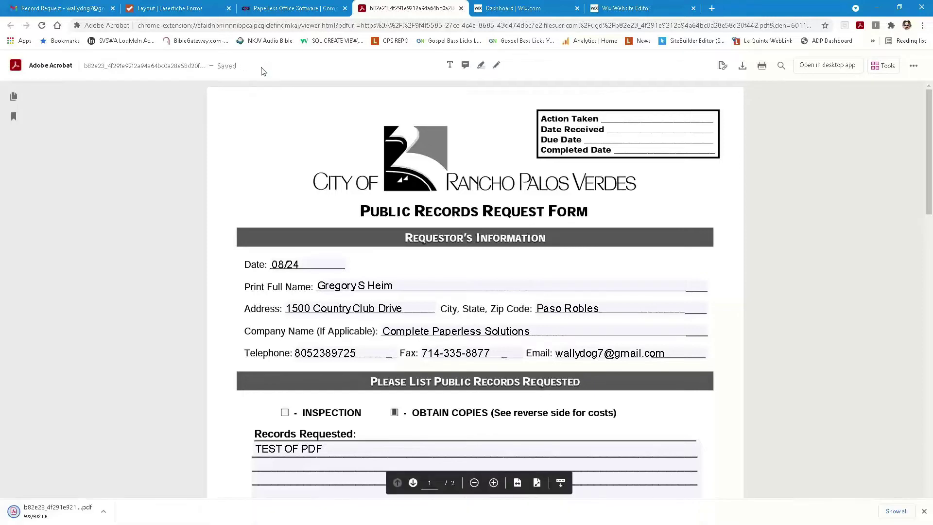
left_click(105, 514)
left_click(125, 484)
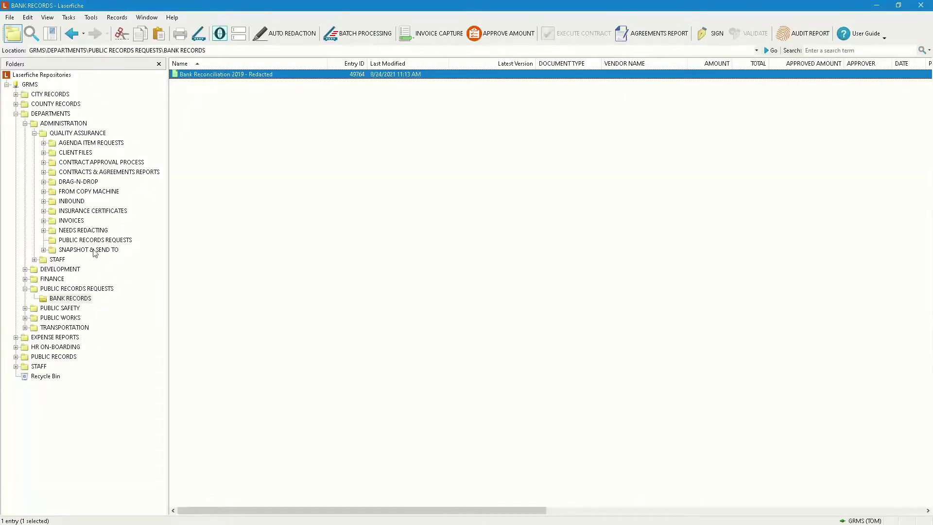
Open QUALITY ASSURANCE's PUBLIC RECORDS REQUESTS folder and carry the downloaded PDF over its file list
left_click(95, 241)
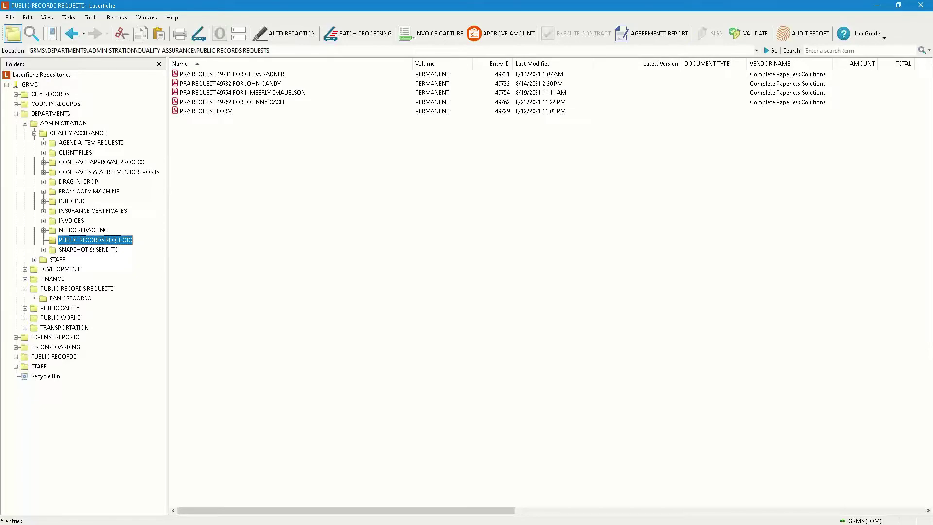
left_click_drag(127, 194, 203, 174)
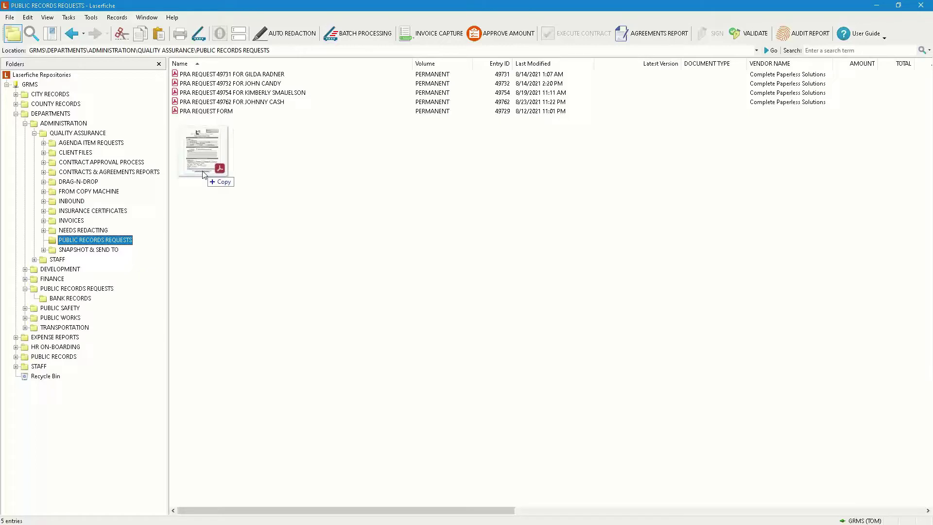
Drop the request PDF into the folder and confirm the Import to Laserfiche dialog
left_click_drag(203, 174, 204, 174)
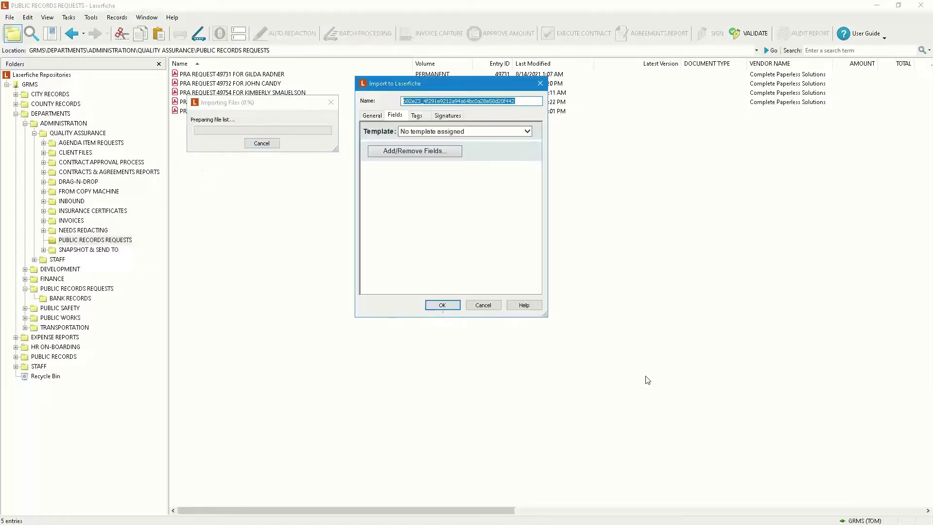
left_click(443, 304)
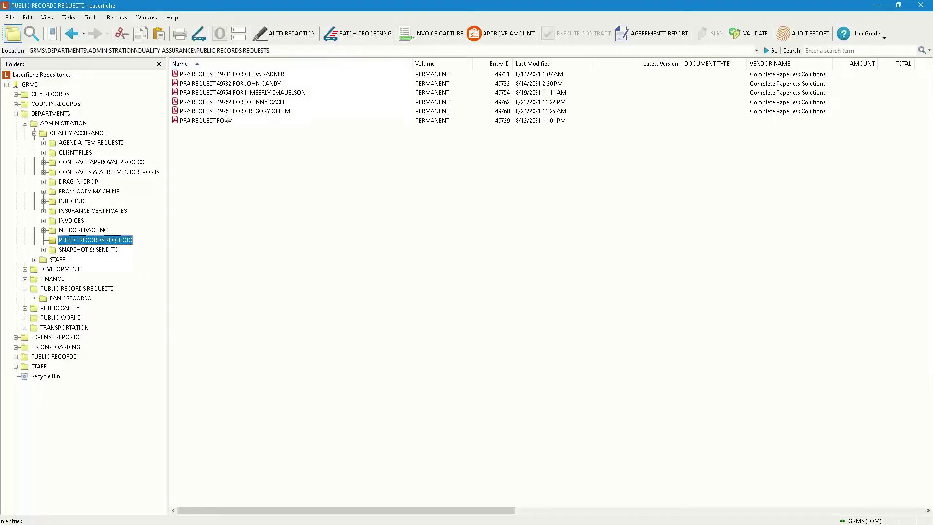
Sort by Last Modified, open PRA REQUEST 49768, and review its CITY RECORDS metadata
left_click(538, 63)
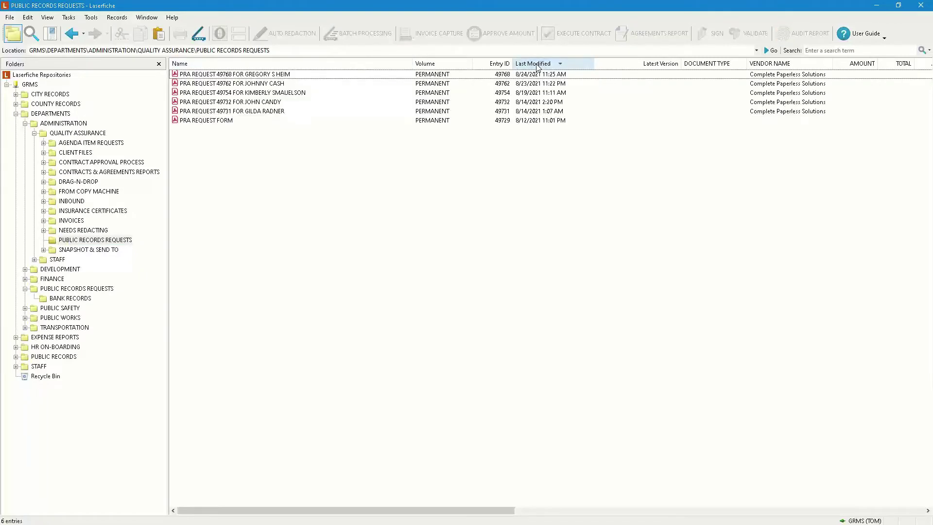
left_click(233, 76)
double_click(234, 76)
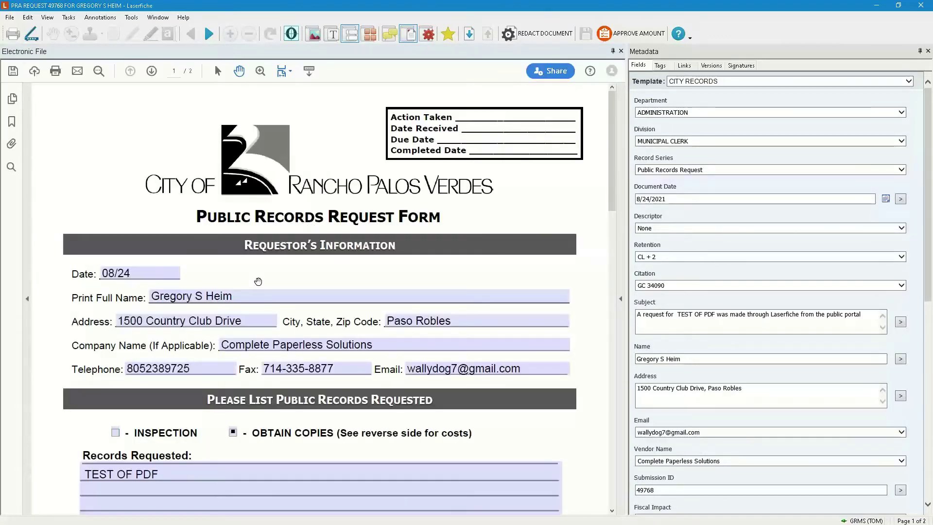
left_click(139, 271)
scroll(139, 275, "down", 2)
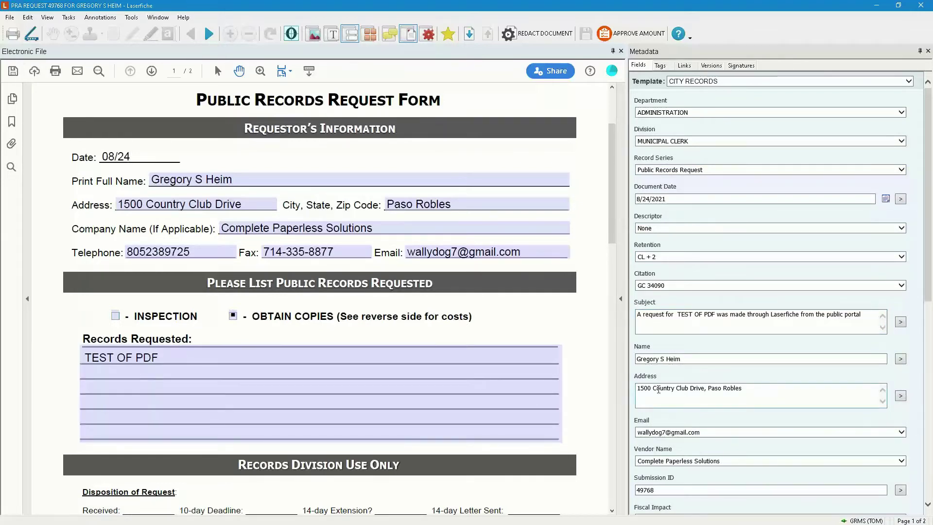
scroll(658, 388, "down", 3)
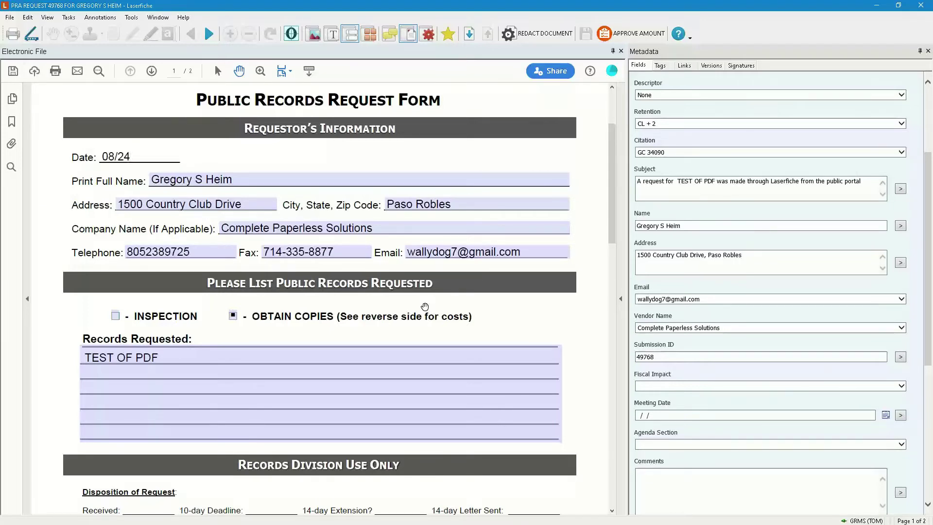
Show the Retrieve PDF Form Content activity's settings and the Toolbox activity list
left_click(130, 157)
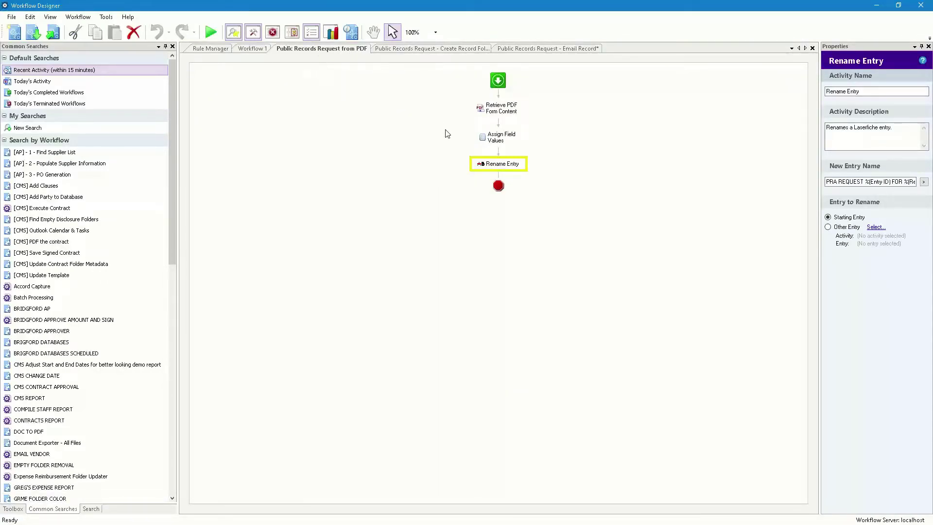
left_click(495, 106)
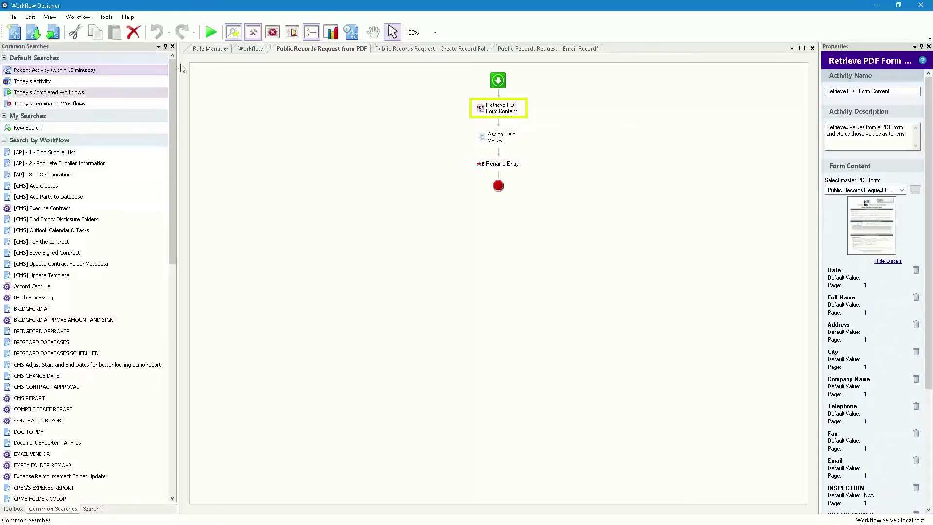
left_click(13, 509)
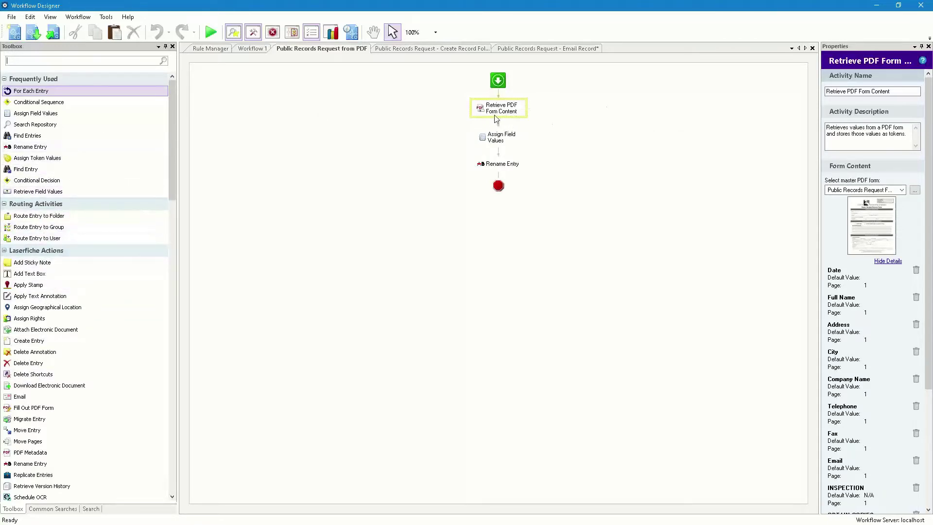
left_click(484, 117)
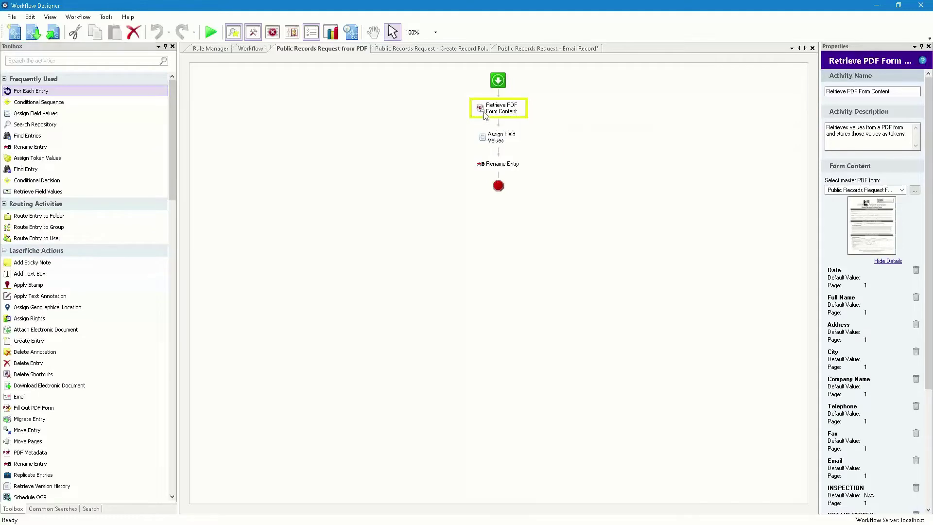
double_click(485, 115)
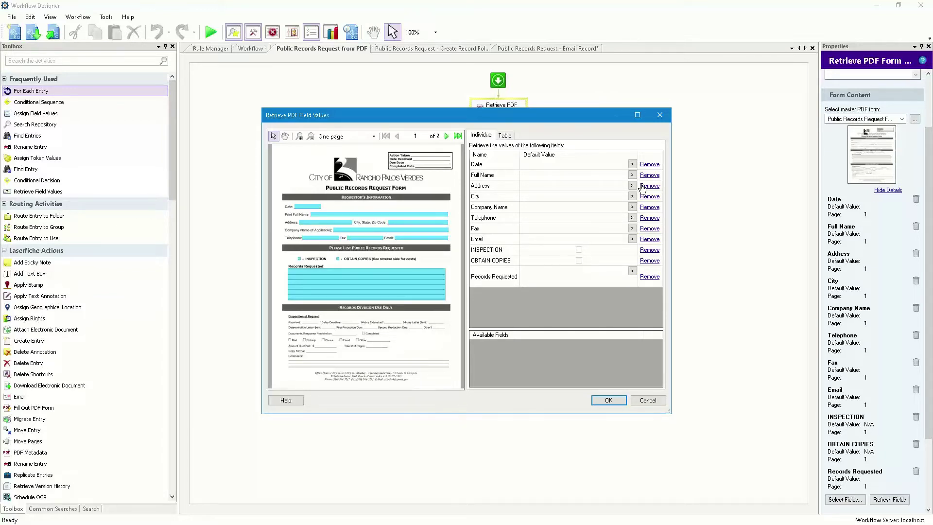
left_click(611, 166)
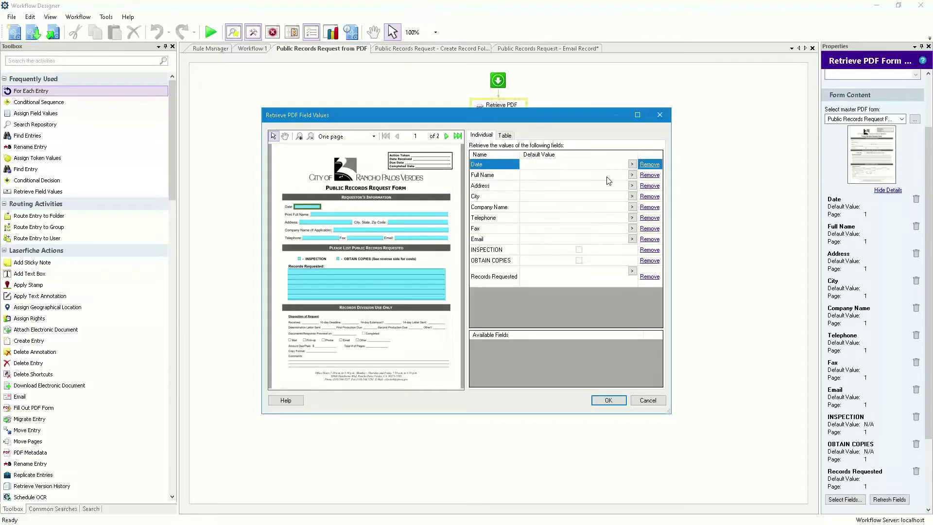
left_click(607, 176)
left_click(604, 186)
left_click(601, 197)
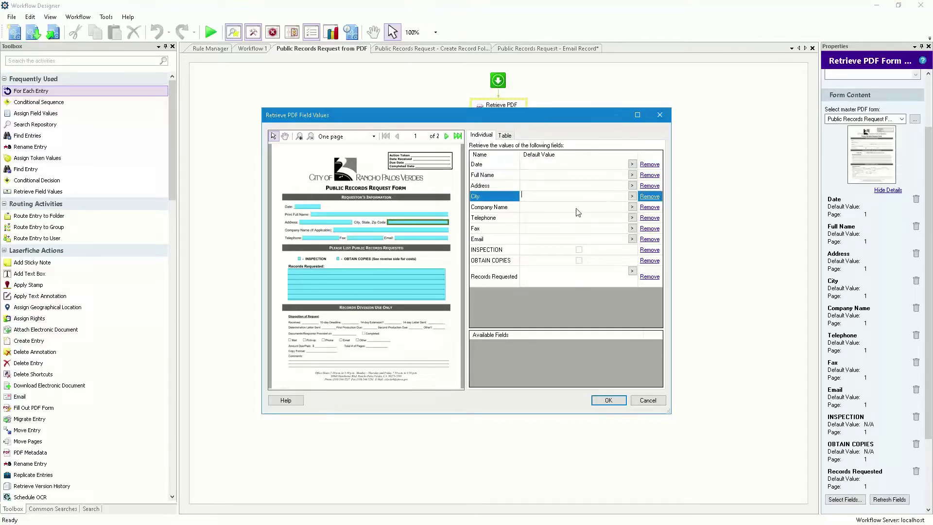
left_click(532, 207)
left_click(534, 218)
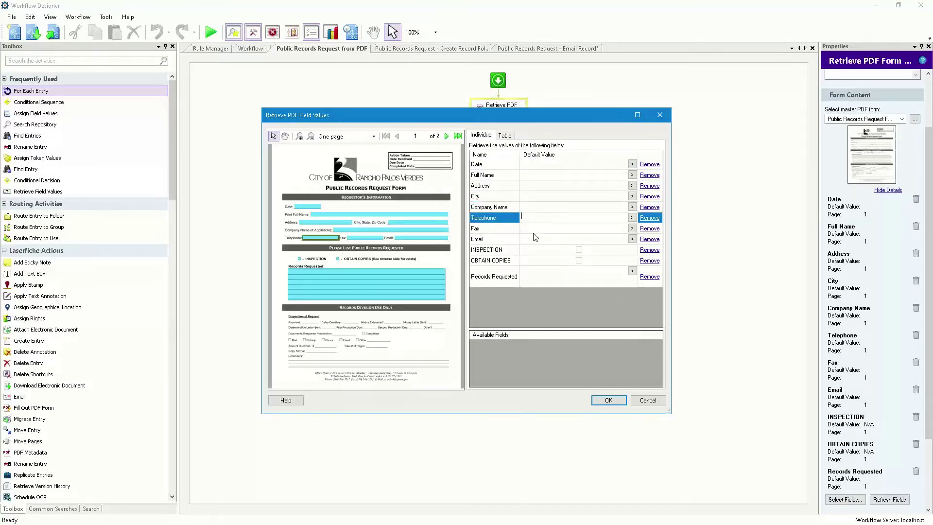
left_click(534, 232)
left_click(535, 239)
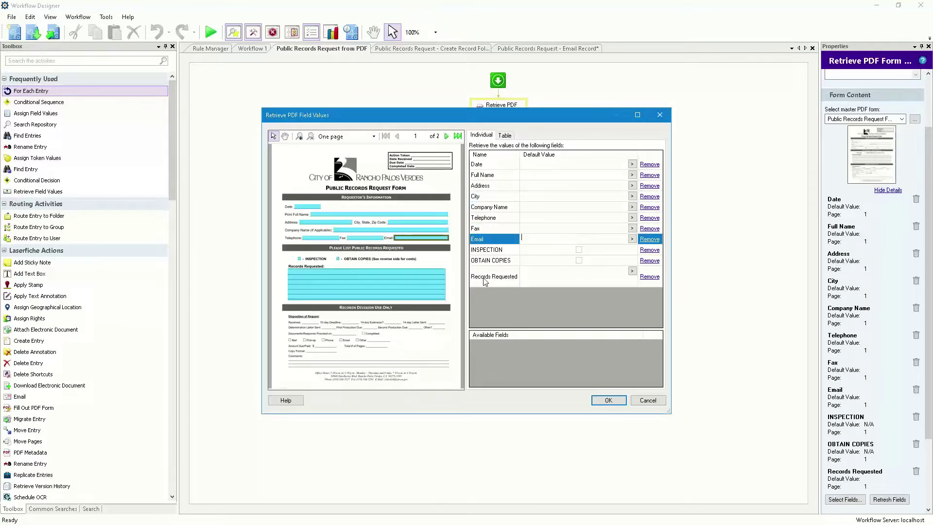
left_click(605, 401)
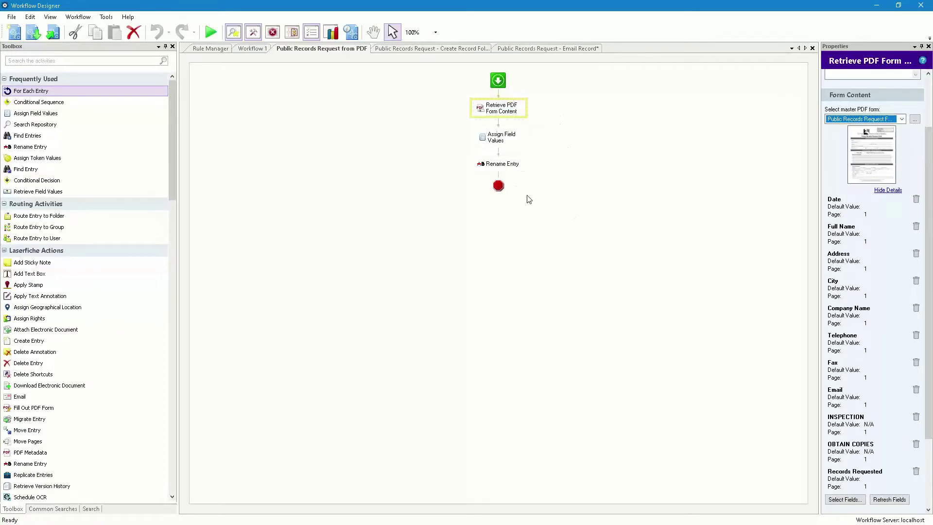
Open the Assign Field Values step's field list and show only the selected template fields
left_click(484, 141)
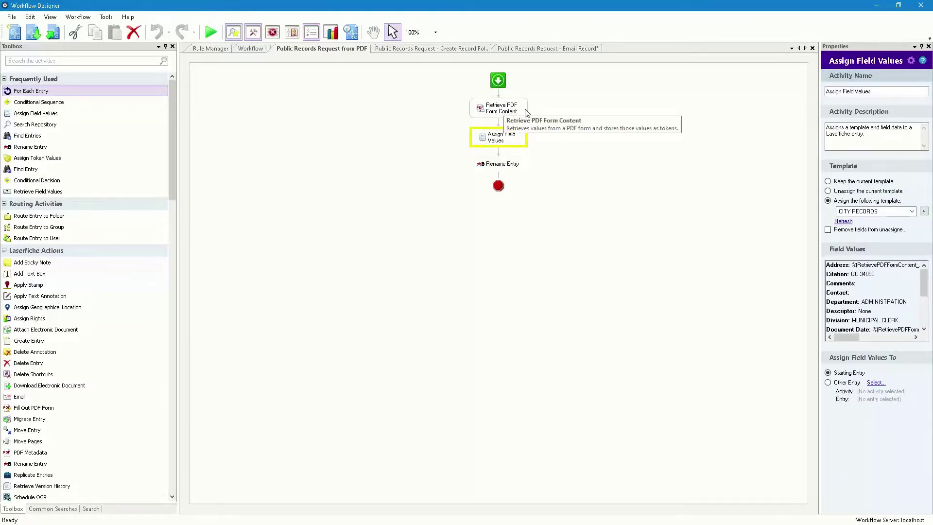
left_click(866, 292)
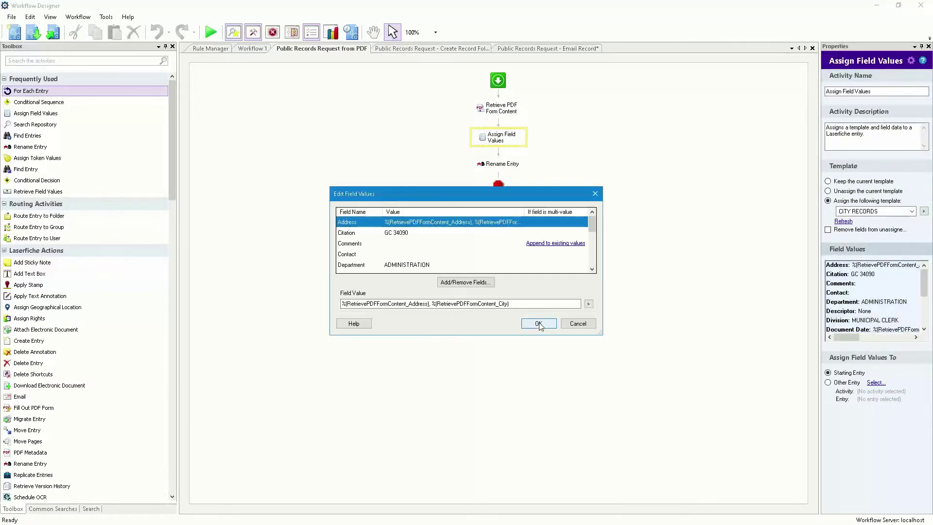
left_click(443, 283)
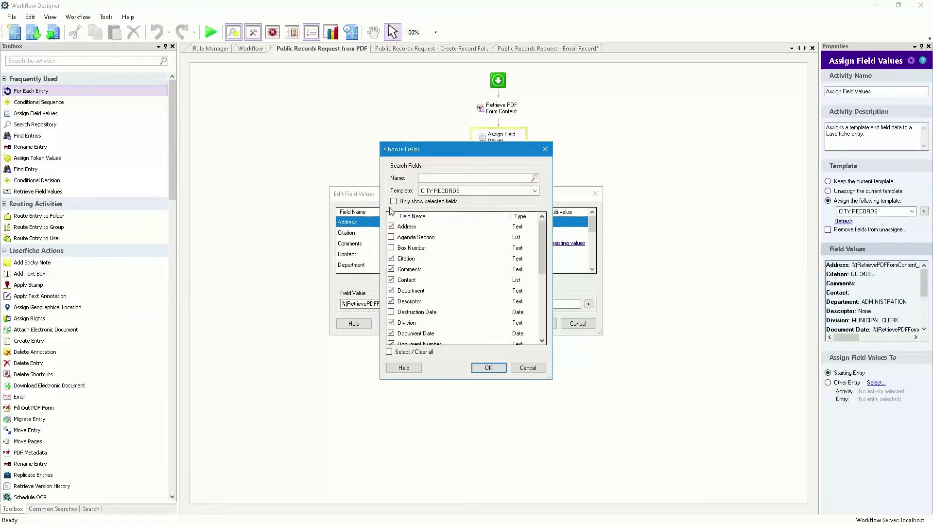
left_click(393, 201)
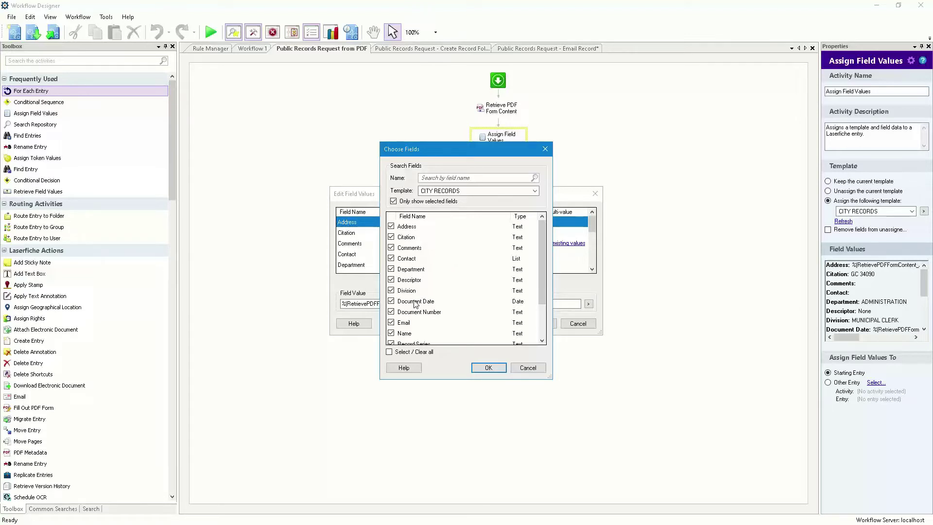
left_click(487, 367)
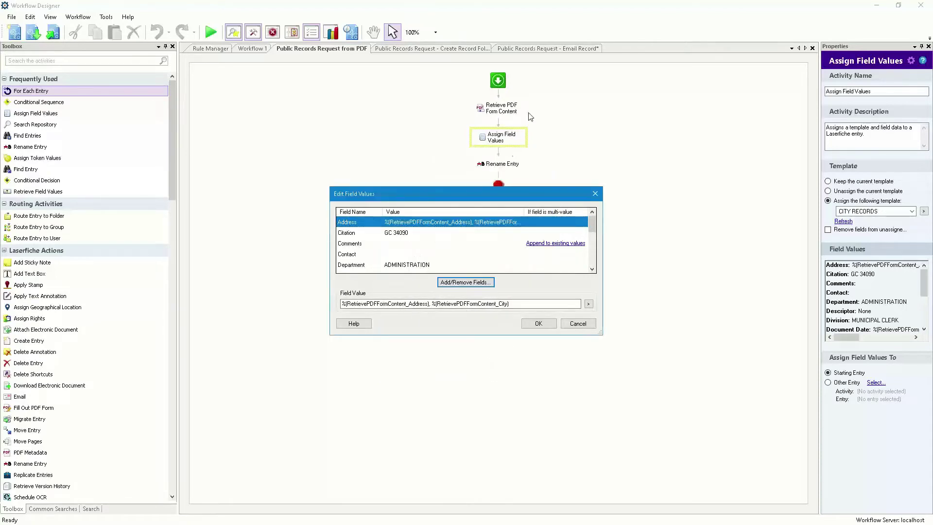
Review the Citation, Department, Document Date, Email and Name values, then close the editor
left_click(396, 234)
left_click(411, 266)
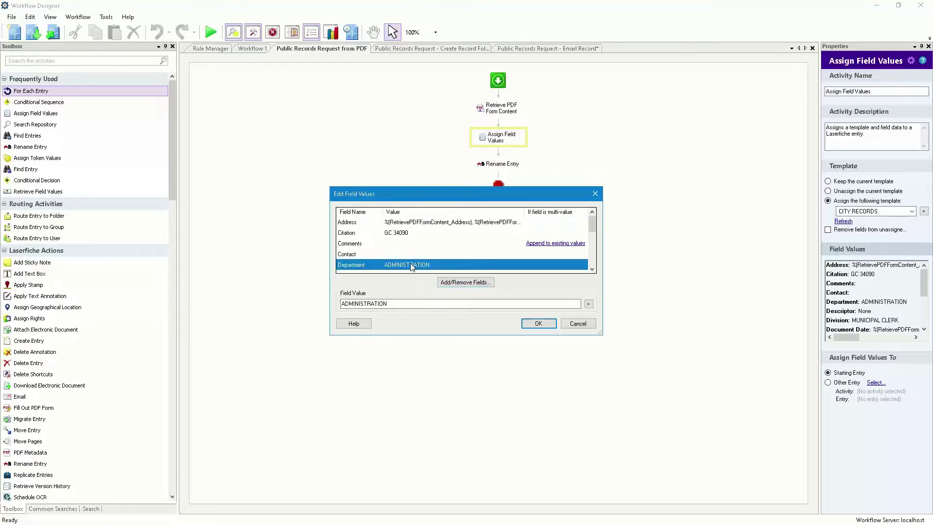
scroll(411, 268, "down", 2)
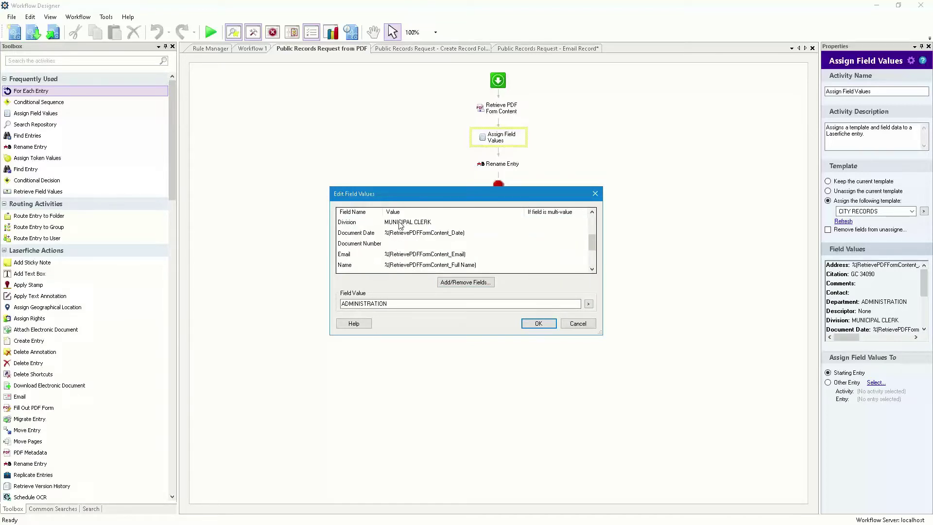
left_click(402, 236)
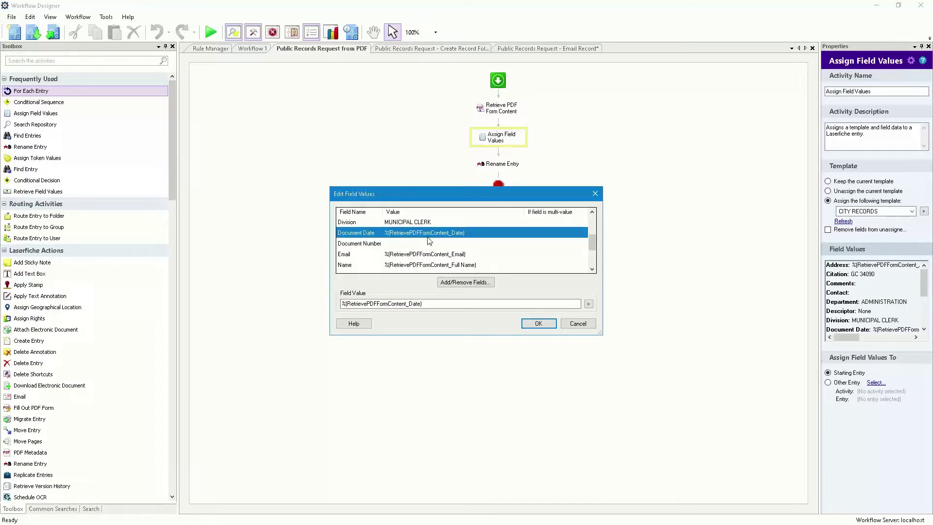
left_click(431, 258)
left_click(432, 265)
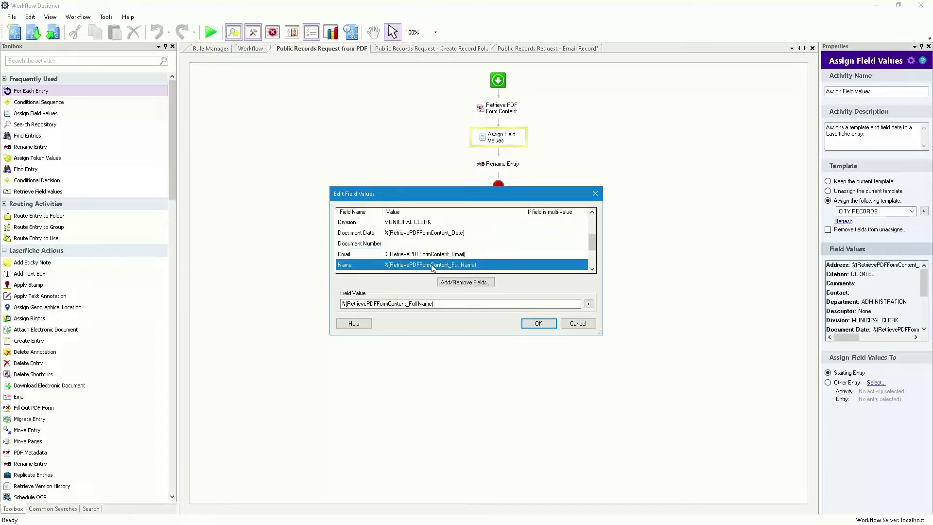
scroll(431, 267, "down", 3)
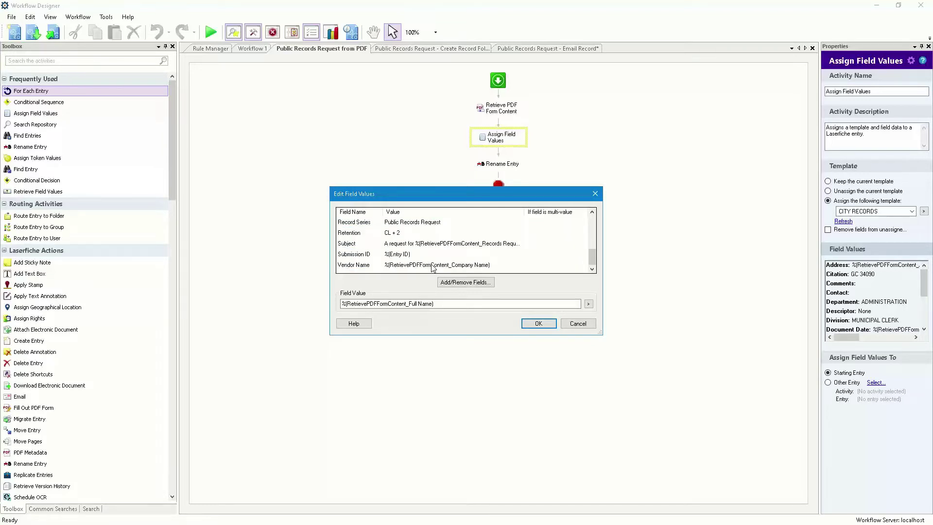
left_click(551, 327)
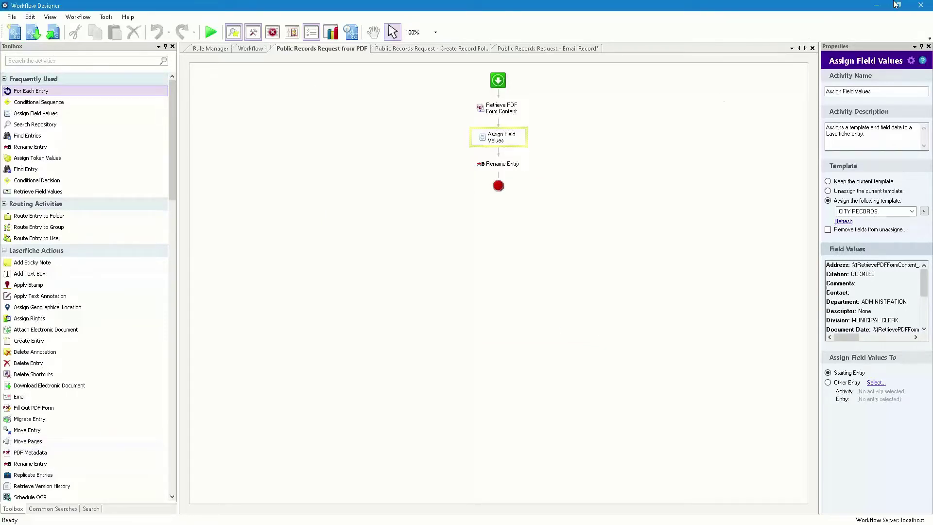
Close the request document and collapse QUALITY ASSURANCE, ADMINISTRATION and DEPARTMENTS in the folder tree
left_click(876, 5)
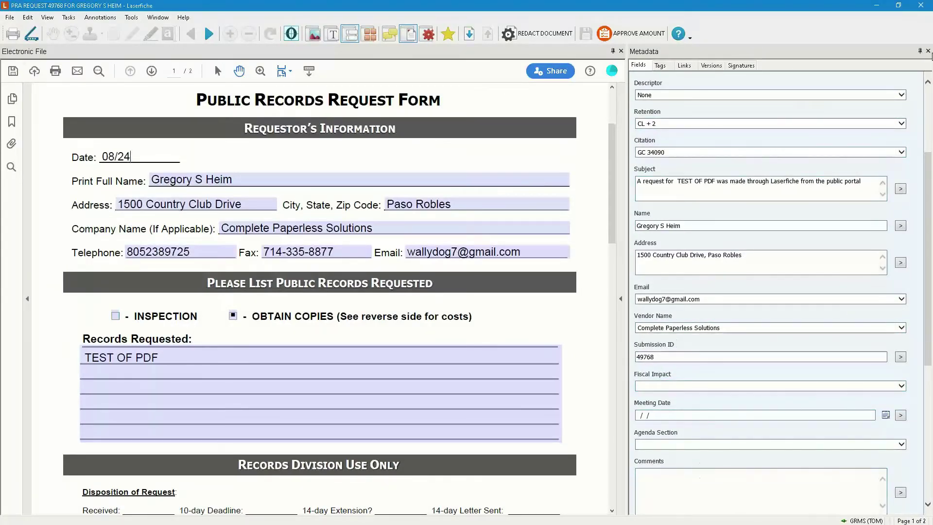
left_click(921, 5)
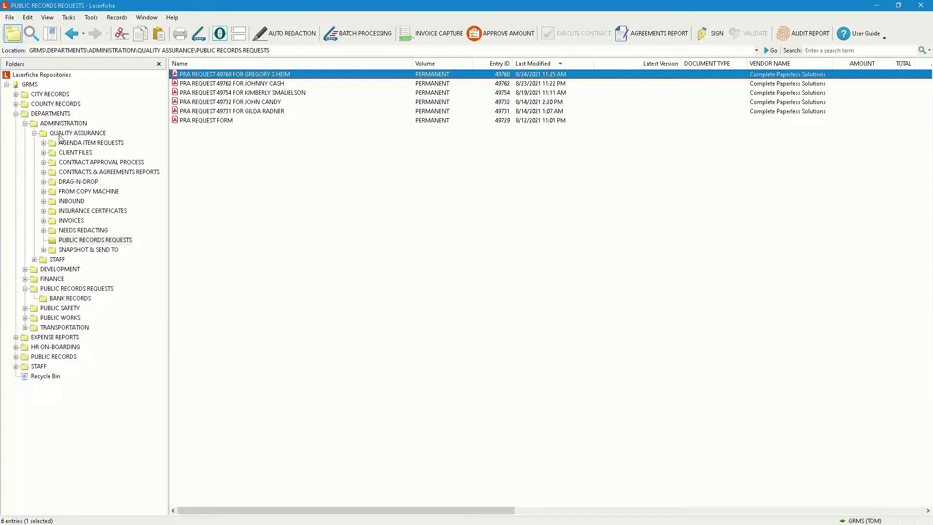
left_click(35, 133)
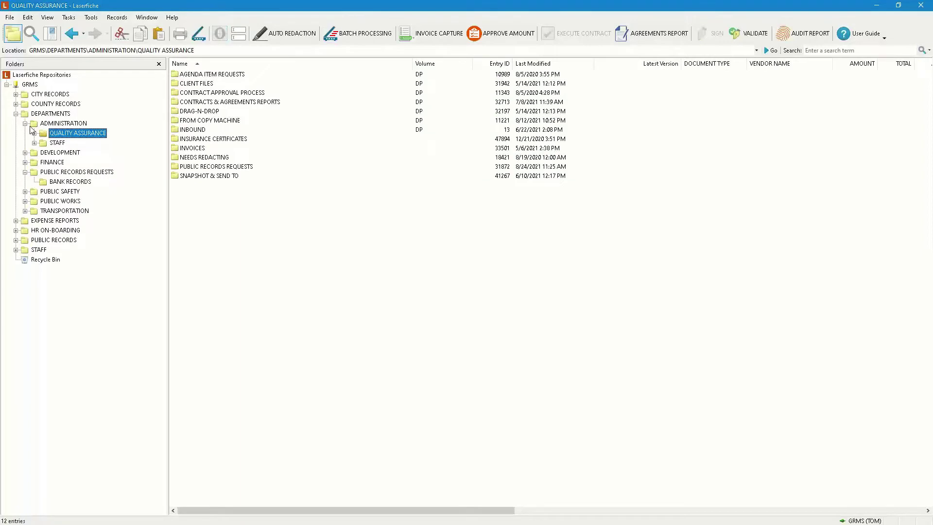
left_click(25, 124)
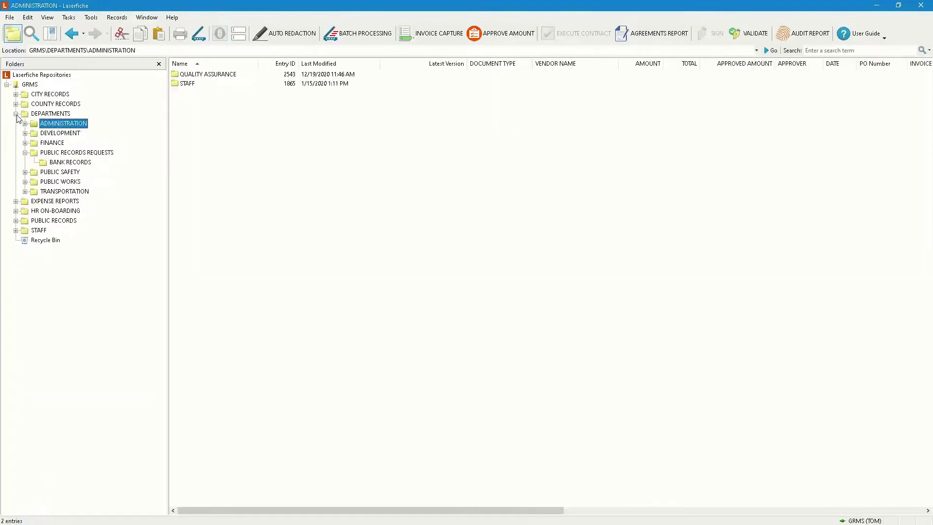
left_click(16, 114)
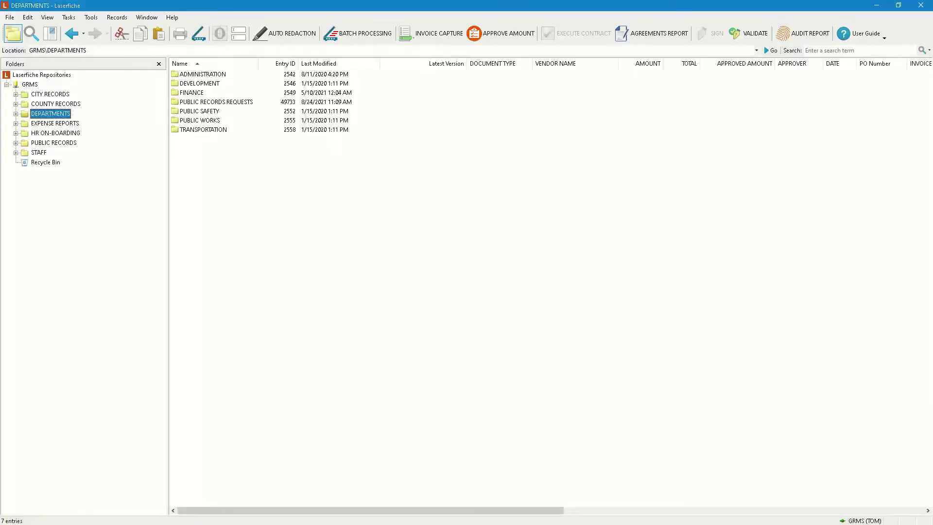
View the CPS company contact page in Chrome, then return to the request form PDF tab
key("alt+Tab")
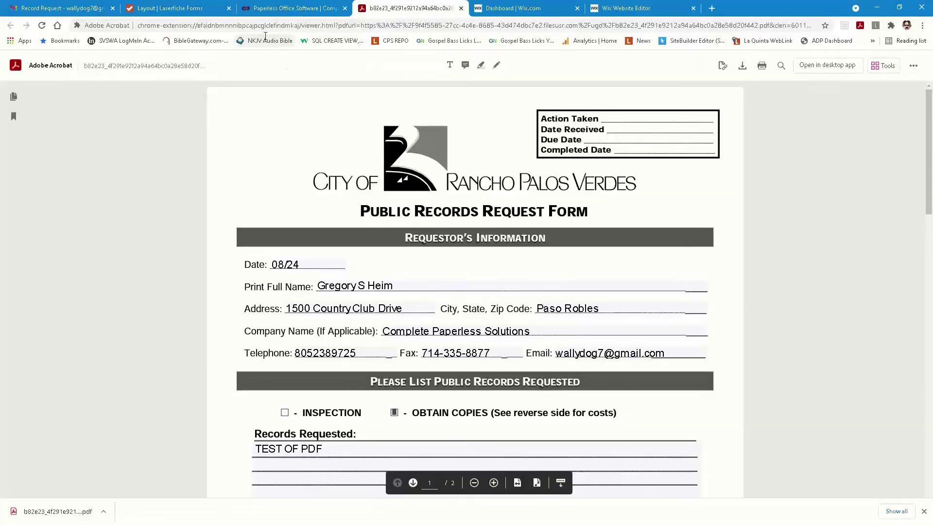
left_click(269, 8)
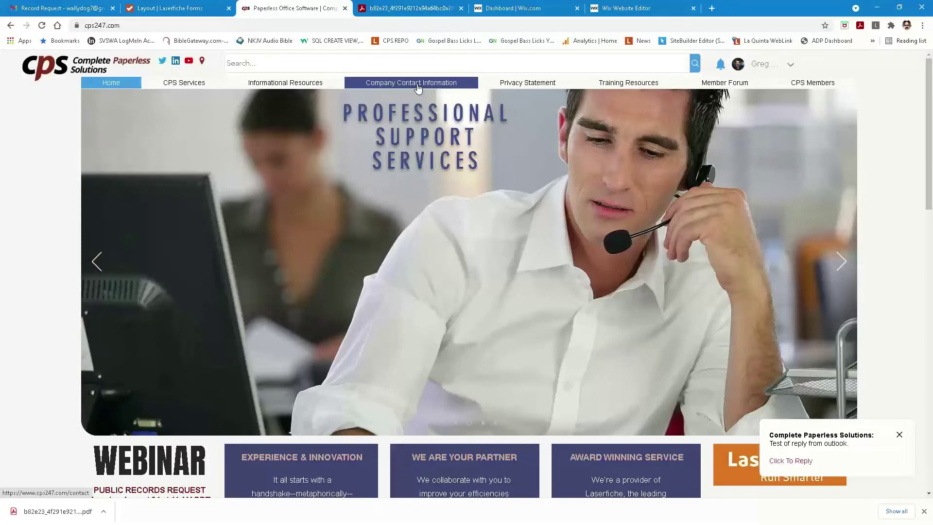
left_click(418, 86)
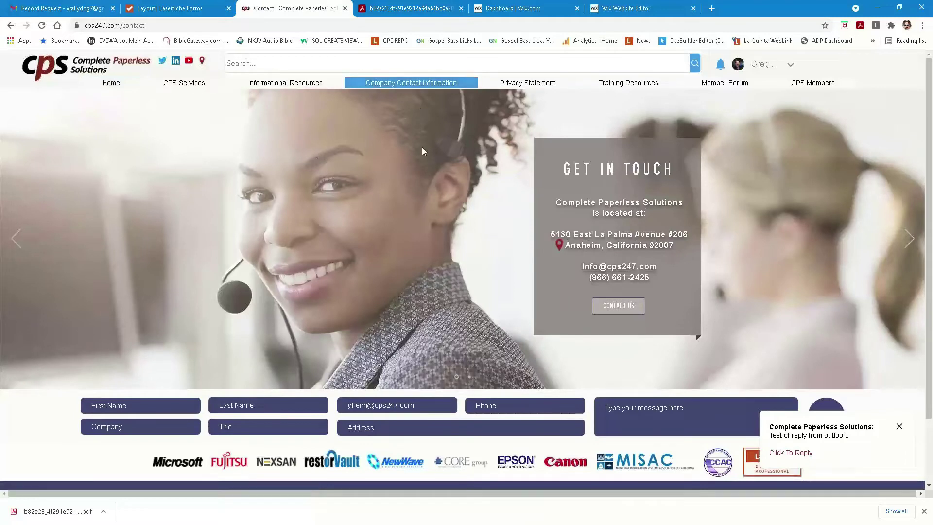
left_click(177, 403)
left_click(422, 11)
left_click(424, 21)
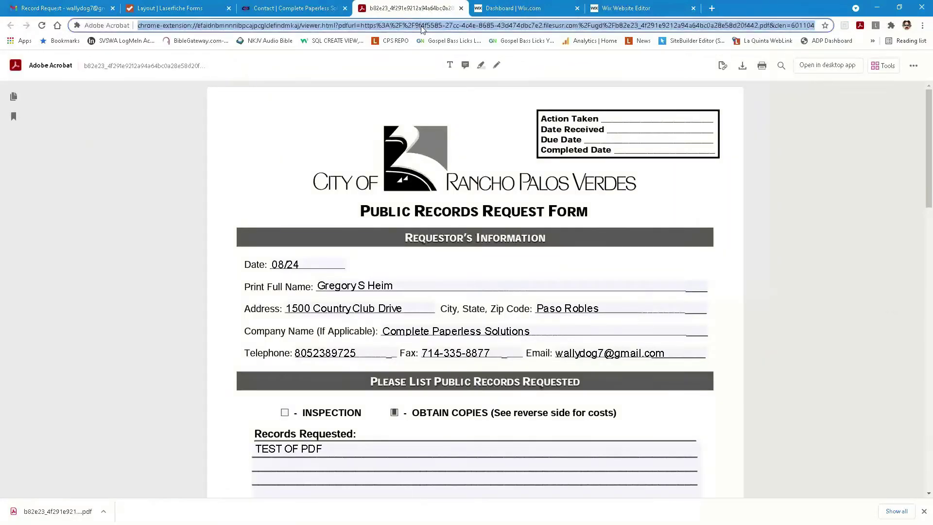
Search Google for 'gilroy' and open the 'Gilroy, CA - Official Website' result
type("re")
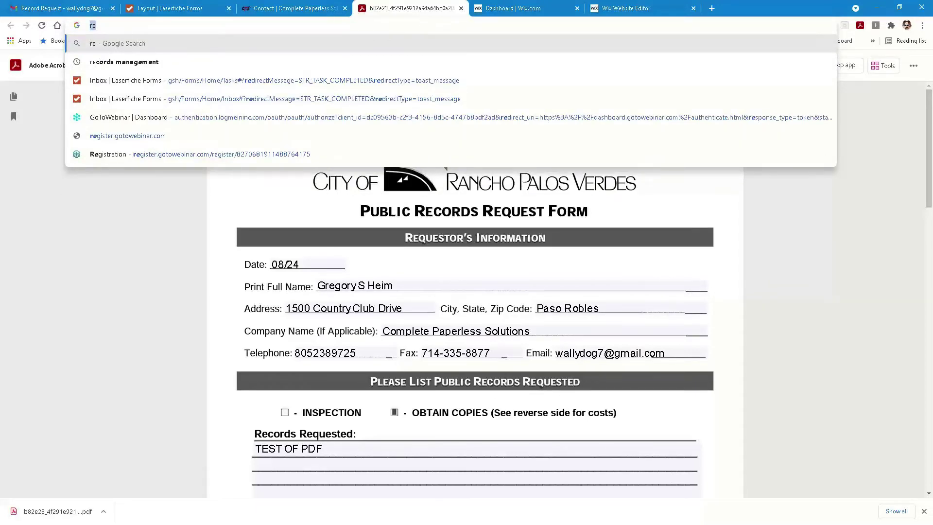
type("gilro")
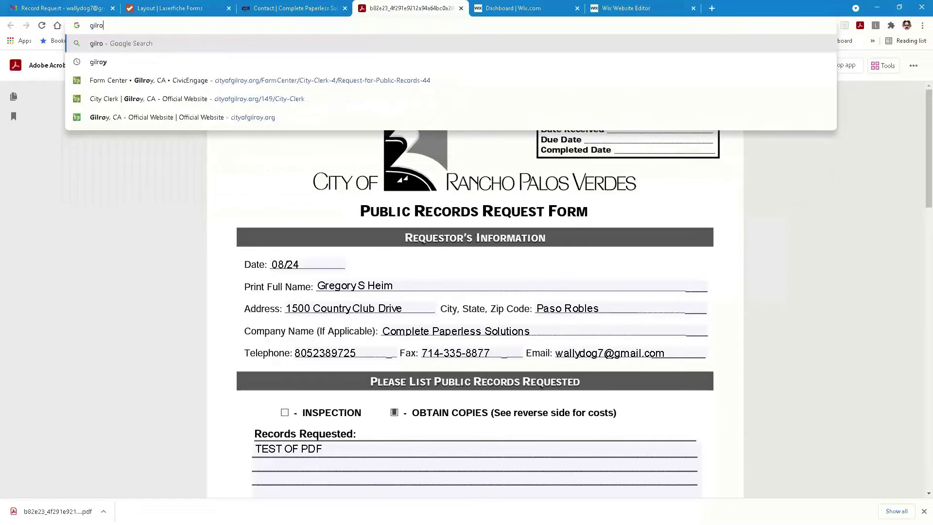
type("y")
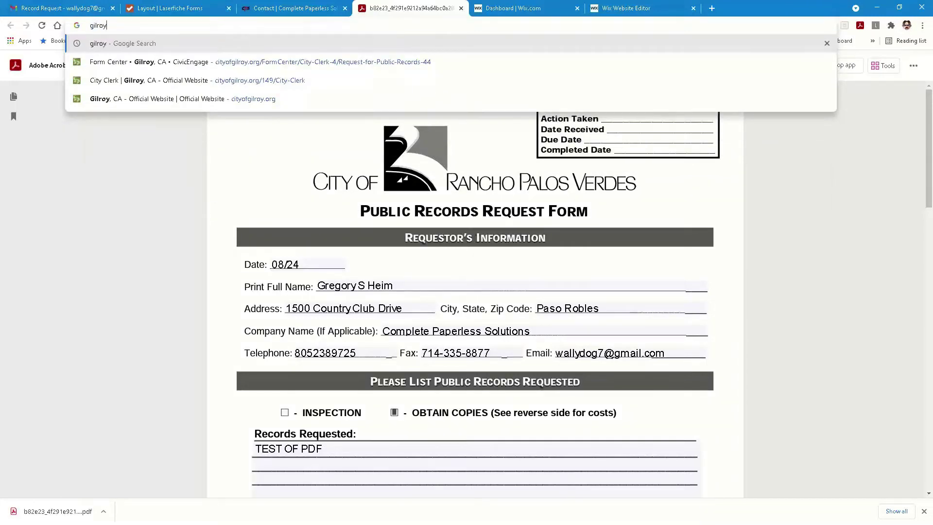
key("Return")
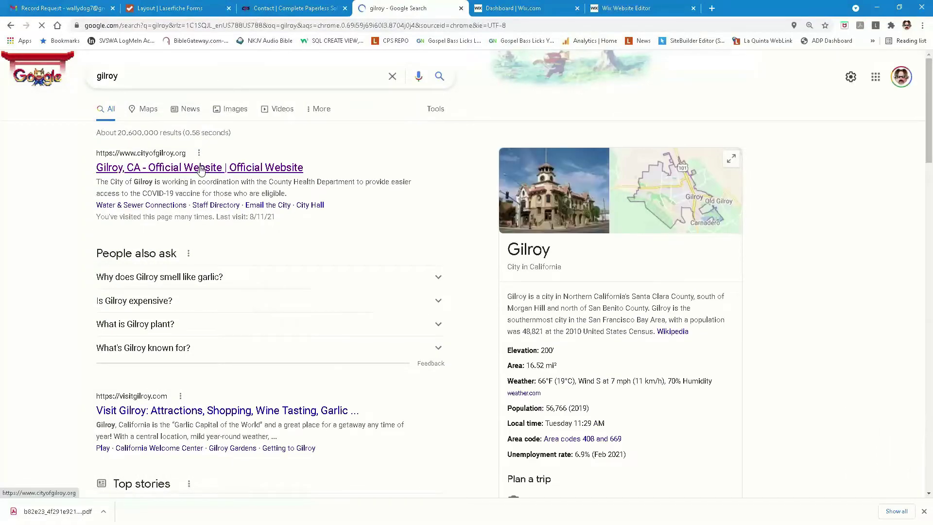
left_click(235, 171)
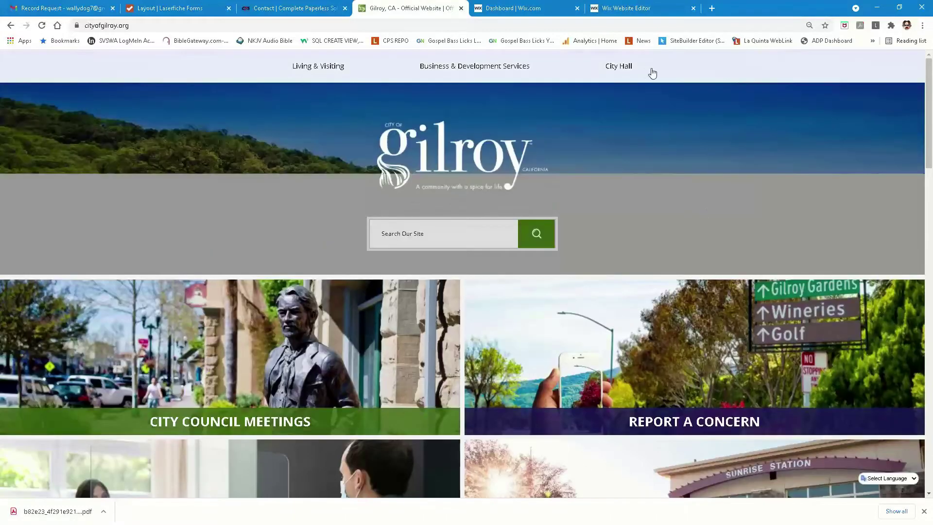
Go to the City Clerk page and open Gilroy's Public Records Portal
mouse_move(625, 74)
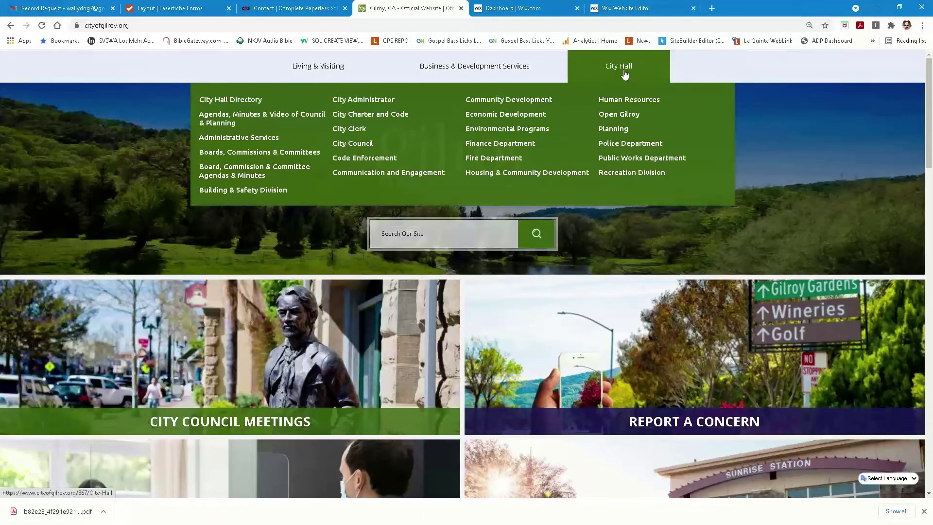
left_click(343, 128)
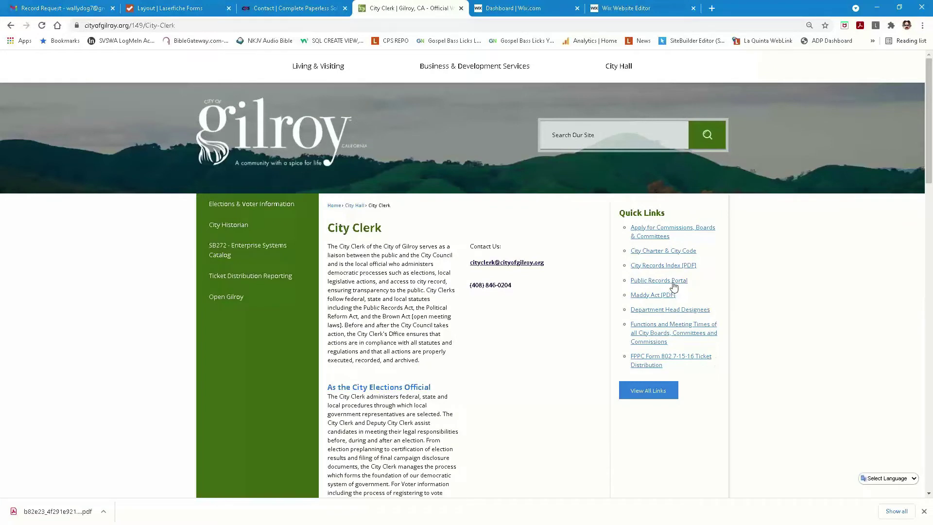
left_click(673, 283)
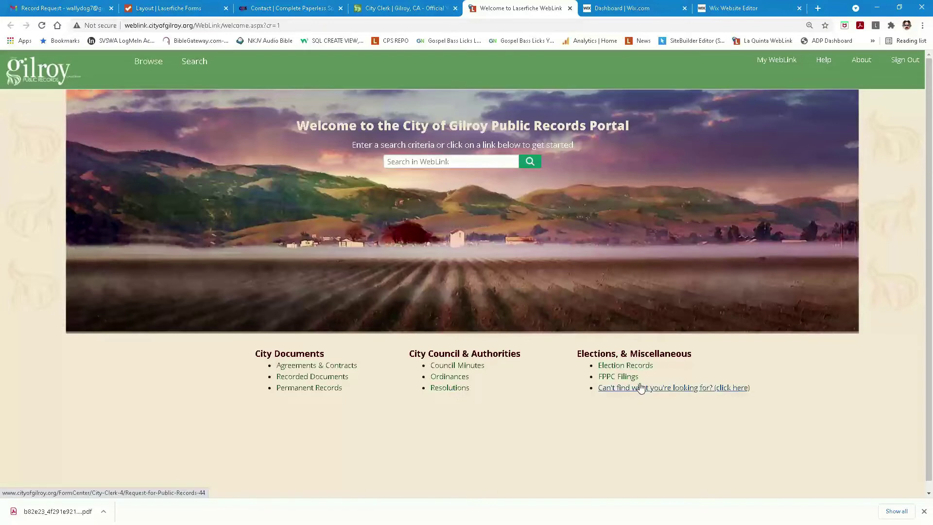
Autofill the request form's requester name, address, e-mail and phone, then close the Form Center window
left_click(701, 391)
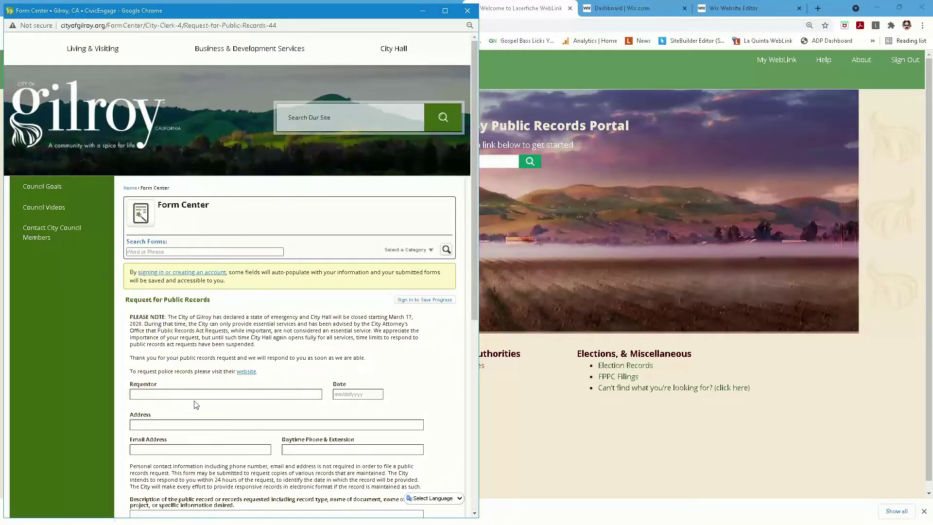
scroll(196, 404, "down", 3)
left_click(161, 249)
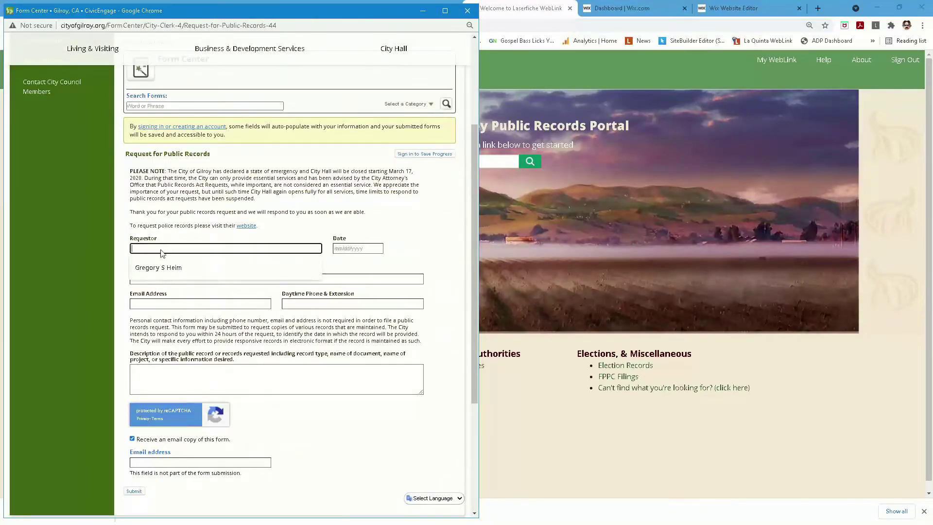
left_click(179, 268)
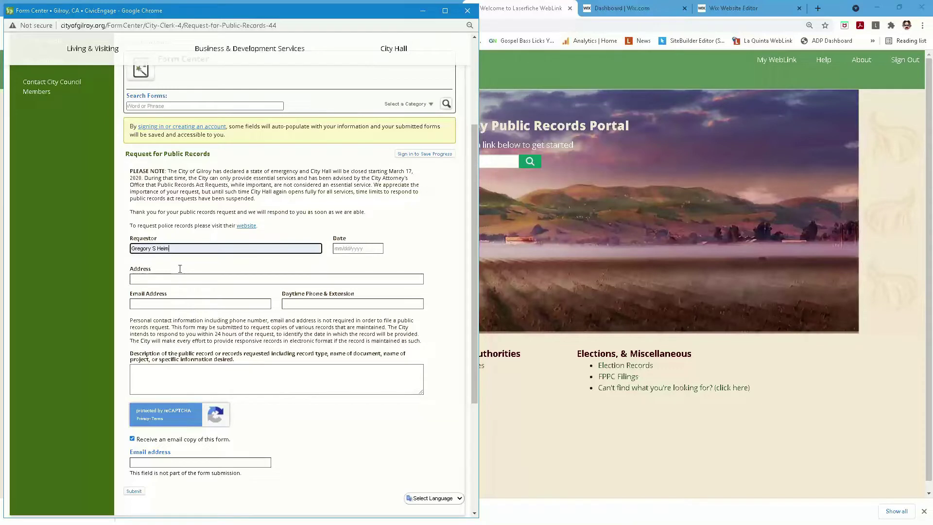
left_click(180, 279)
left_click(183, 302)
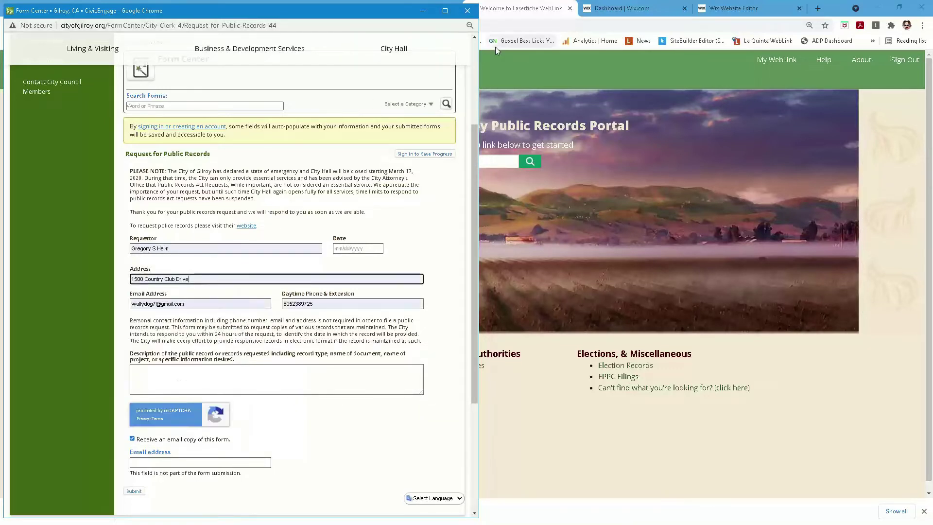
left_click(468, 11)
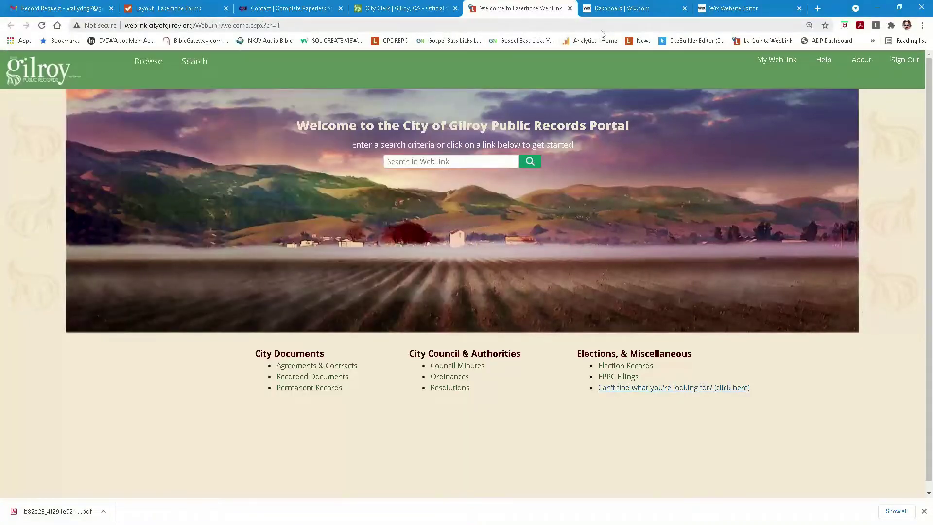
Autofill the CPS contact form with saved requester details and set Company to Complete Paperless Solutions
left_click(254, 12)
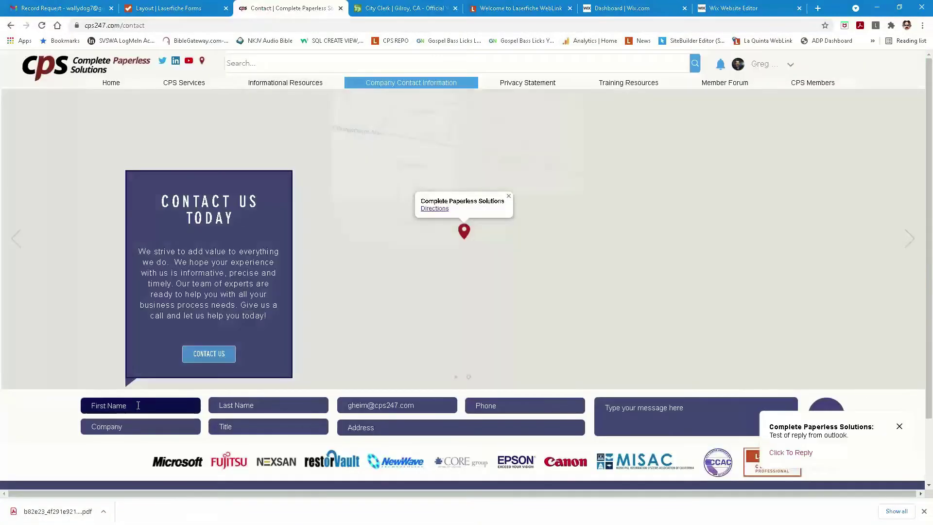
left_click(142, 405)
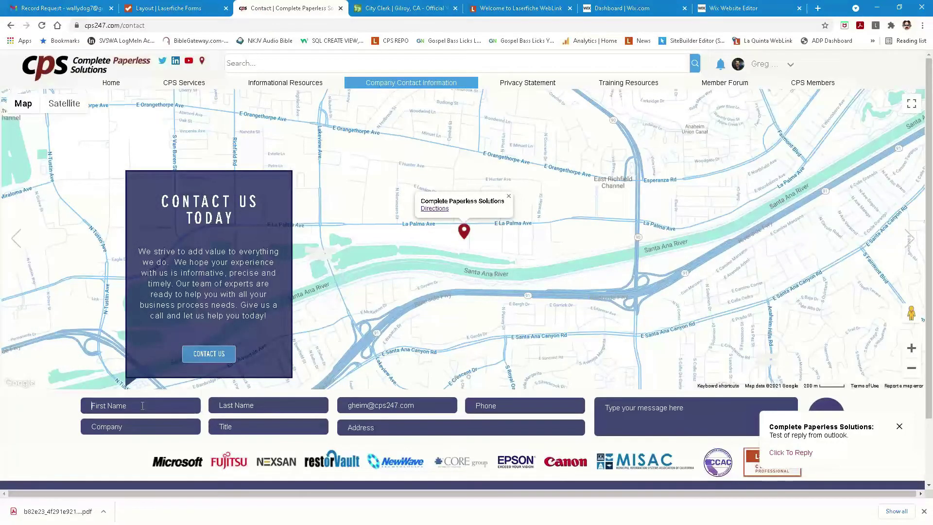
left_click(111, 267)
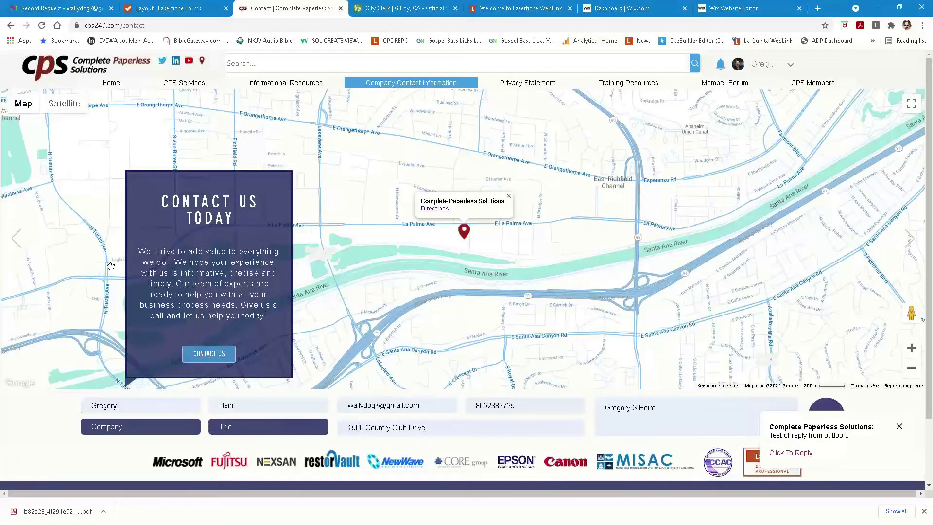
left_click(147, 424)
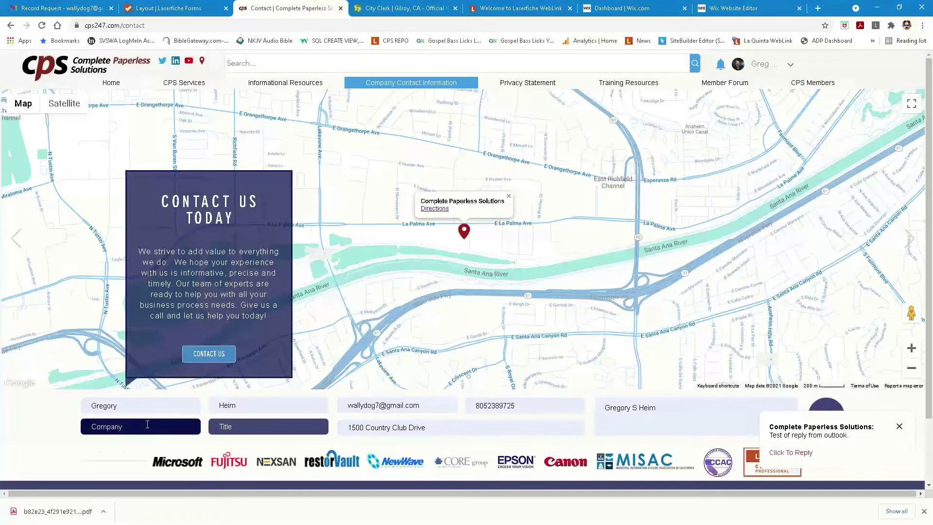
left_click(154, 451)
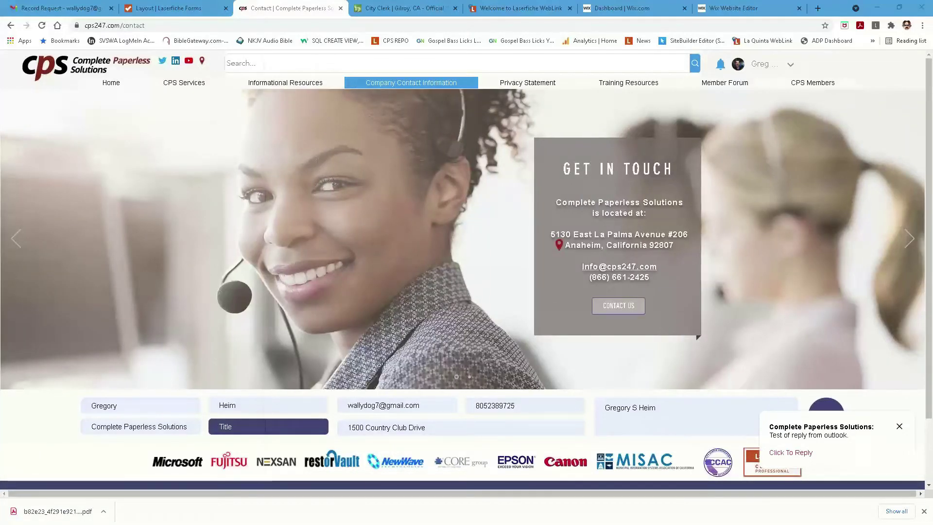
key("alt+Tab")
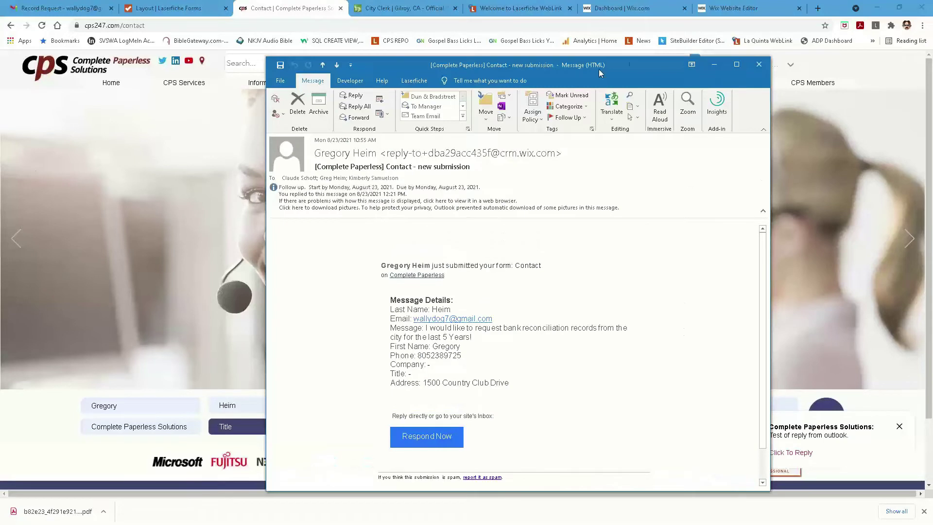
Reposition the submission email, check its First Name and Phone lines, then close it
left_click_drag(631, 65, 569, 50)
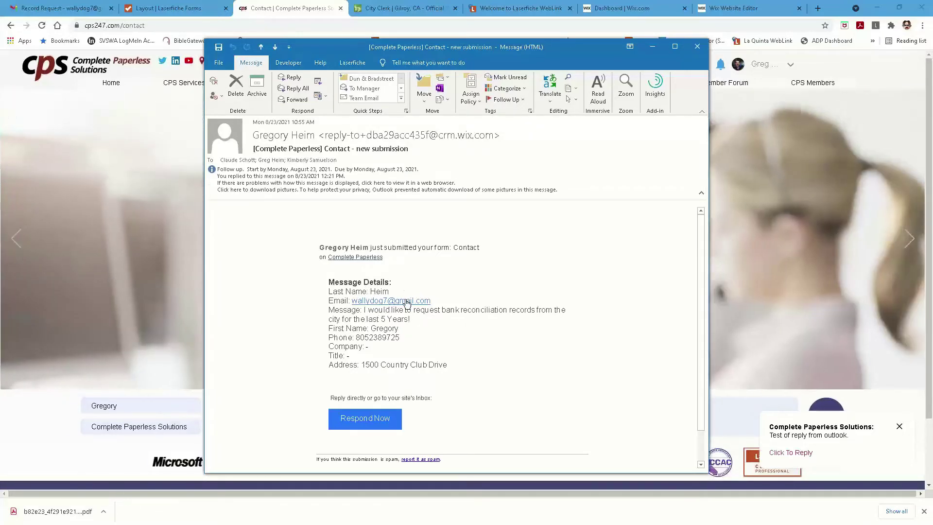
left_click_drag(375, 330, 424, 338)
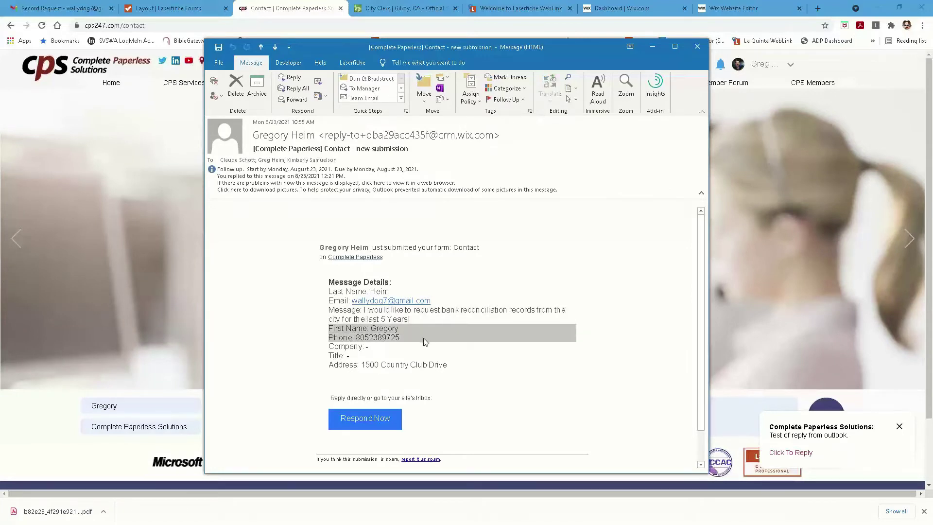
left_click(539, 369)
scroll(462, 365, "down", 1)
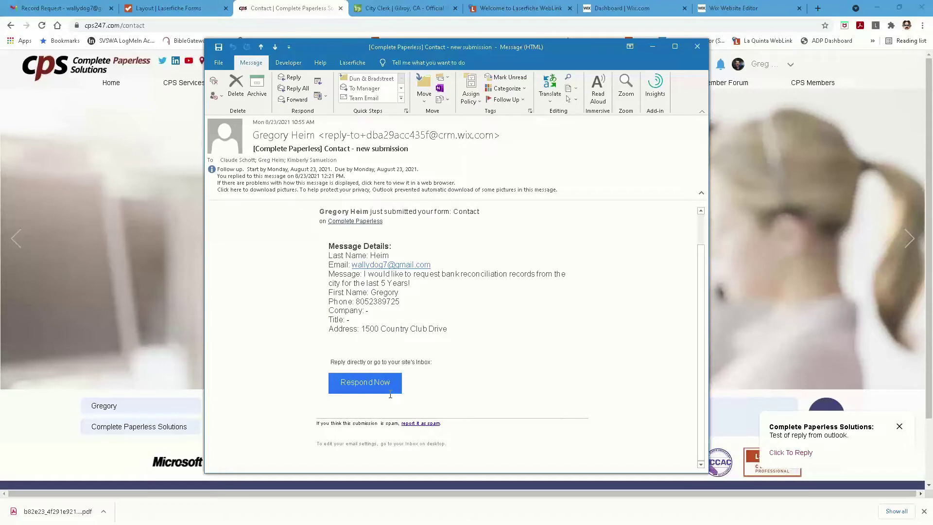
left_click(696, 47)
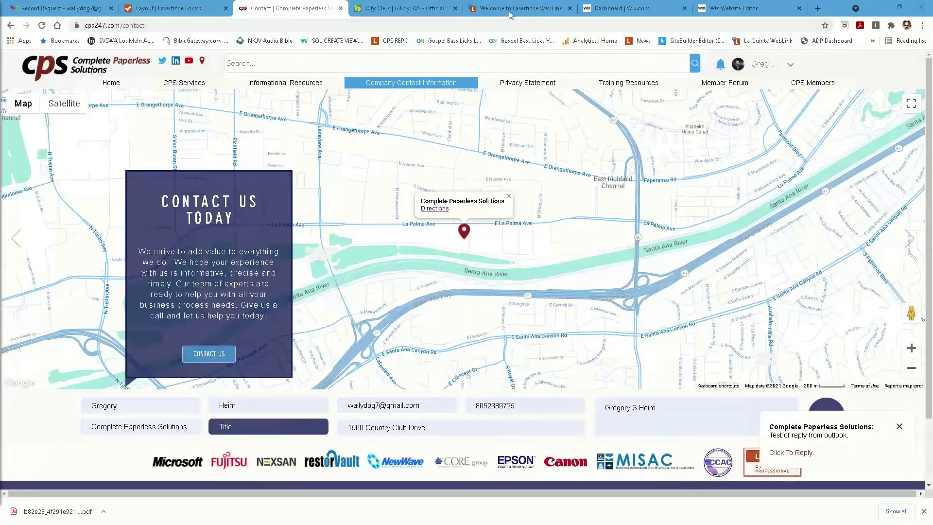
Go to the Wix dashboard via 'wix' in the address bar and launch the Complete Paperless site editor
left_click(436, 9)
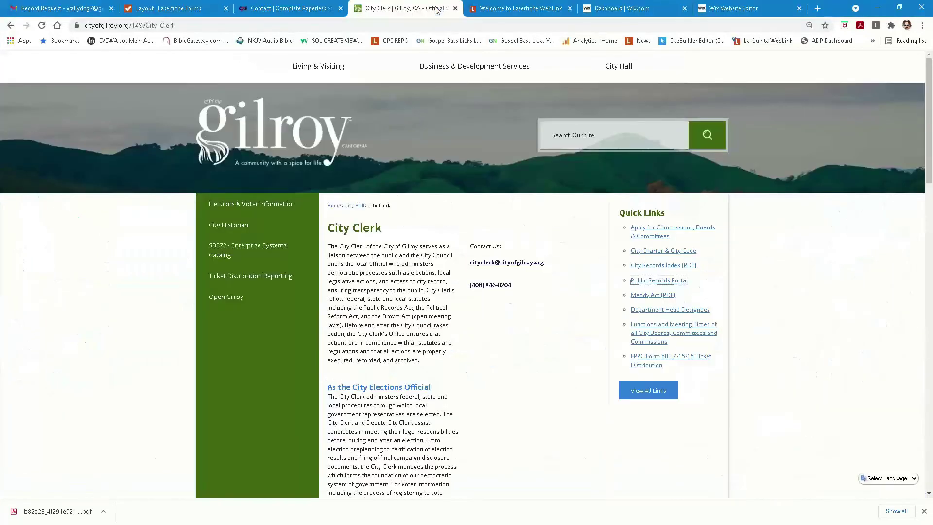
left_click(418, 27)
type("wix")
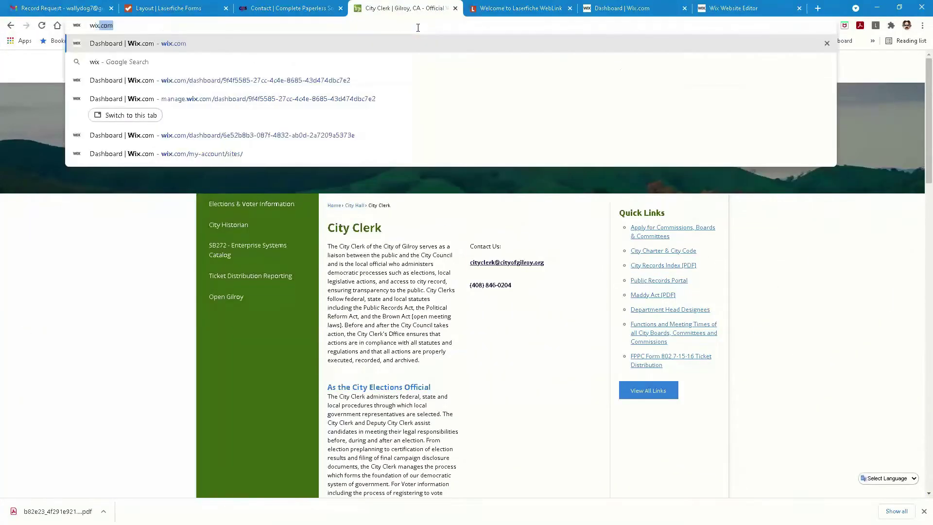
key("Return")
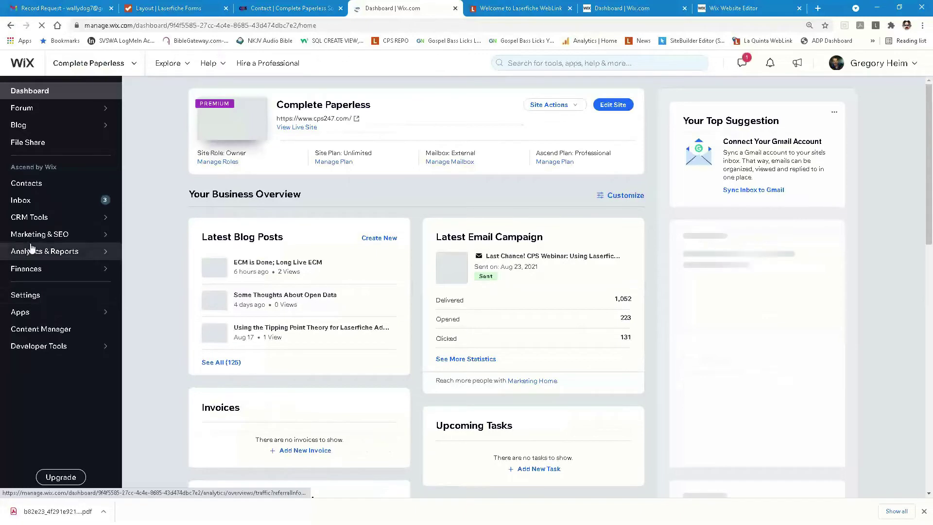
left_click(603, 104)
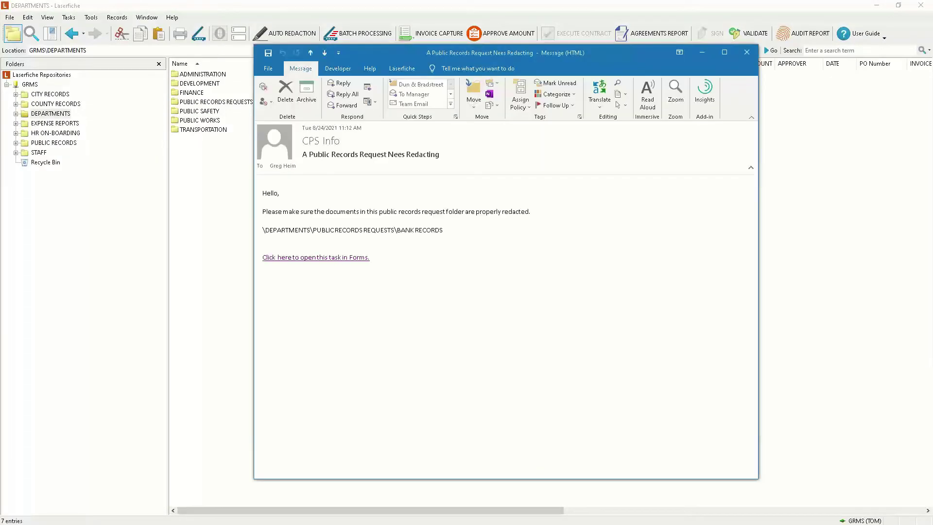
Close the redaction, New Public Records Request and assignment emails, then bring up the contact-form submission
left_click(747, 52)
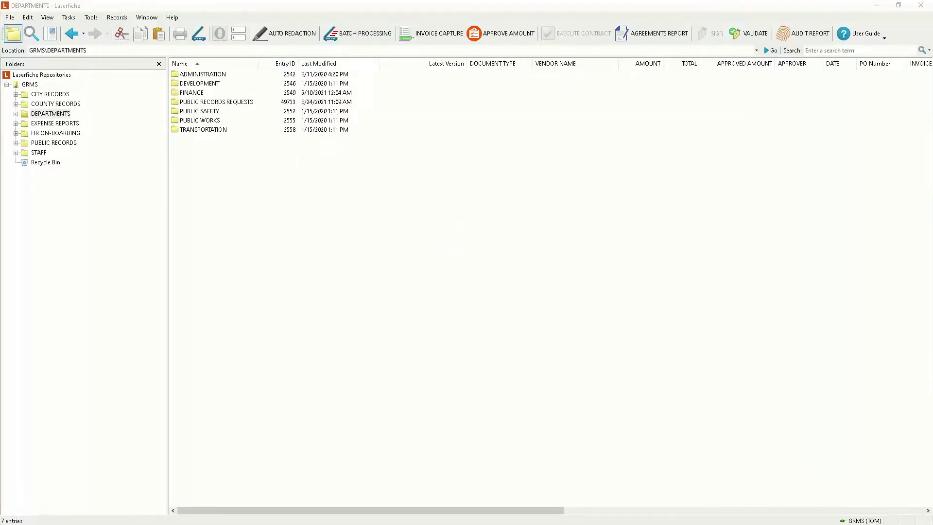
key("alt+Tab")
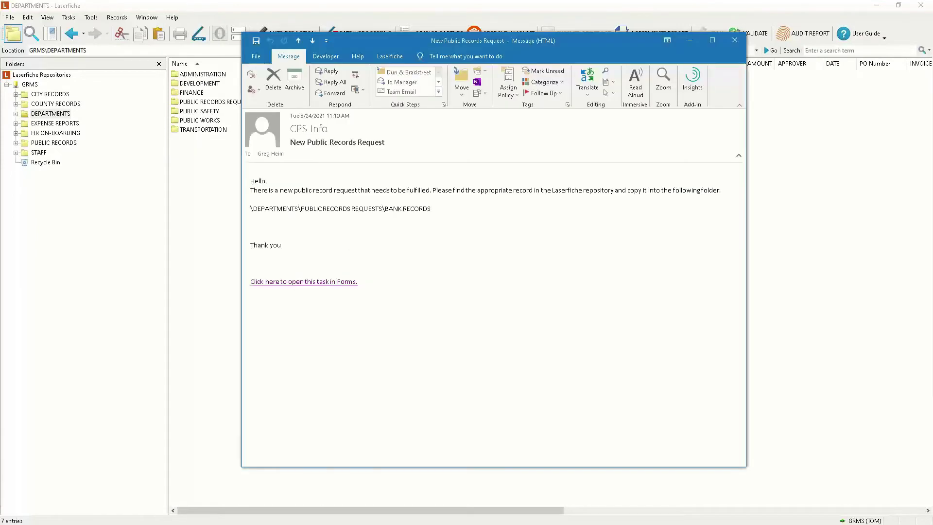
left_click(732, 40)
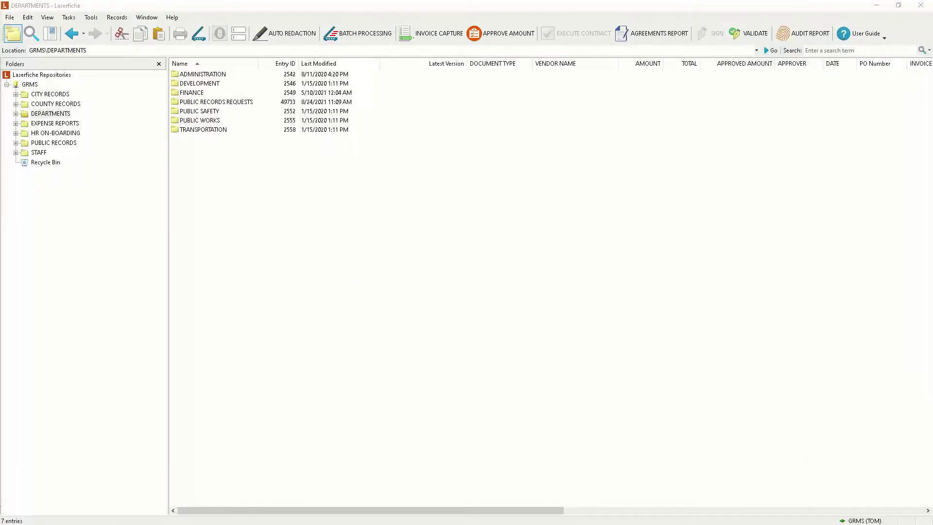
key("alt+Tab")
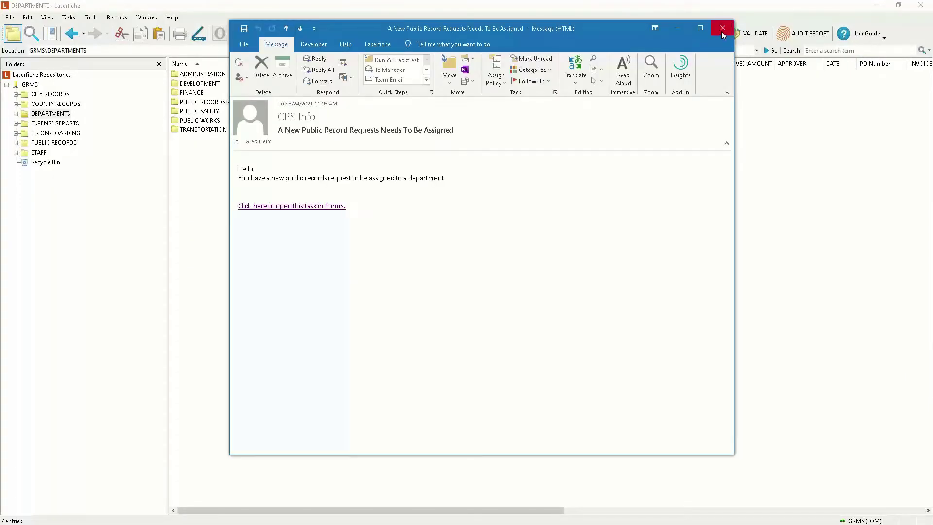
left_click(722, 28)
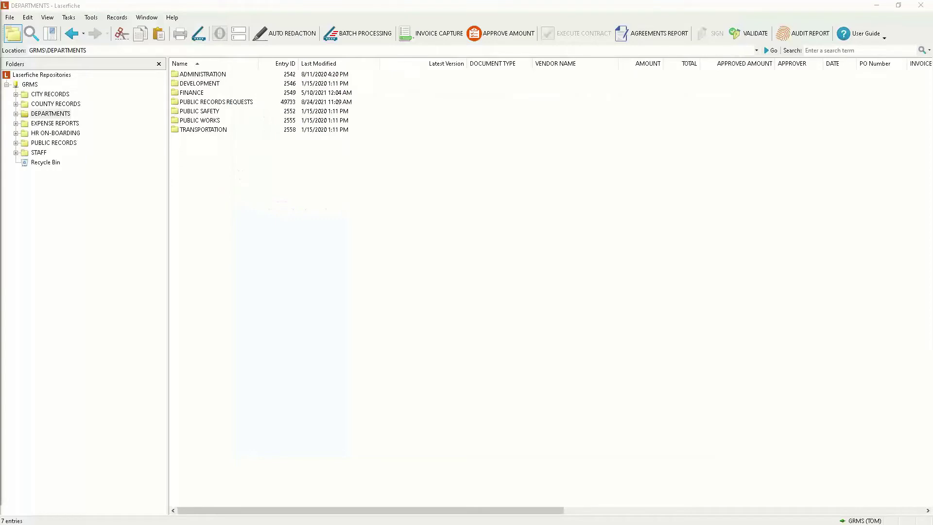
key("alt+Tab")
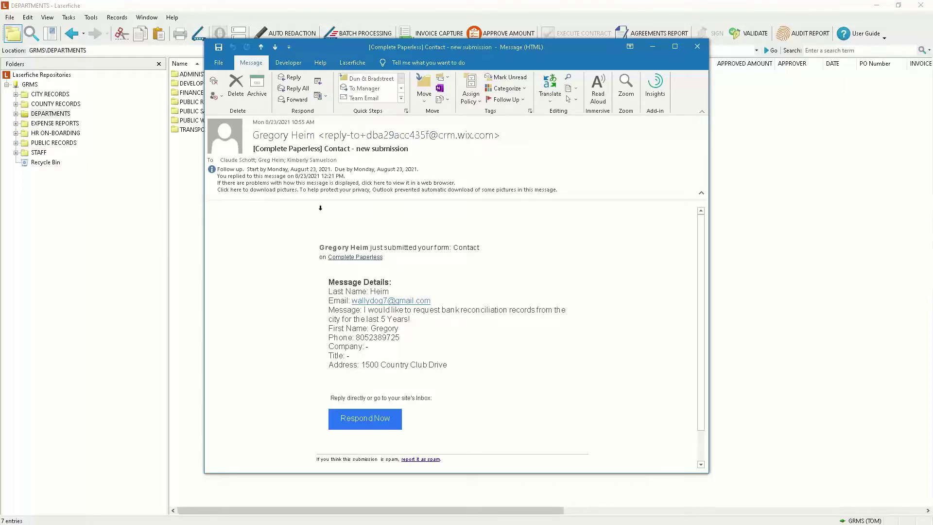
Save the contact-form submission email to Laserfiche from the message's Laserfiche ribbon tab
left_click(358, 65)
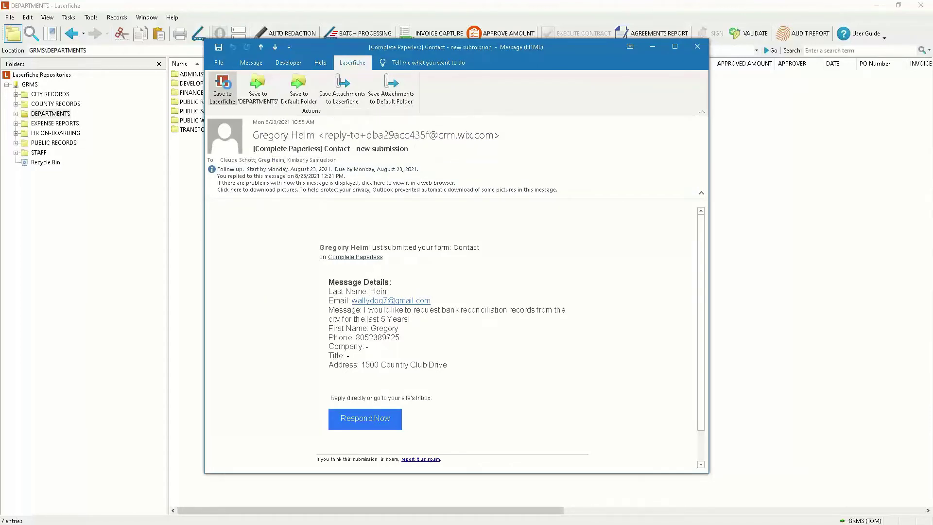
left_click(228, 89)
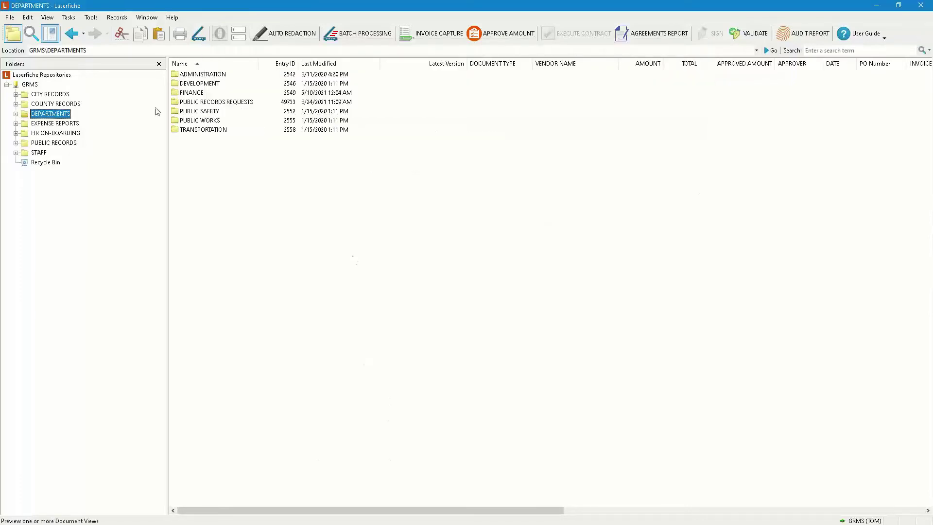
Open the PUBLIC RECORDS REQUESTS folder and select its BANK RECORDS subfolder
left_click(208, 102)
double_click(208, 102)
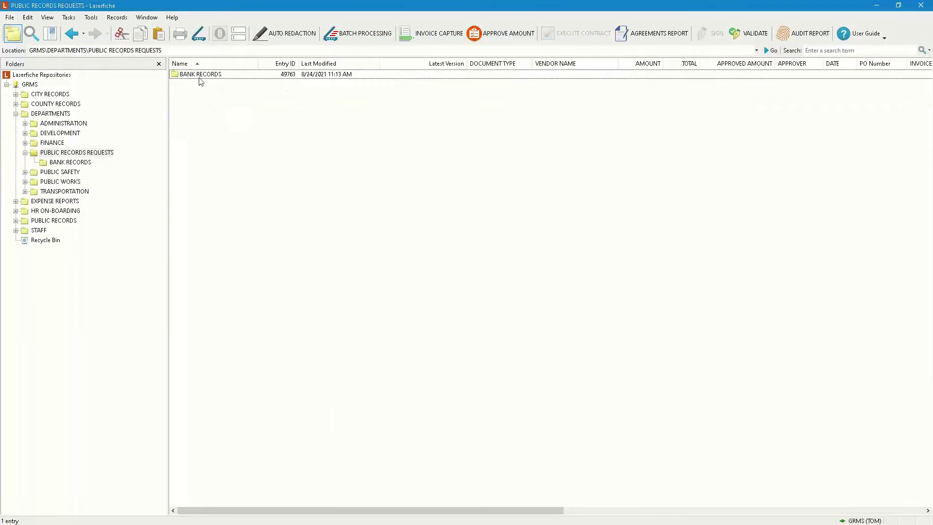
left_click(199, 76)
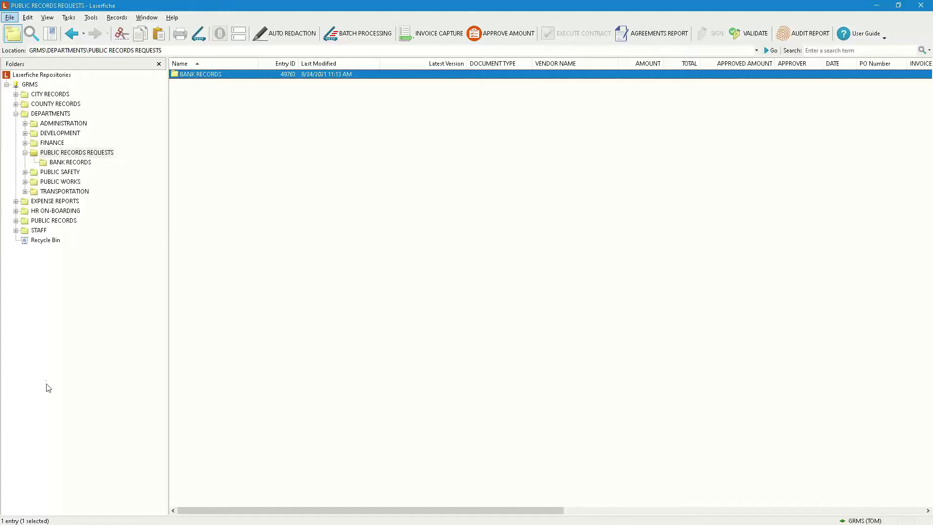
Collapse PUBLIC RECORDS REQUESTS and DEPARTMENTS in the tree, then narrow the Folders pane
left_click(25, 153)
left_click(17, 114)
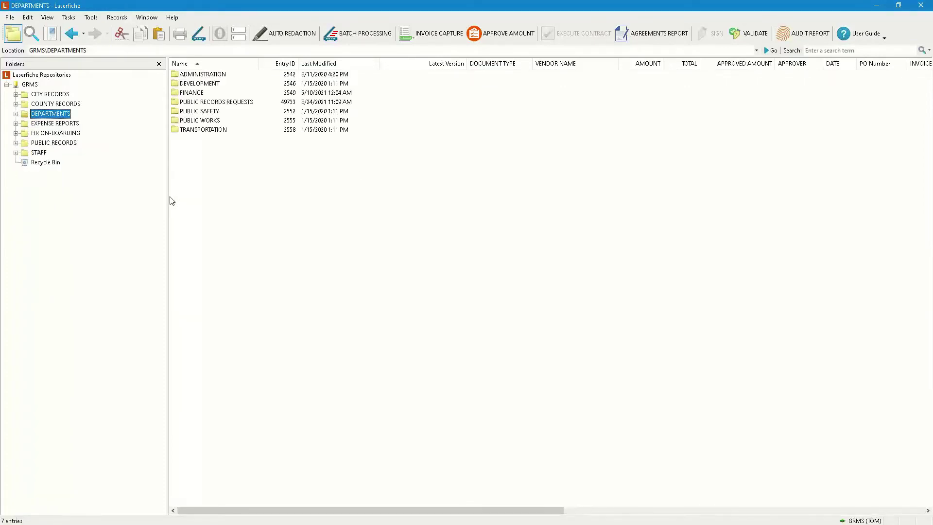
left_click_drag(168, 198, 100, 189)
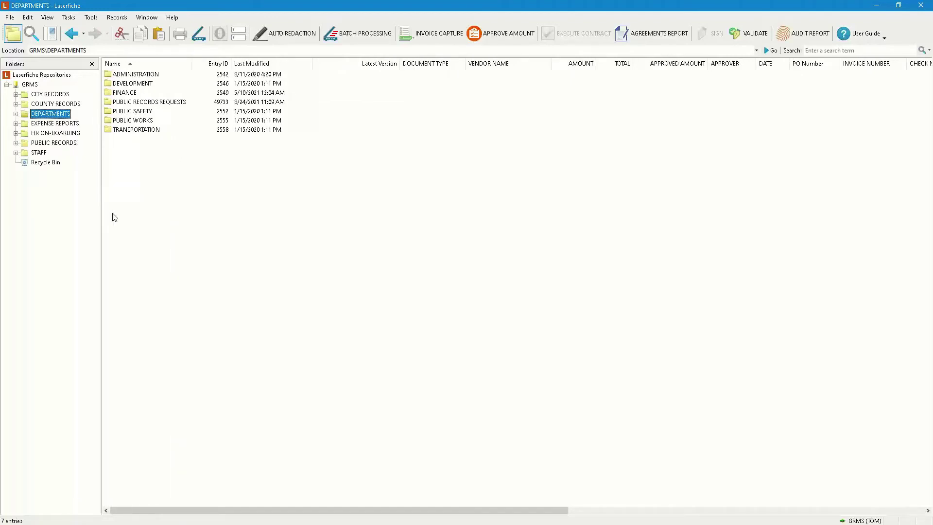
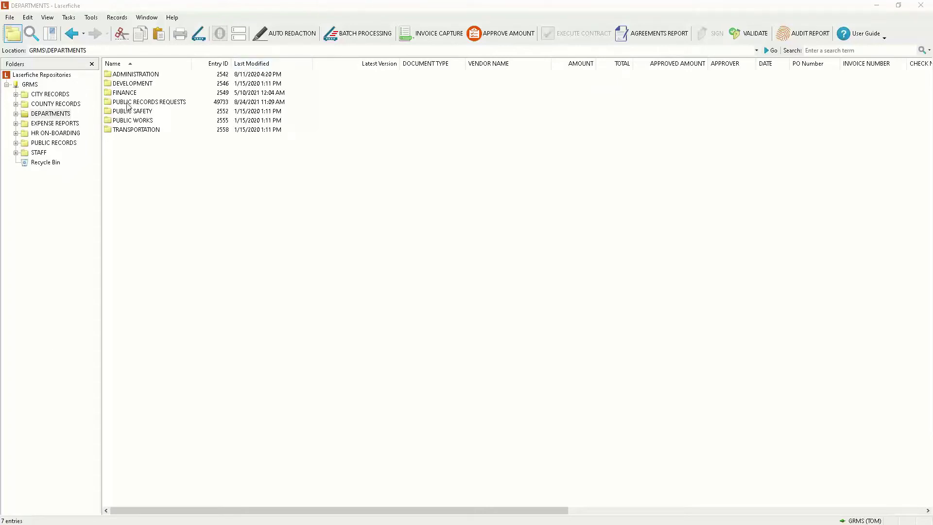
Navigate ADMINISTRATION > QUALITY ASSURANCE > PUBLIC RECORDS REQUESTS and select the newest PRA request document
double_click(129, 76)
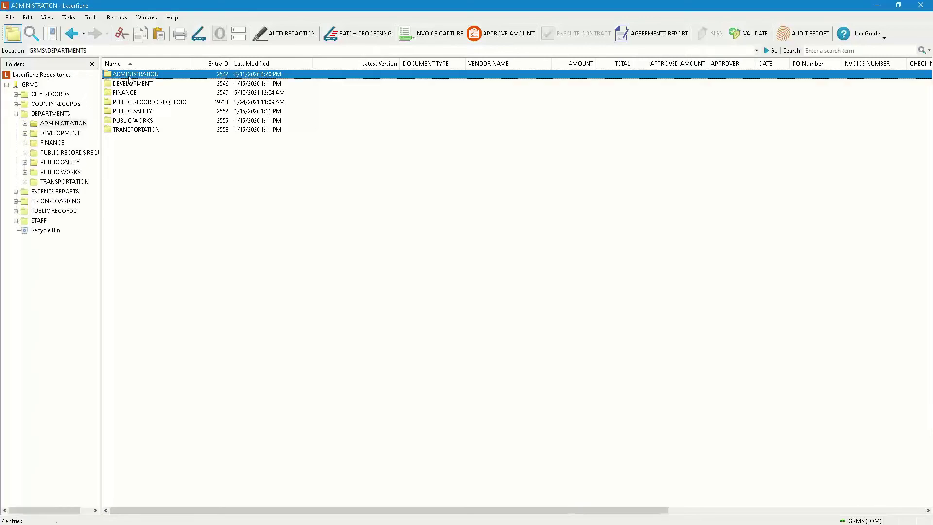
double_click(133, 76)
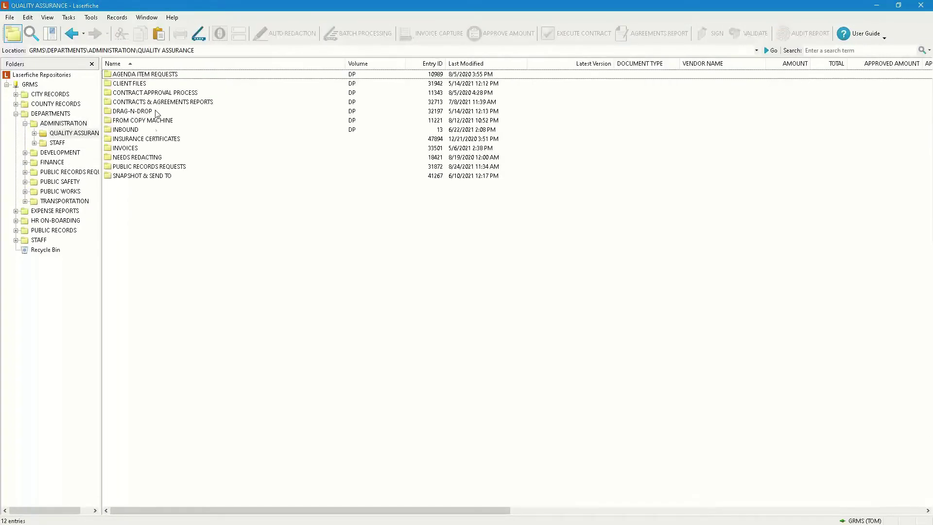
double_click(160, 168)
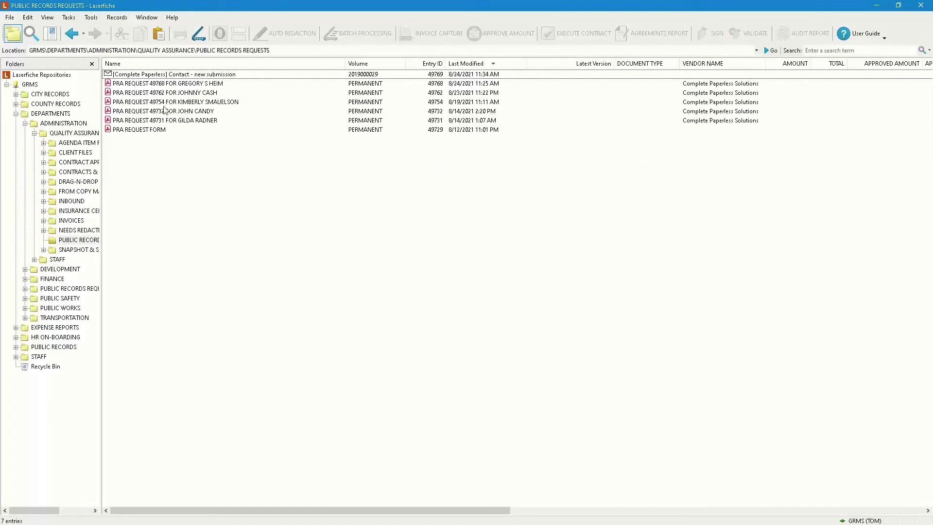
left_click(163, 85)
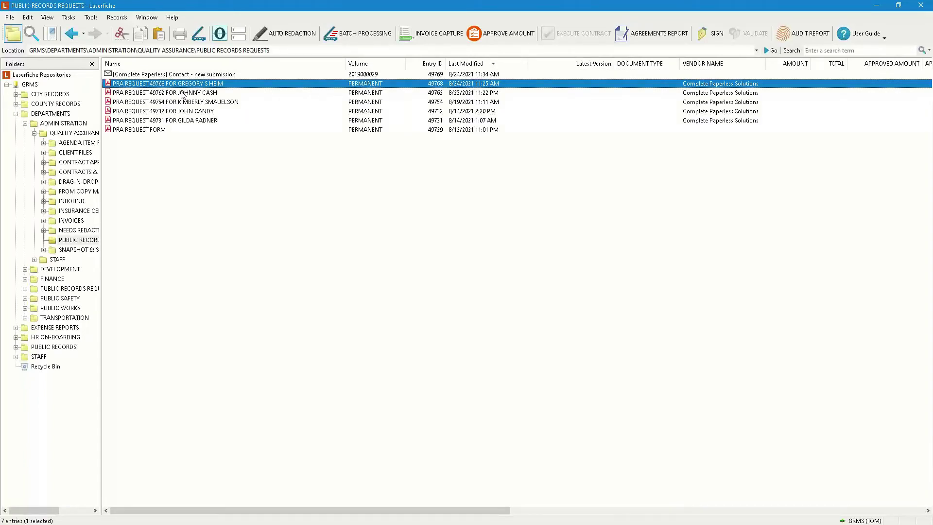
left_click(240, 41)
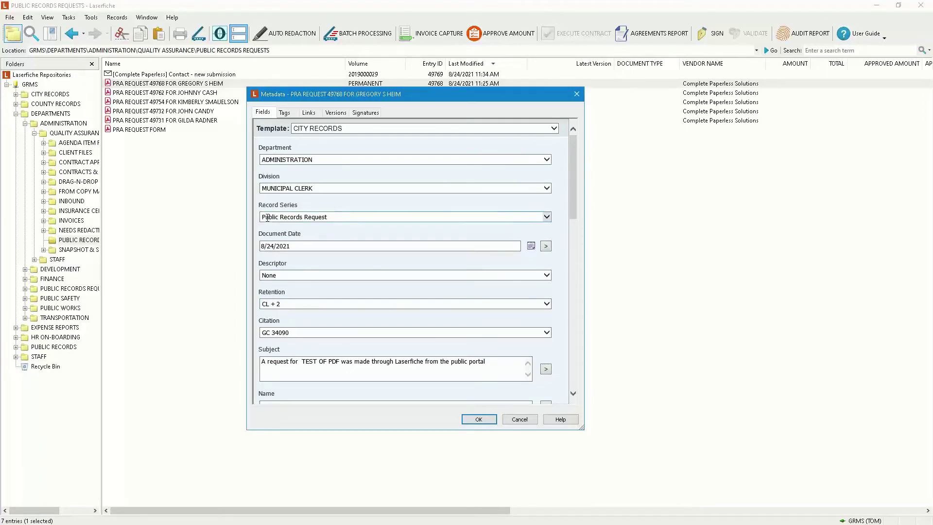
scroll(311, 291, "down", 5)
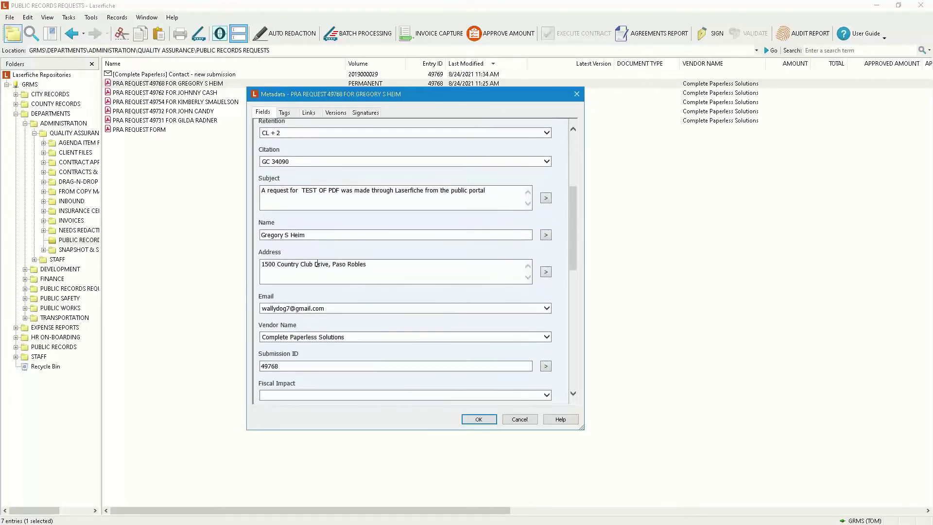
left_click_drag(305, 281, 233, 277)
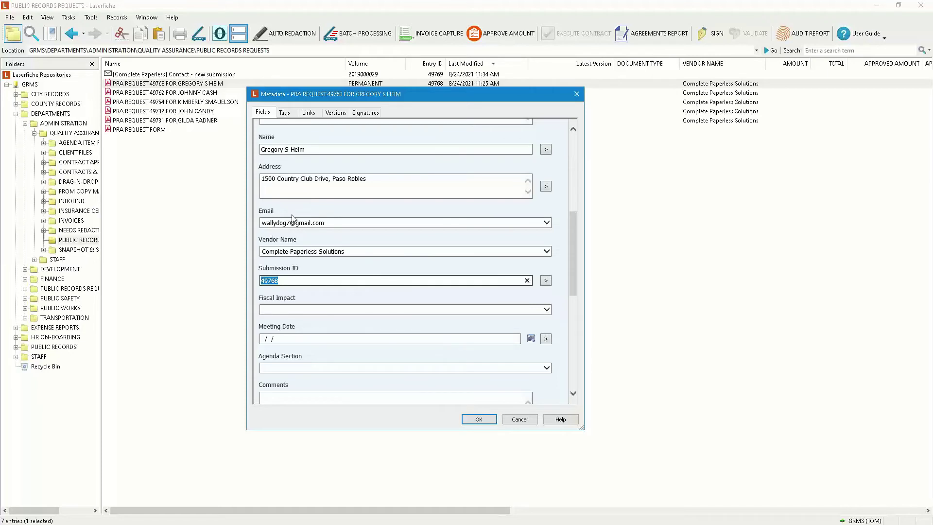
left_click(481, 418)
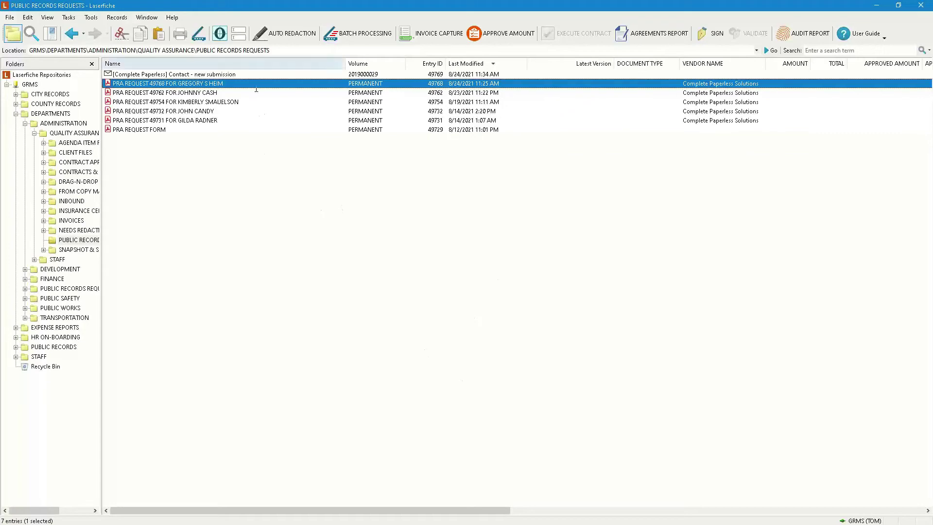
left_click(247, 34)
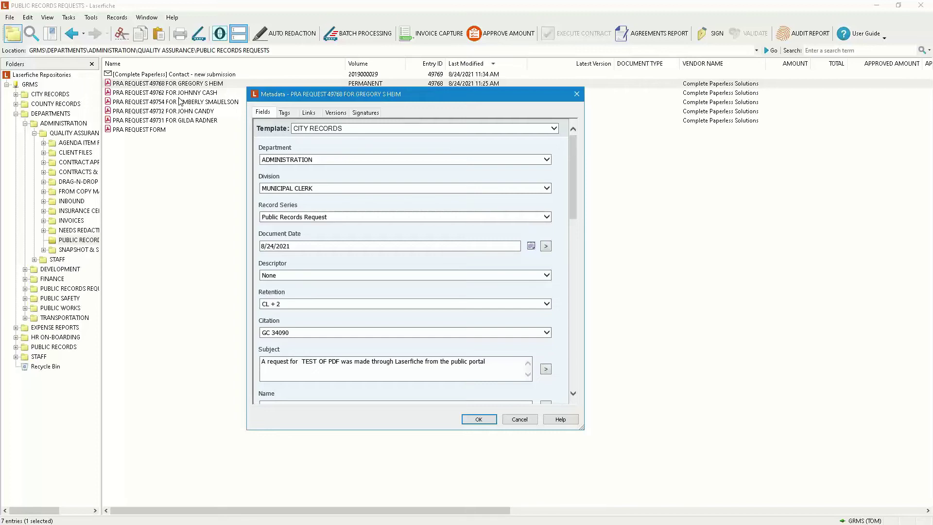
left_click(479, 420)
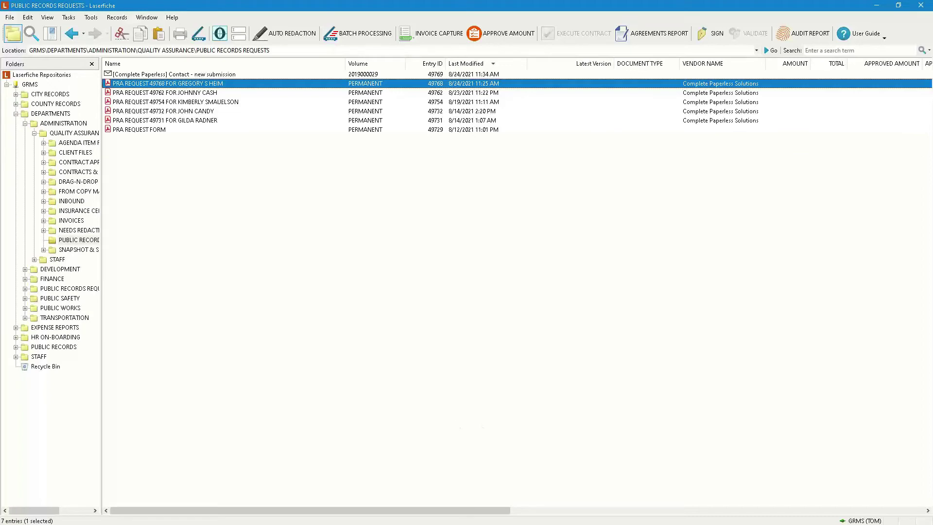
Go to the Laserfiche Forms tab in Chrome and open the Manage processes list
key("alt+Tab")
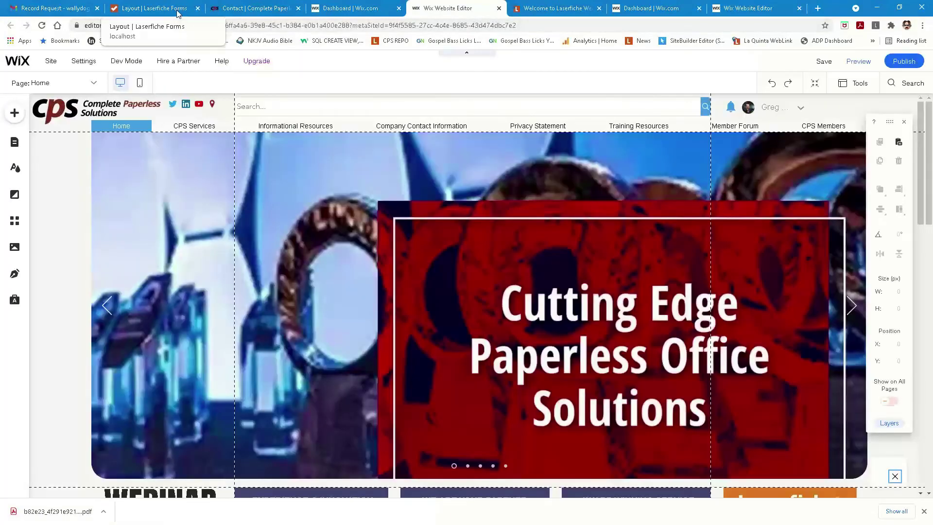
left_click(178, 14)
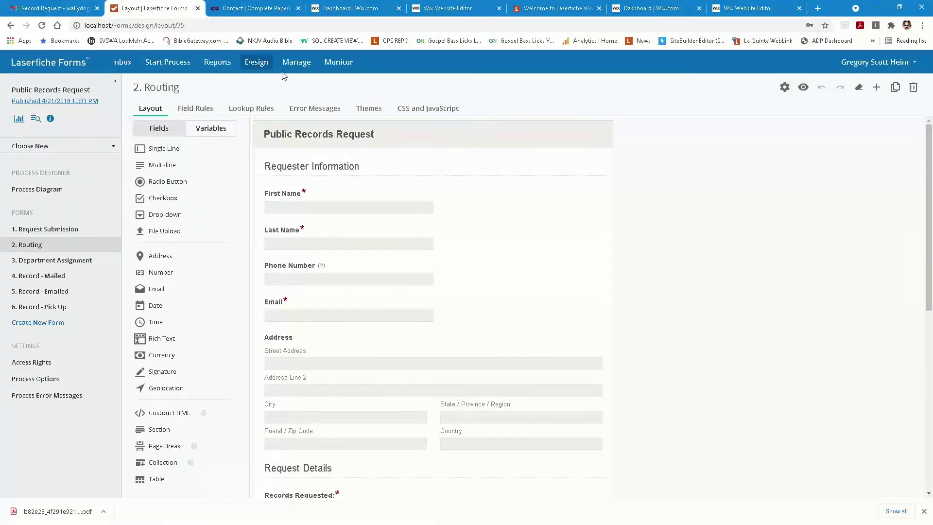
left_click(290, 64)
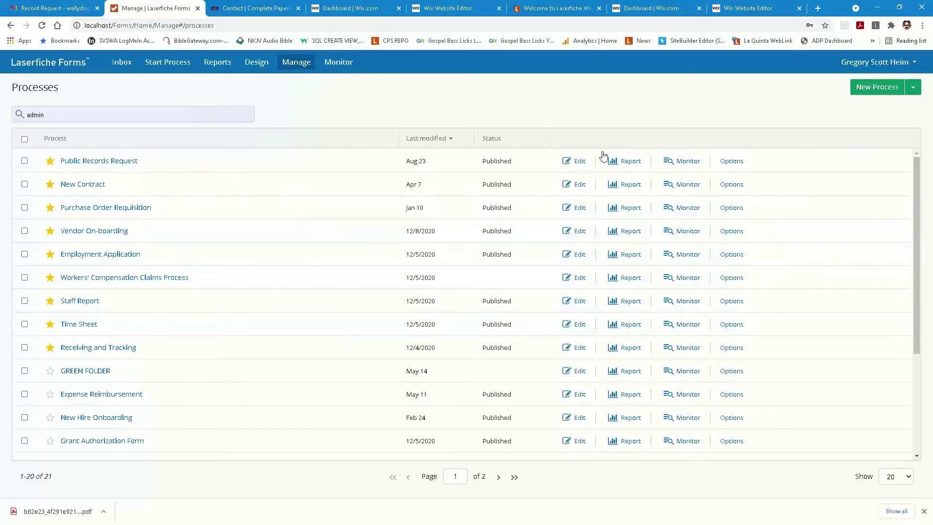
Open the Public Records Request process, then select its Start event and Department Assignment by Clerk task
left_click(77, 163)
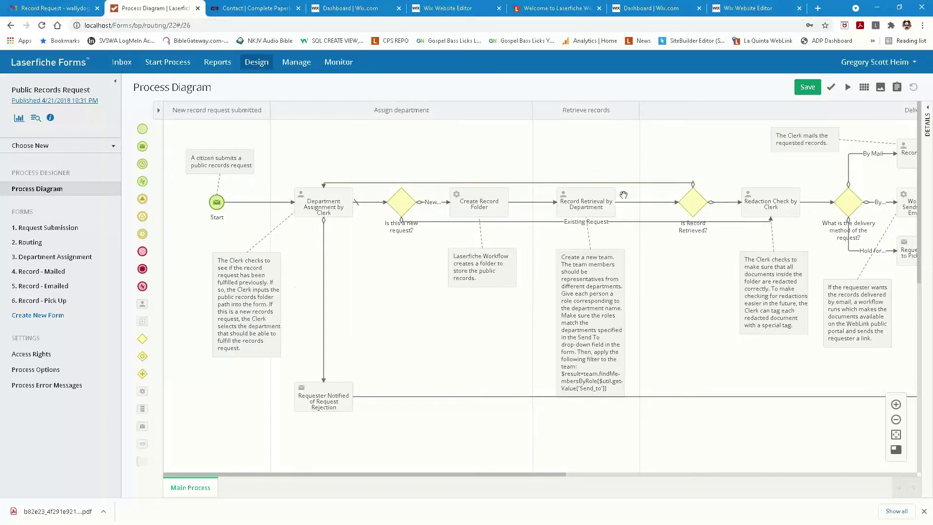
left_click(213, 204)
left_click(320, 207)
Review the Department Assignment by Clerk task's properties and the users it is assigned to
double_click(309, 203)
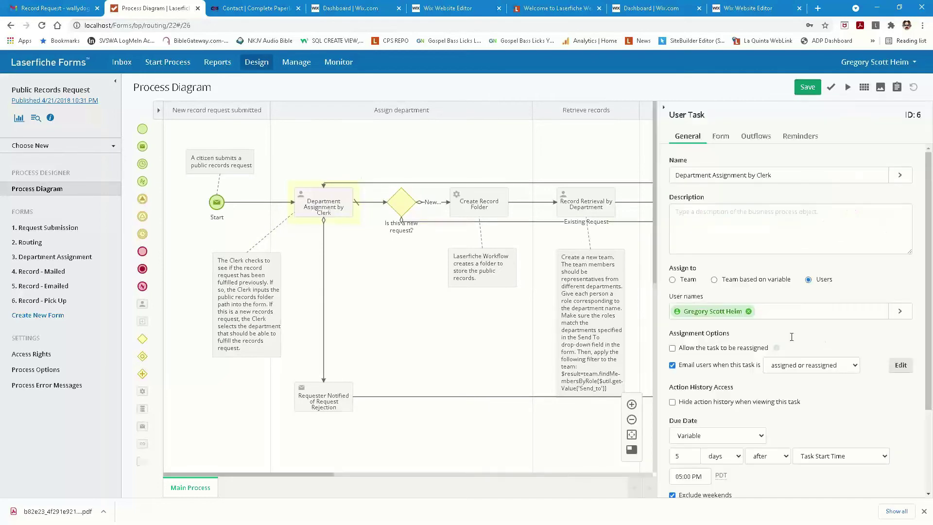
left_click(768, 306)
scroll(792, 374, "down", 2)
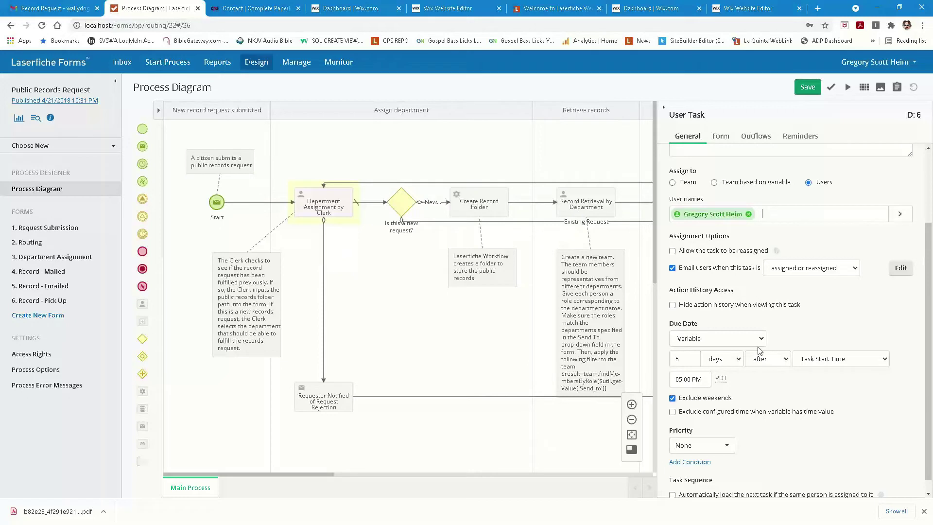
Pan the diagram and select the 'Is this a new request?' gateway to see its routing conditions
left_click_drag(611, 154, 417, 160)
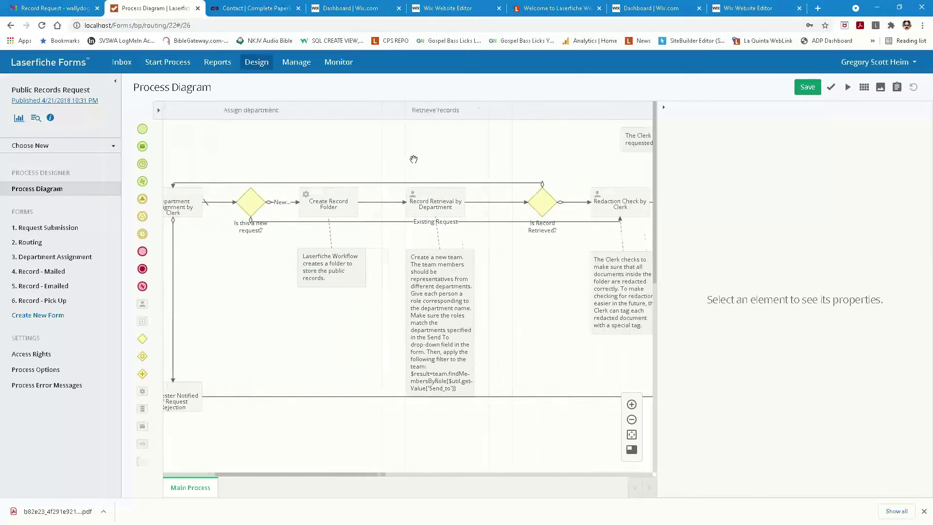
scroll(281, 154, "left", 3)
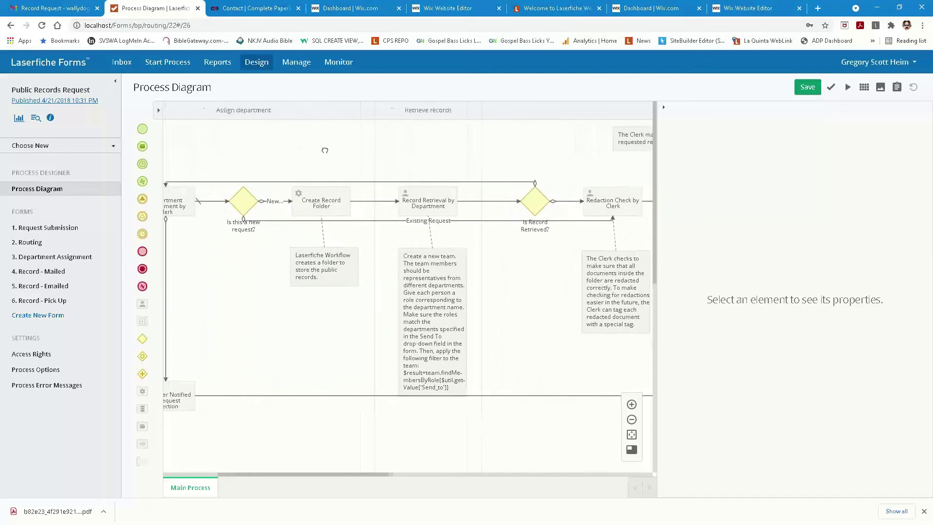
left_click(262, 206)
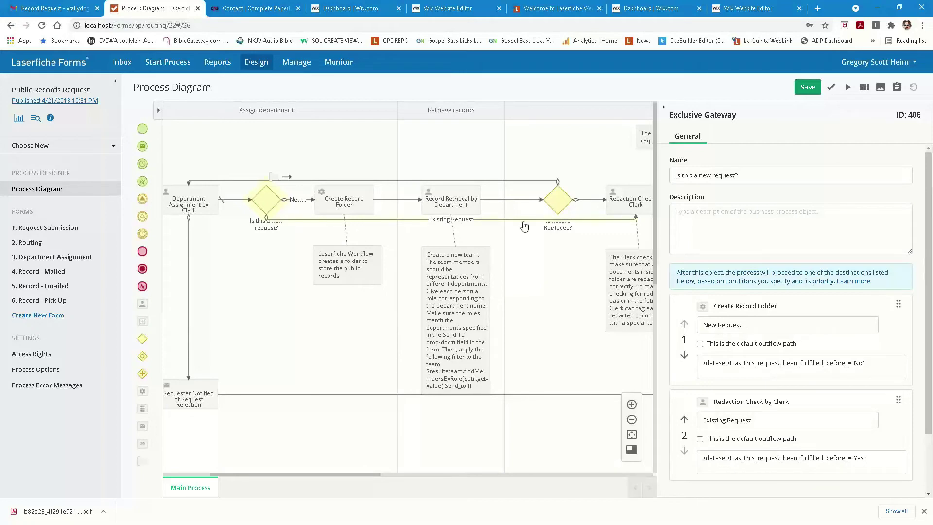
Select Create Record Folder, copy its workflow name, and switch to Workflow Designer
left_click(339, 213)
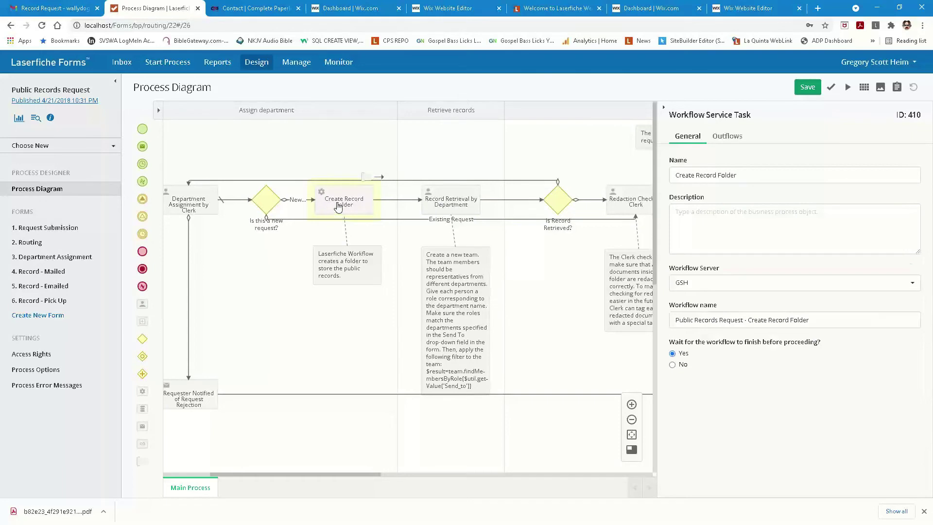
left_click_drag(835, 318, 609, 335)
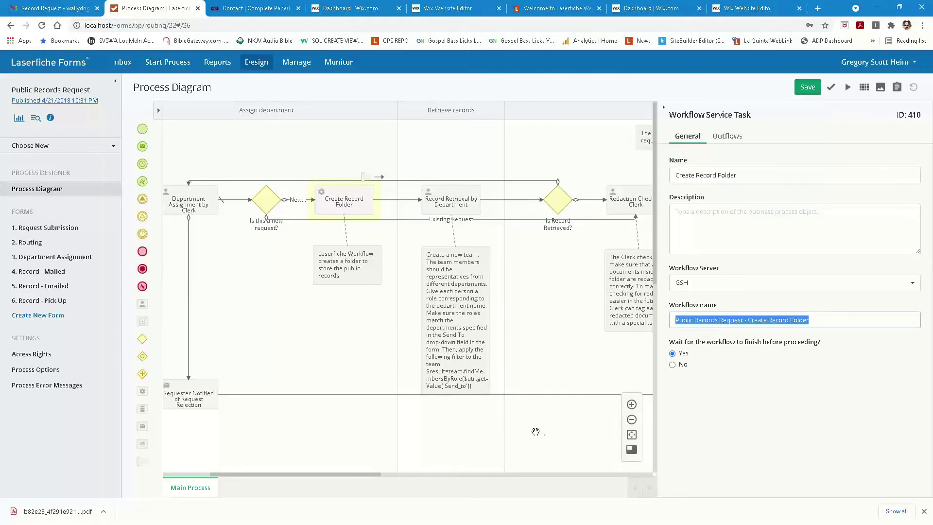
key("Down")
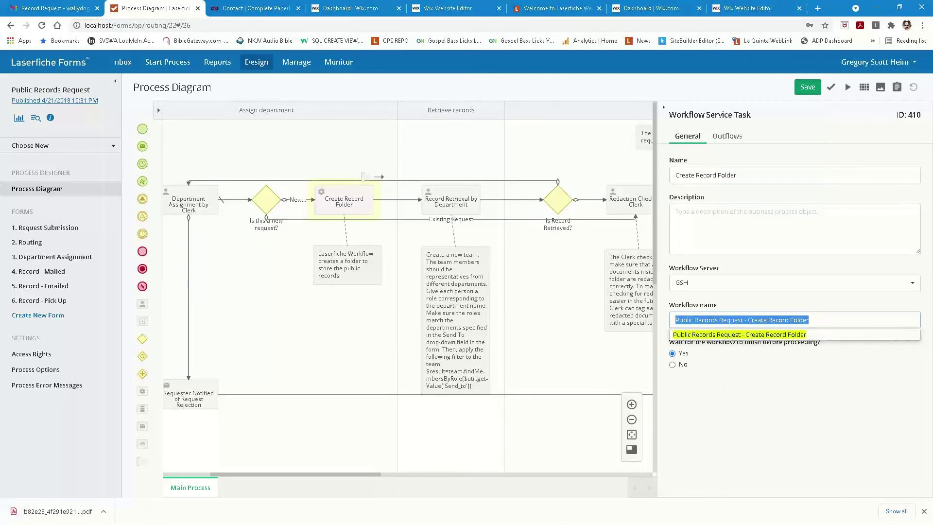
key("alt+Tab")
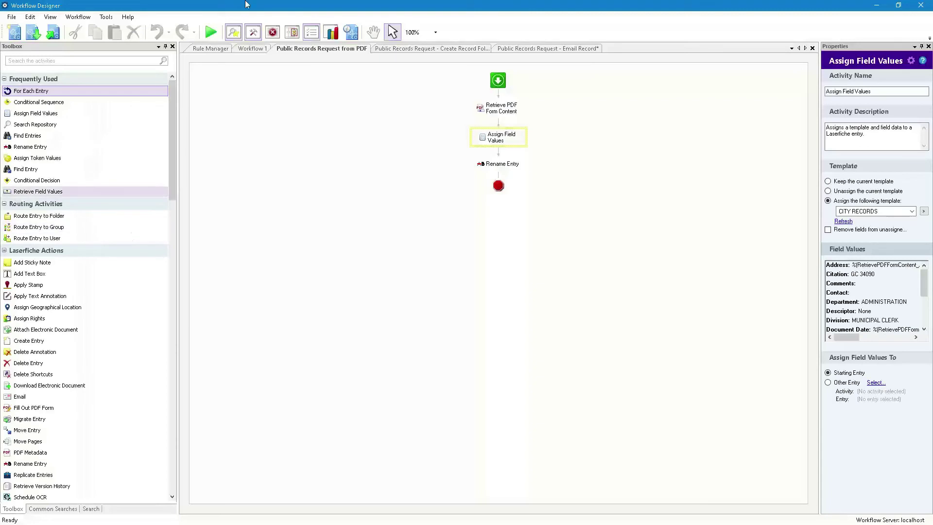
In the Create Record Folder workflow, inspect the Retrieve Business Process Variables and Create Entry activities, including the Folder_Name entry name
left_click(483, 51)
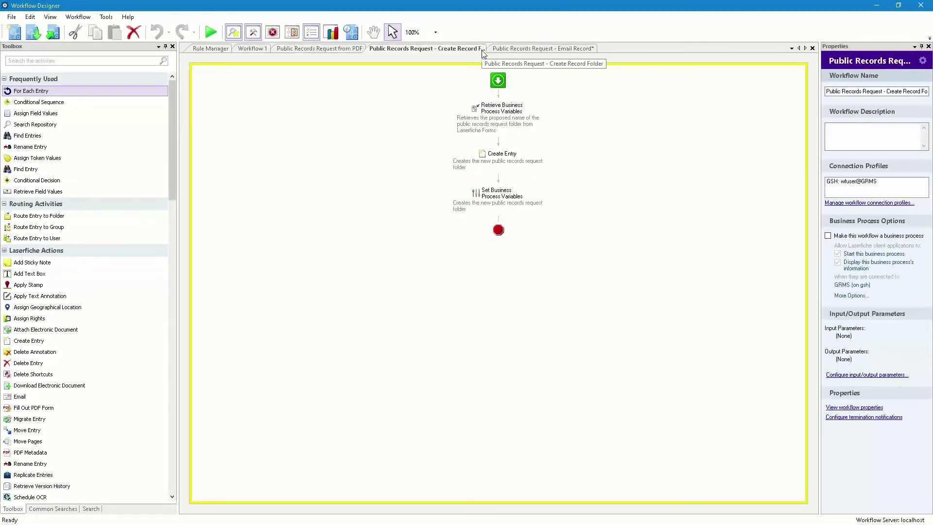
left_click(505, 110)
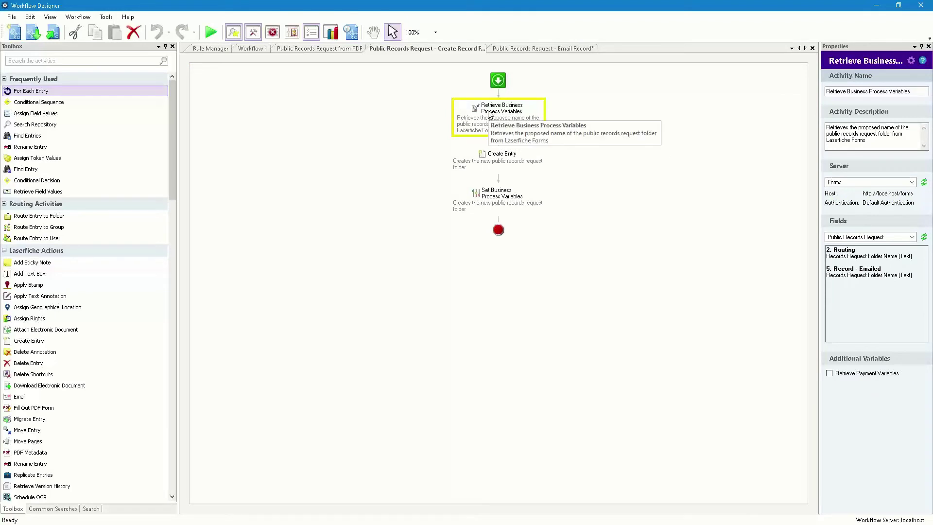
left_click(499, 160)
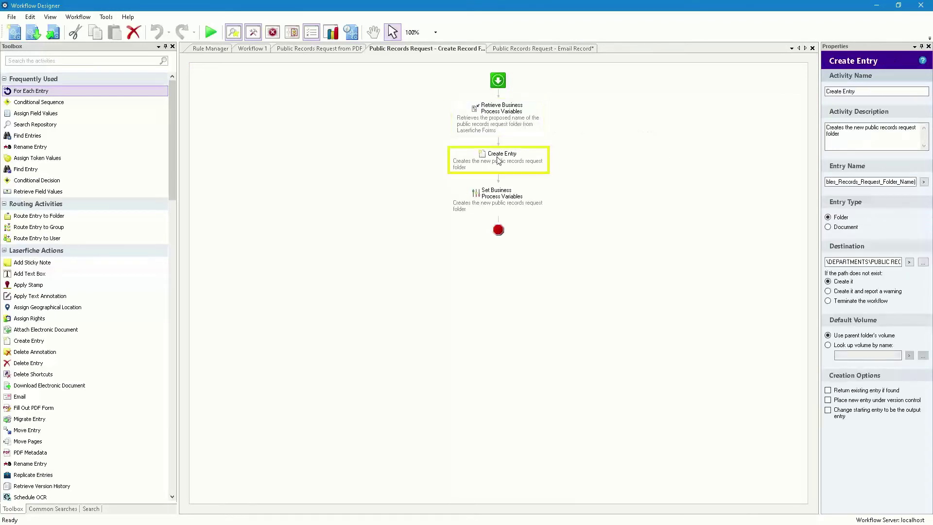
left_click_drag(832, 262, 905, 263)
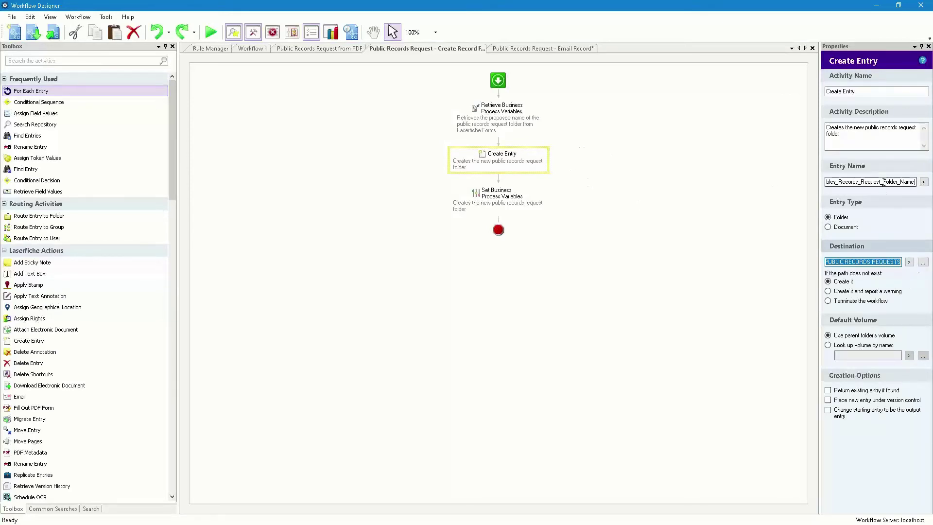
left_click(860, 182)
left_click_drag(861, 182, 922, 186)
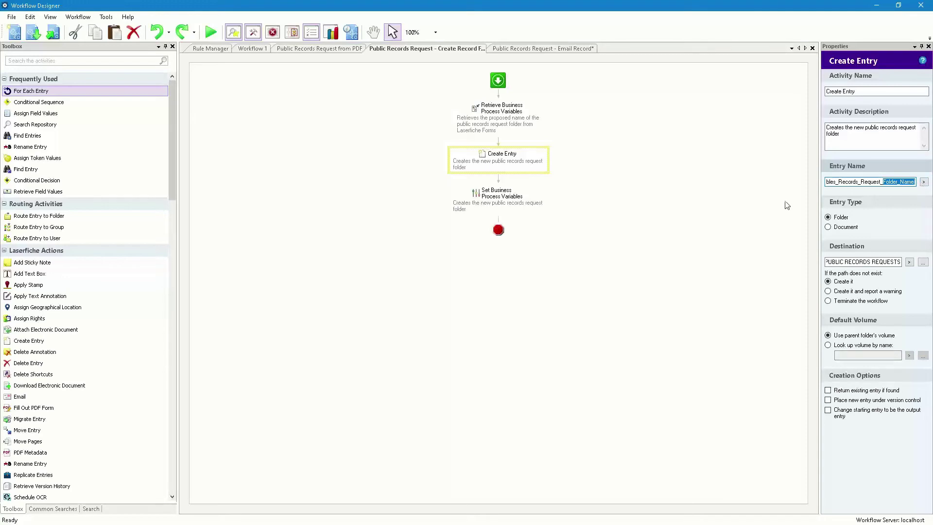
Check the Set Business Process Variables field list, then return to the Forms process diagram
left_click(512, 206)
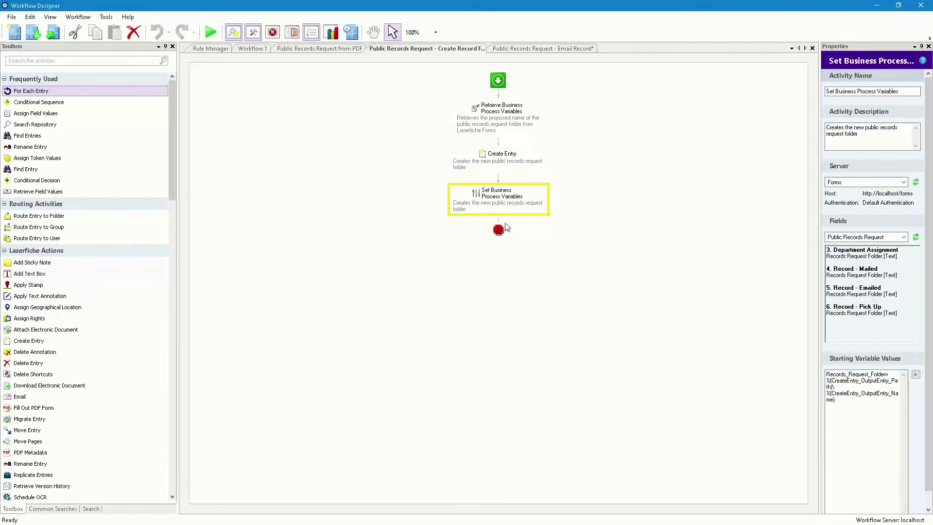
double_click(879, 311)
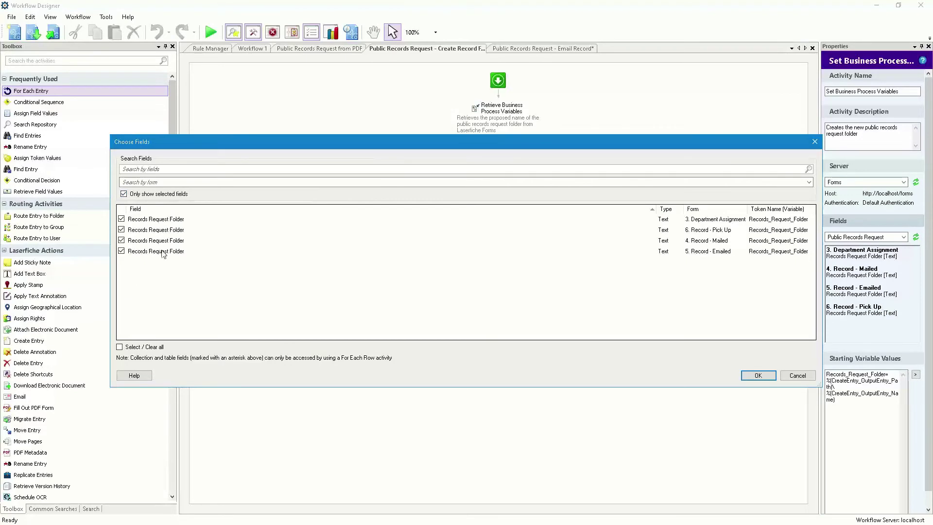
left_click(758, 376)
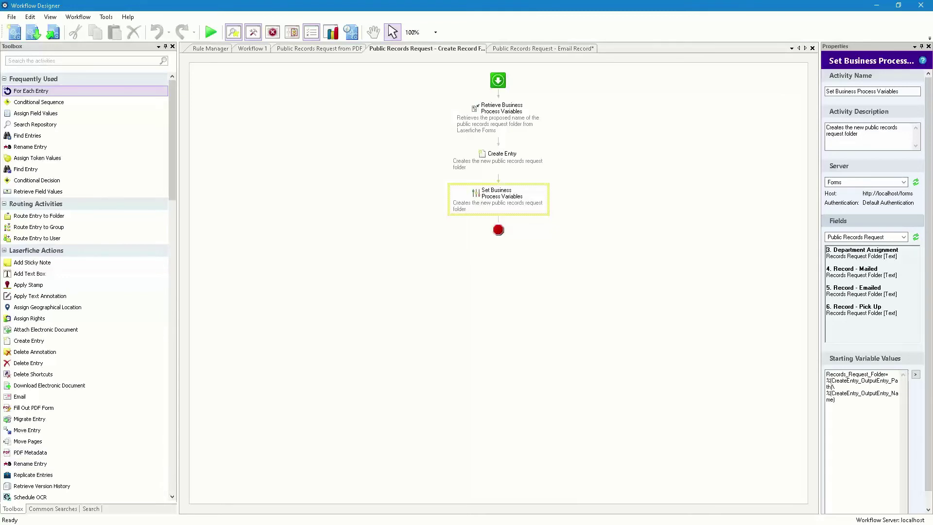
key("alt+Tab")
type("Public Records Request - Create Record Folder")
left_click(236, 165)
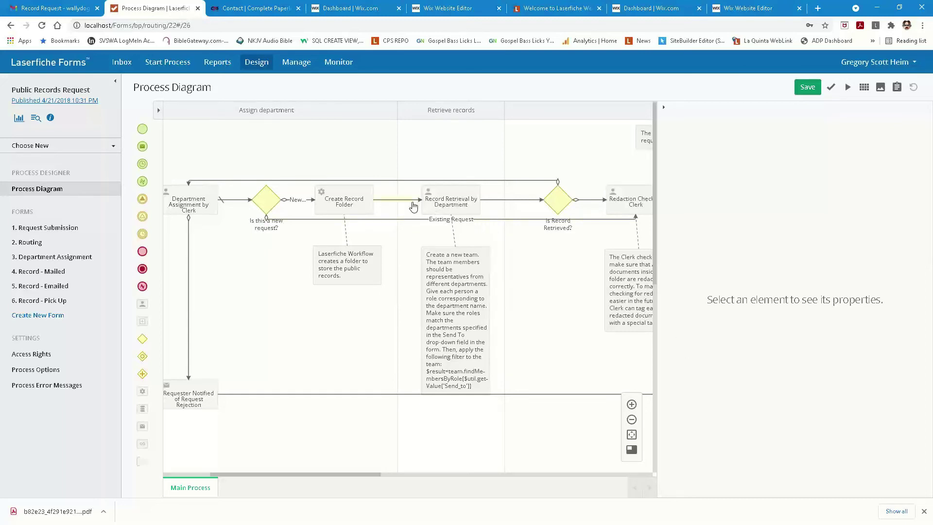
View the Create Record Folder and Record Retrieval by Department settings, then pan toward the delivery steps
left_click(362, 206)
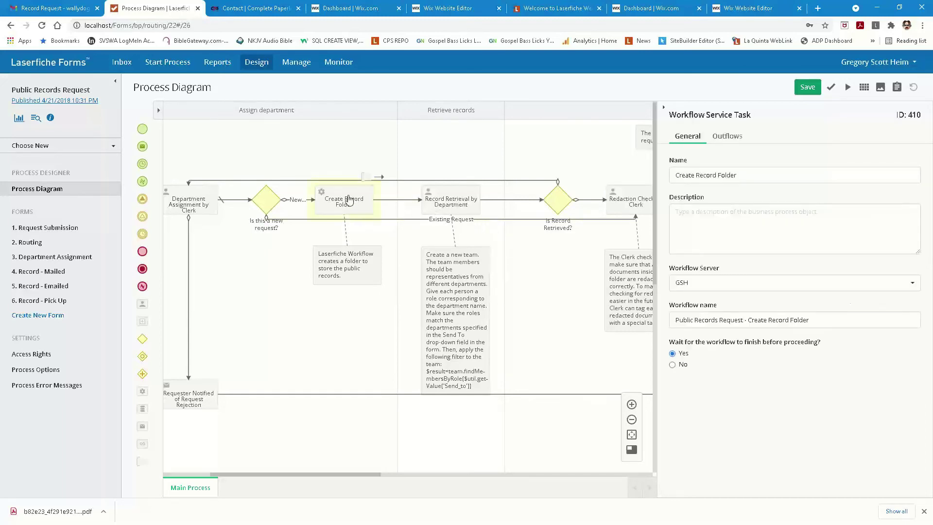
left_click(465, 211)
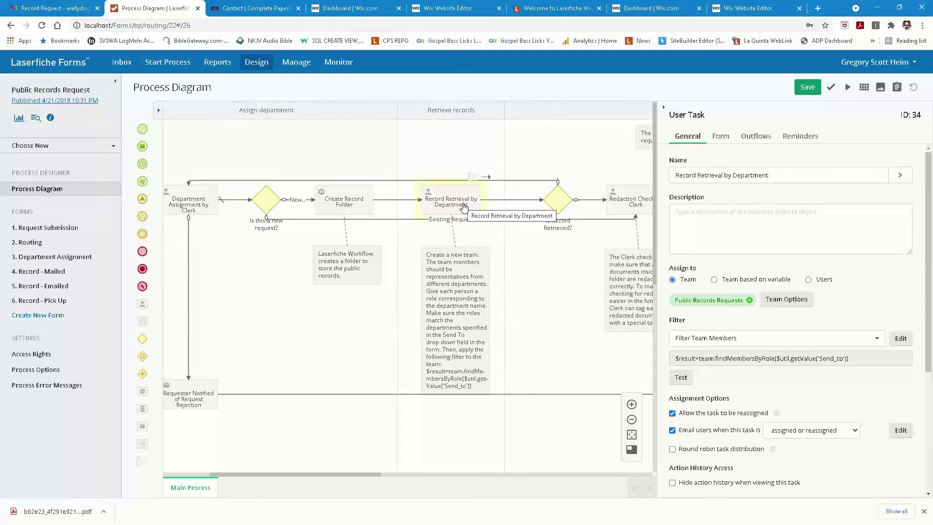
left_click_drag(576, 269, 273, 281)
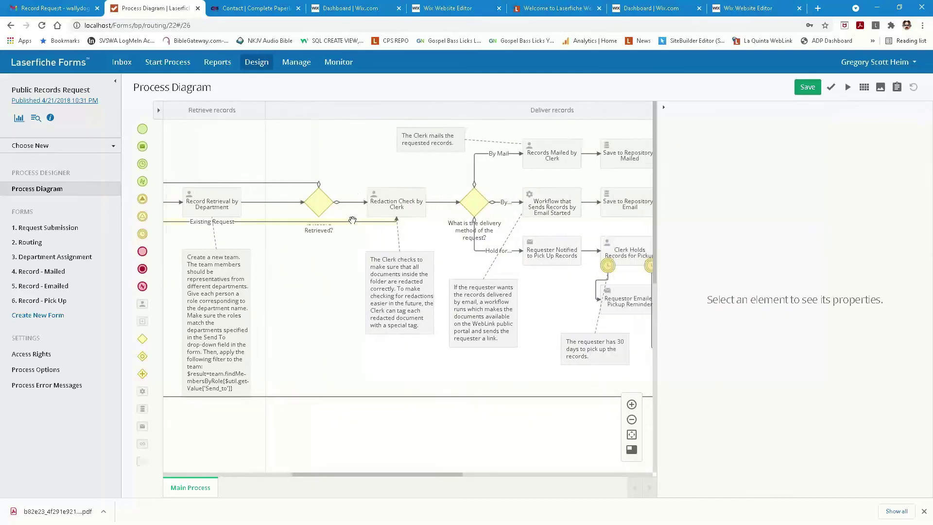
Review the Redaction Check by Clerk, email delivery workflow, and Records Mailed by Clerk step settings
left_click(416, 202)
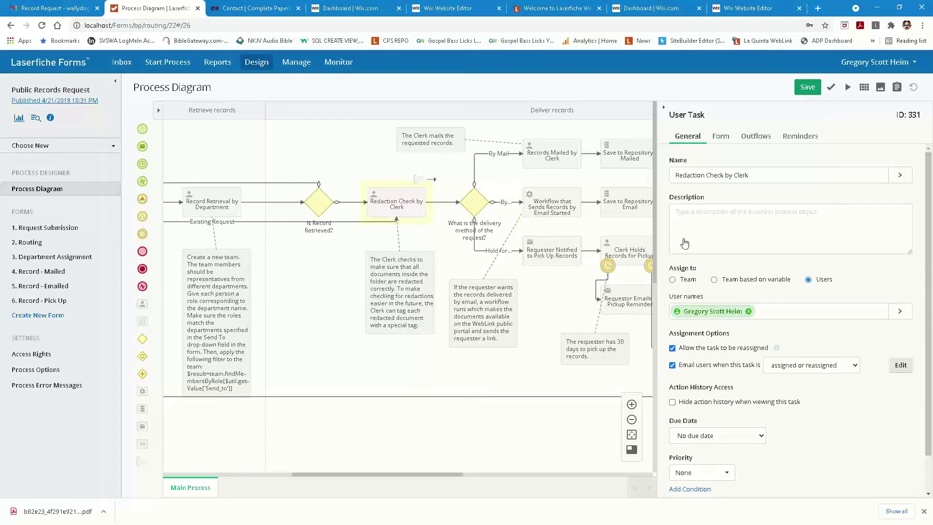
left_click(559, 288)
left_click_drag(528, 202, 454, 193)
left_click(455, 194)
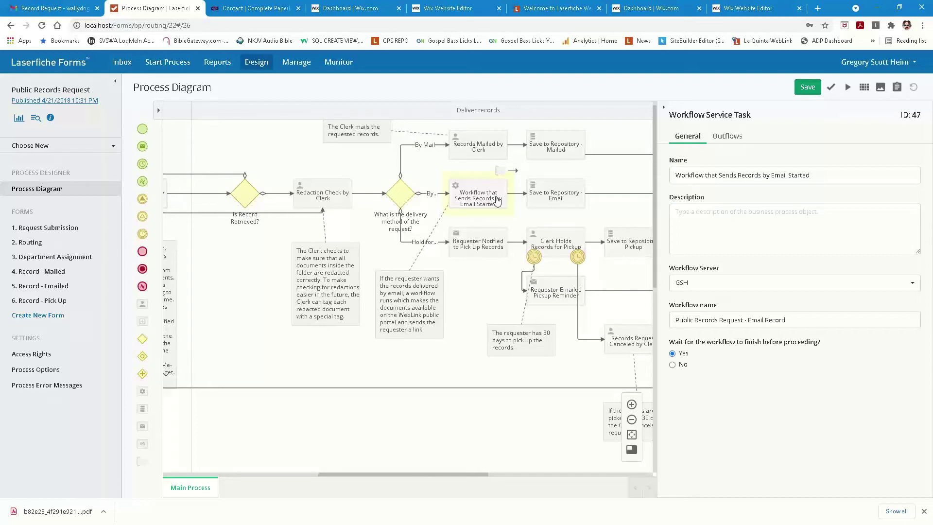
left_click(480, 153)
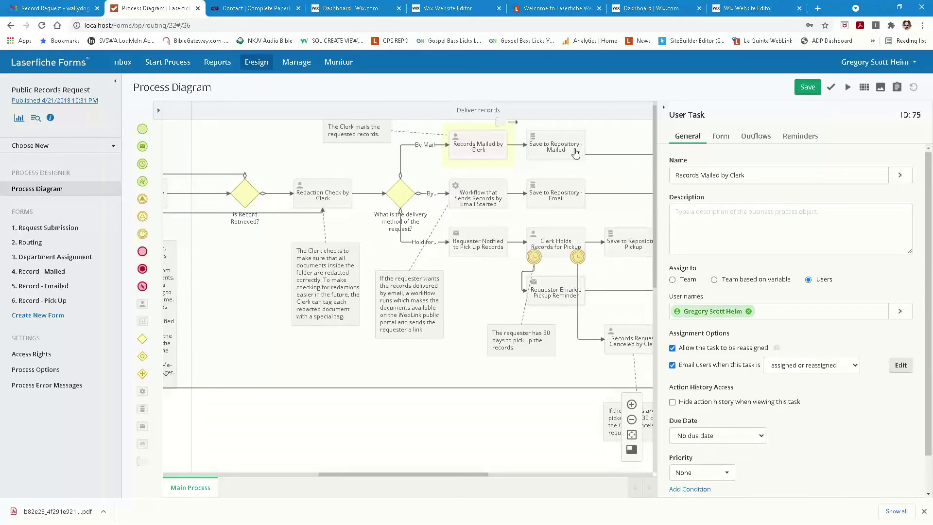
Inspect the Requester Notified to Pick Up Records email task, then pan to the End events
left_click_drag(589, 160, 462, 145)
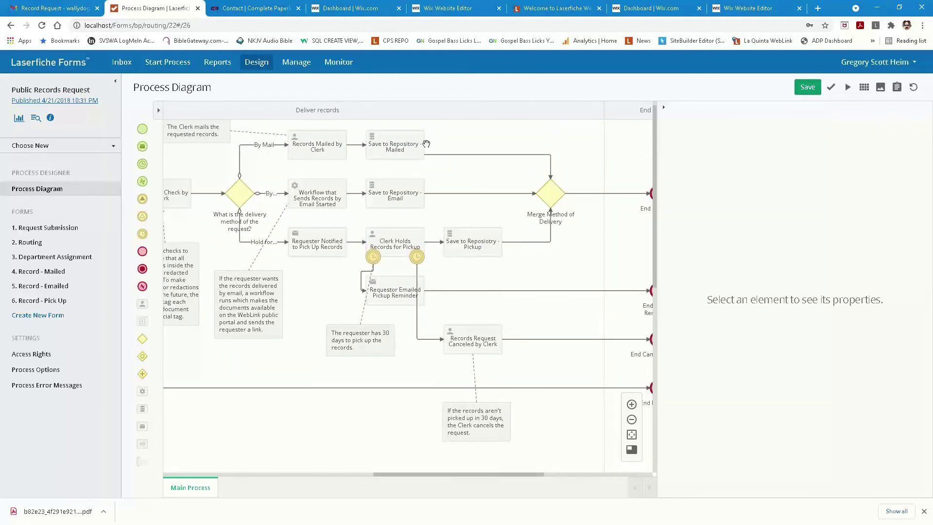
left_click(320, 249)
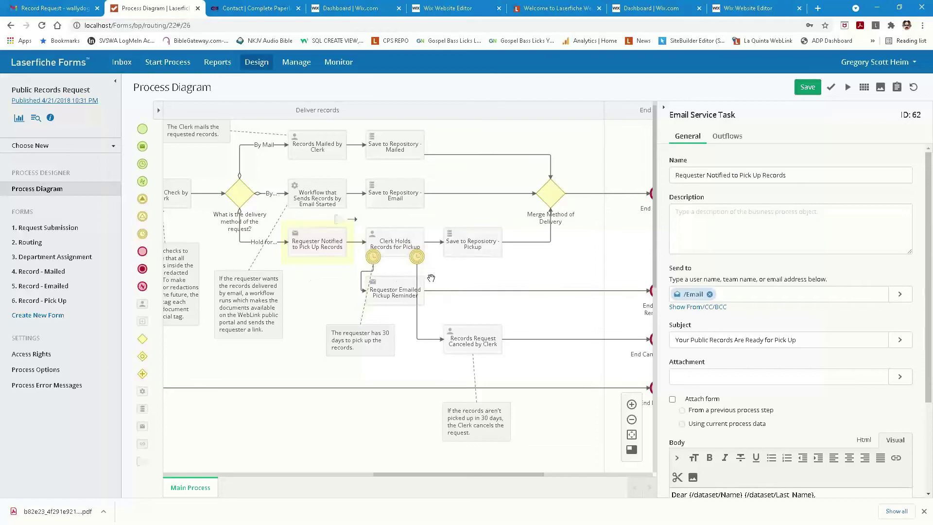
left_click(571, 263)
left_click_drag(571, 263, 545, 265)
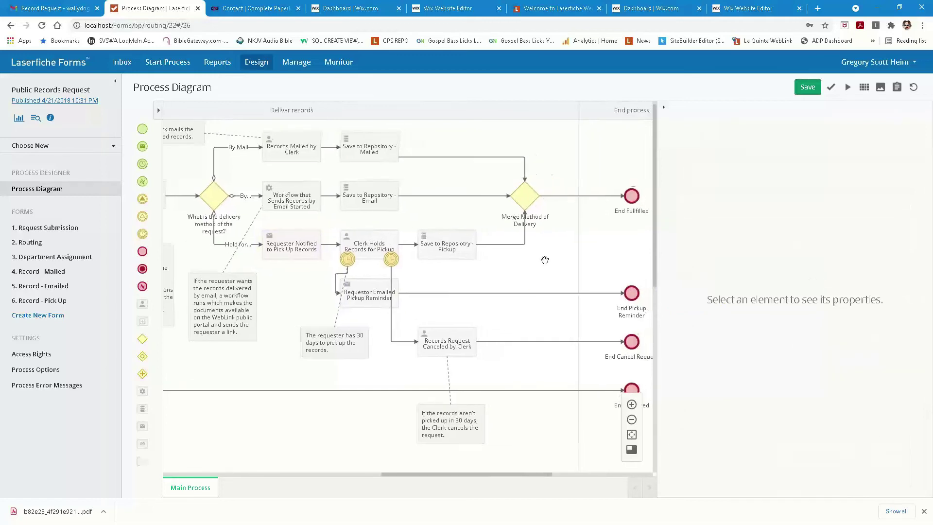
Check the 1-day and 2-day pickup timer waits, then pan the diagram back toward Start
left_click(352, 263)
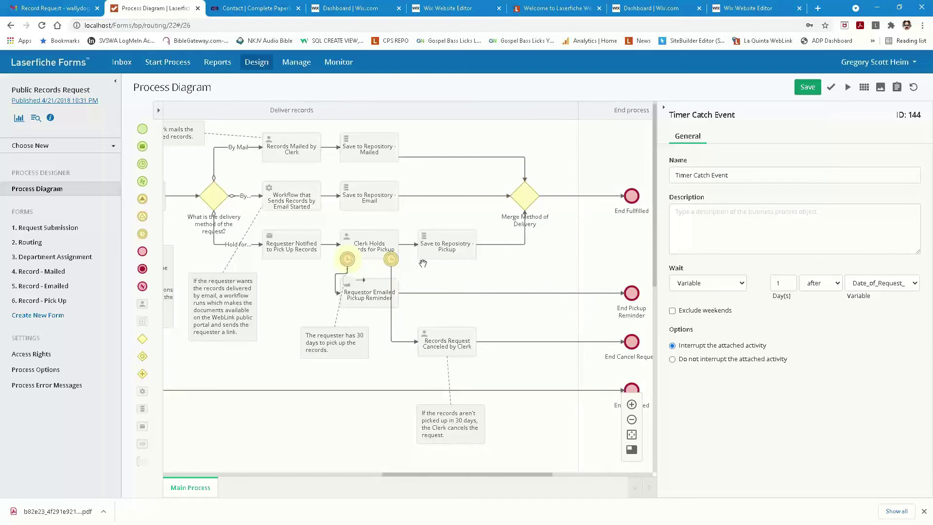
left_click(392, 264)
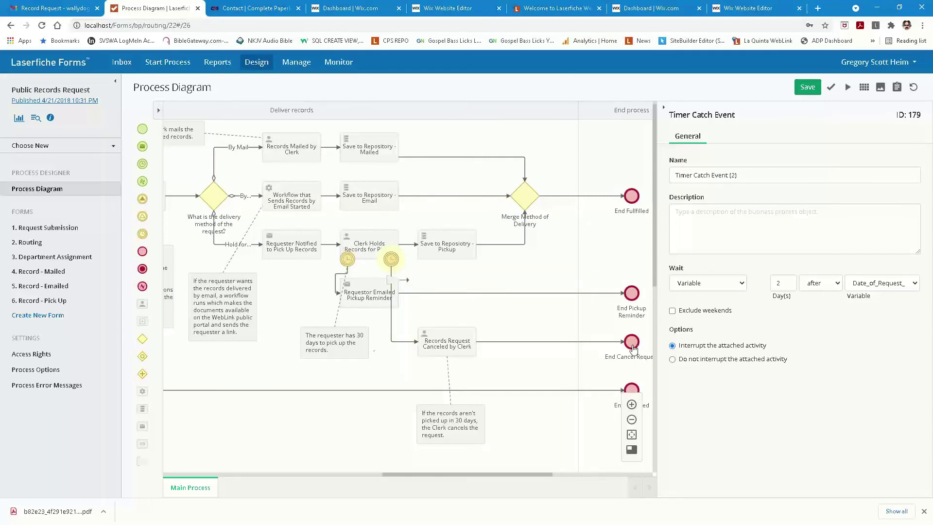
left_click_drag(249, 365, 465, 353)
left_click_drag(248, 343, 463, 340)
left_click_drag(234, 341, 443, 330)
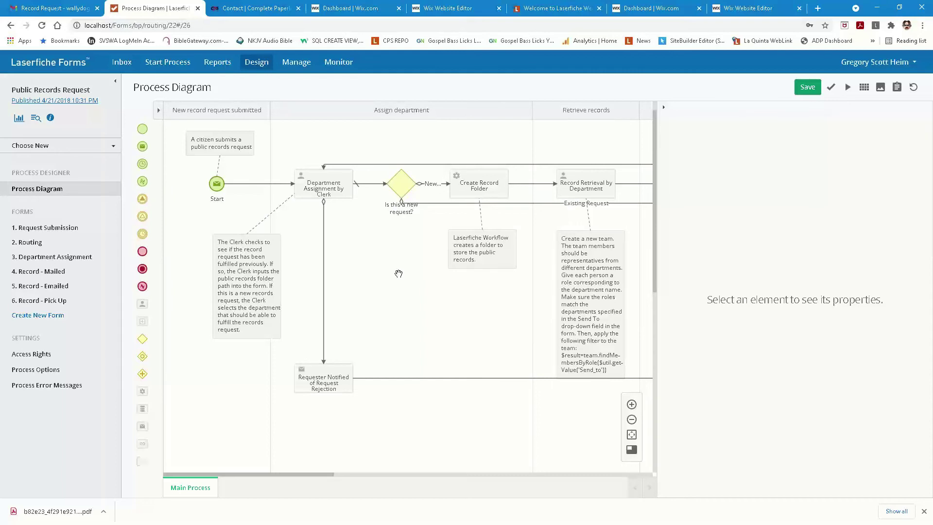
Select Record Retrieval by Department to view its Public Records Requests team assignment and member filter
left_click(578, 193)
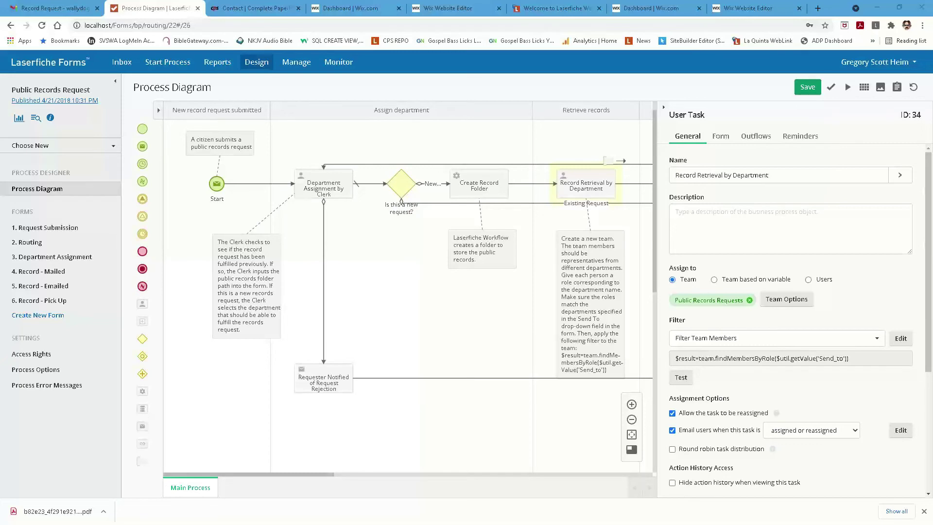
Go to Administration's System Security page, leaving the process designer without saving
left_click(916, 60)
left_click(896, 83)
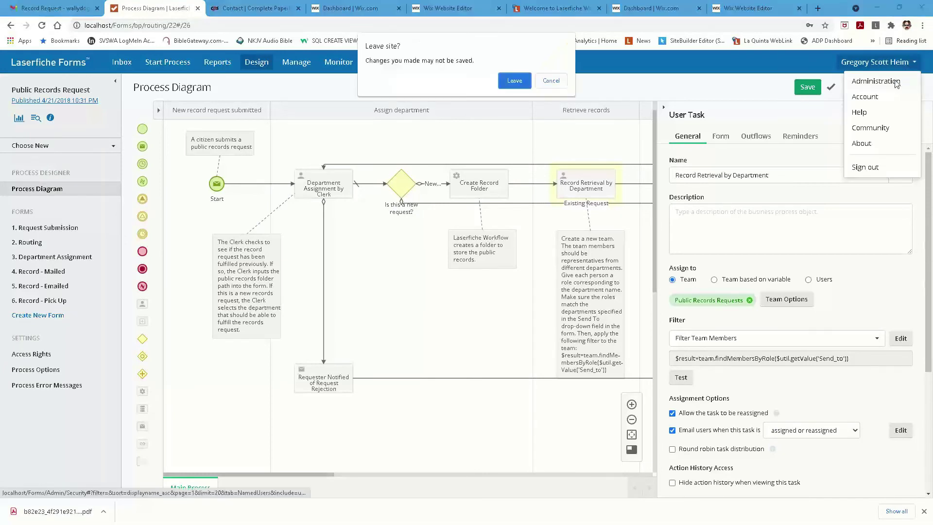
left_click(523, 85)
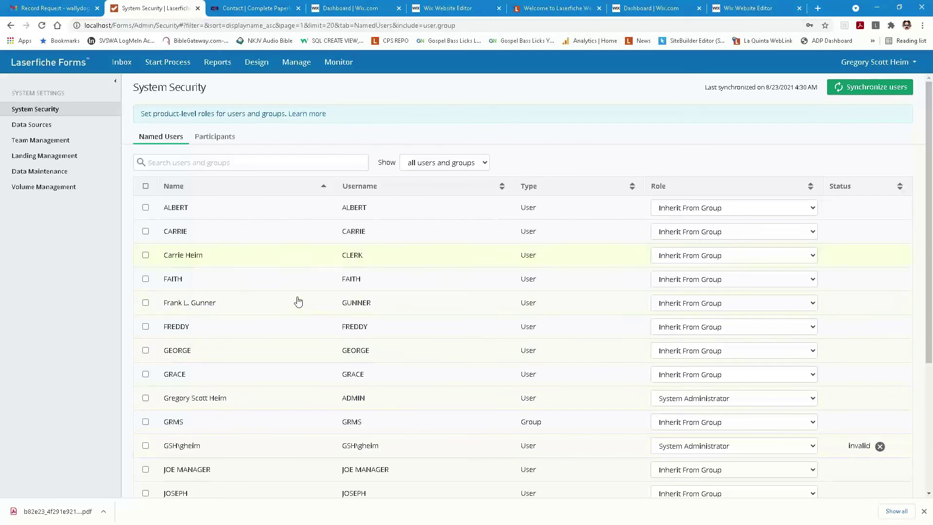
Review the Team Management teams list, then check the empty My Tasks inbox
left_click(54, 142)
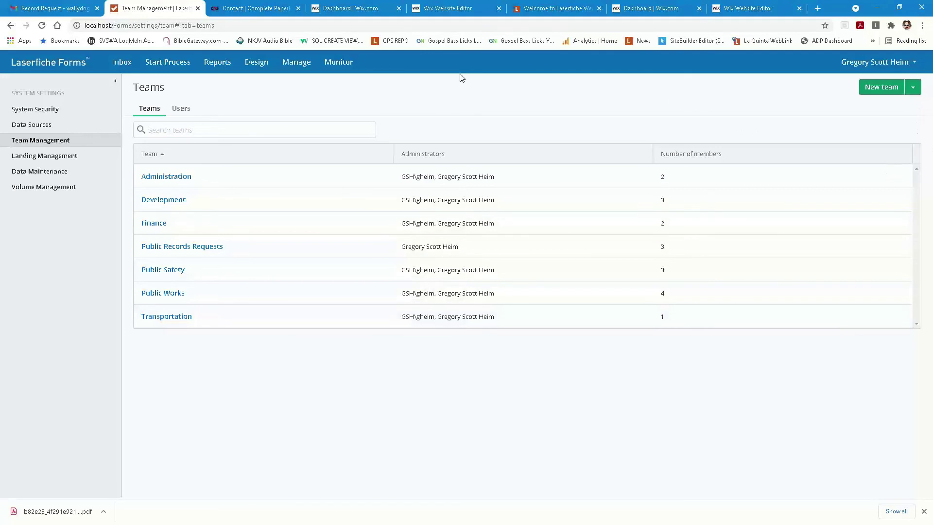
left_click(153, 63)
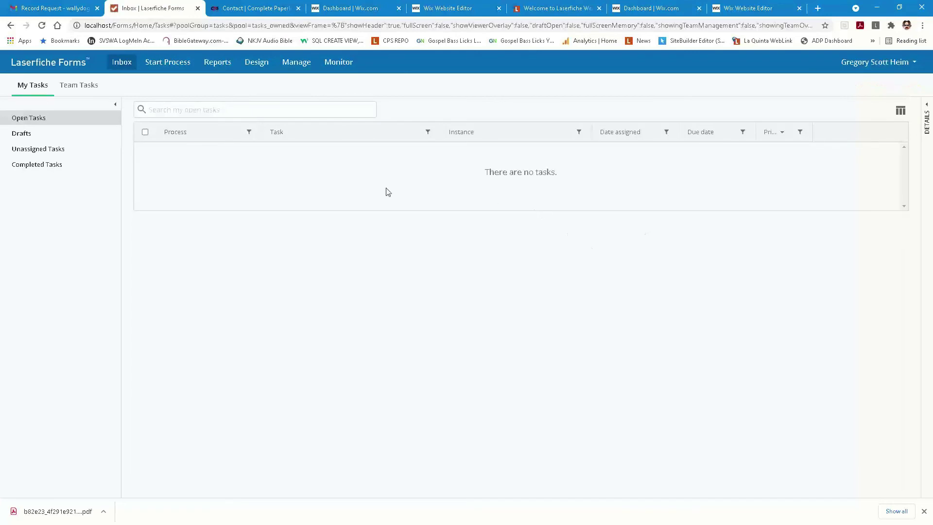
Browse Start Process and Inbox, then reopen Public Records Request in the process designer
left_click(177, 68)
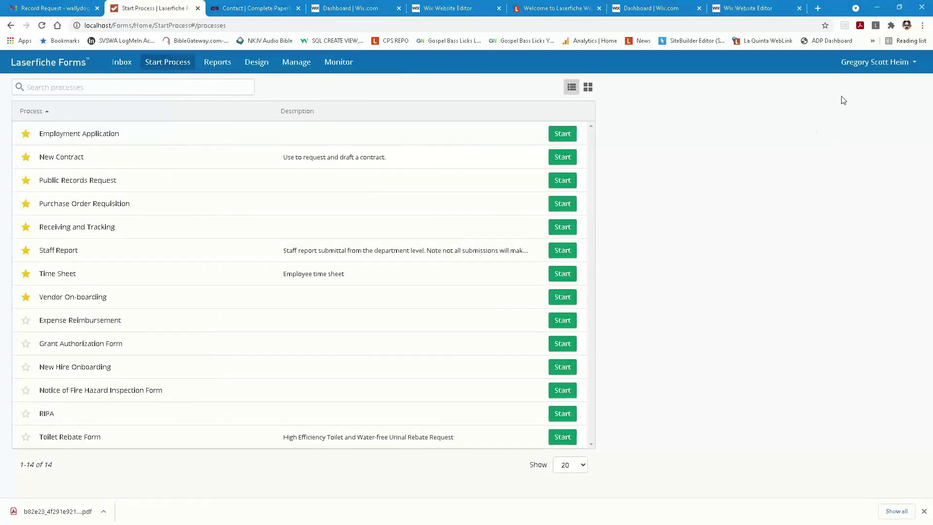
left_click(127, 66)
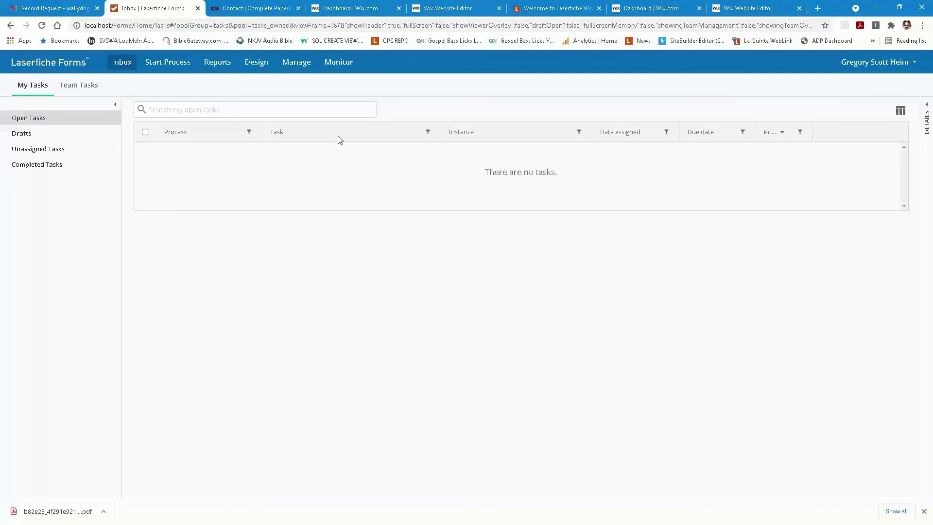
left_click(262, 63)
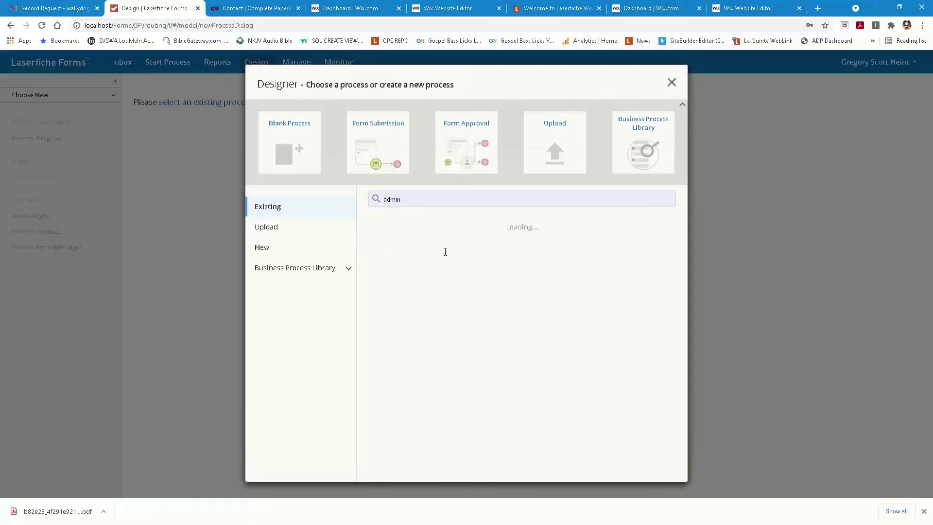
left_click(414, 249)
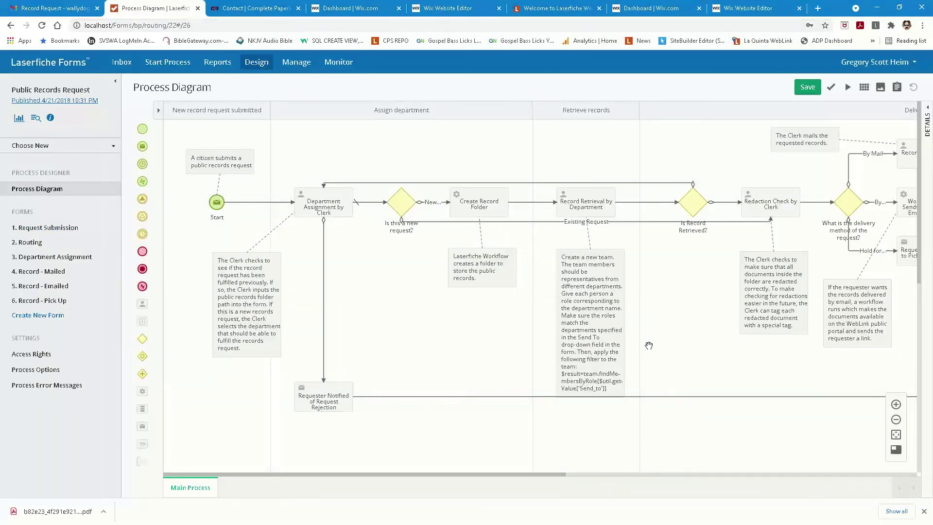
Show Department Assignment by Clerk's single assignee and its 5-day due date excluding weekends
left_click(323, 199)
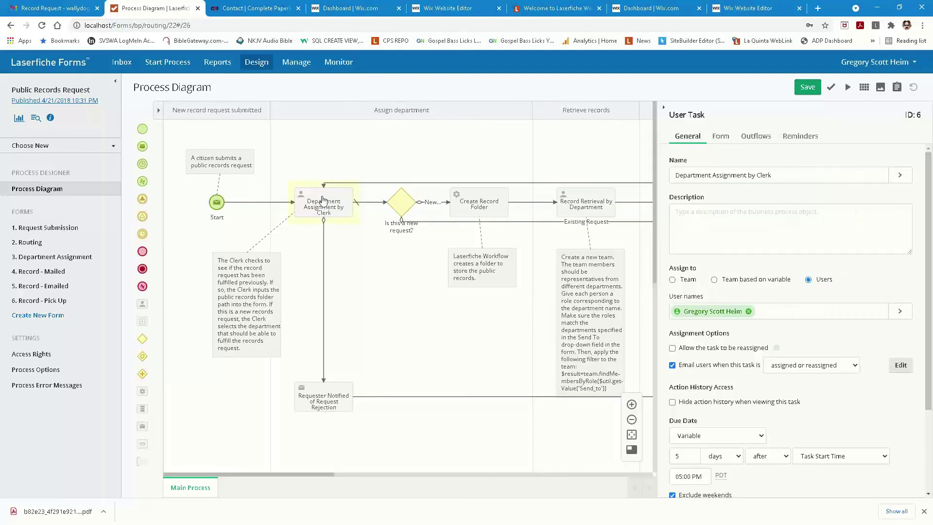
left_click(801, 312)
left_click(914, 62)
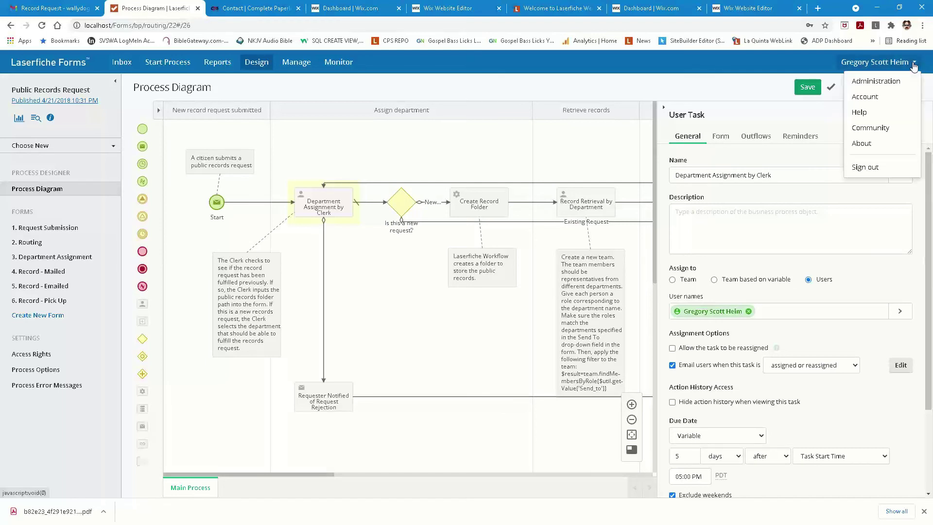
Return through Administration to the Team Management list of seven teams
left_click(892, 82)
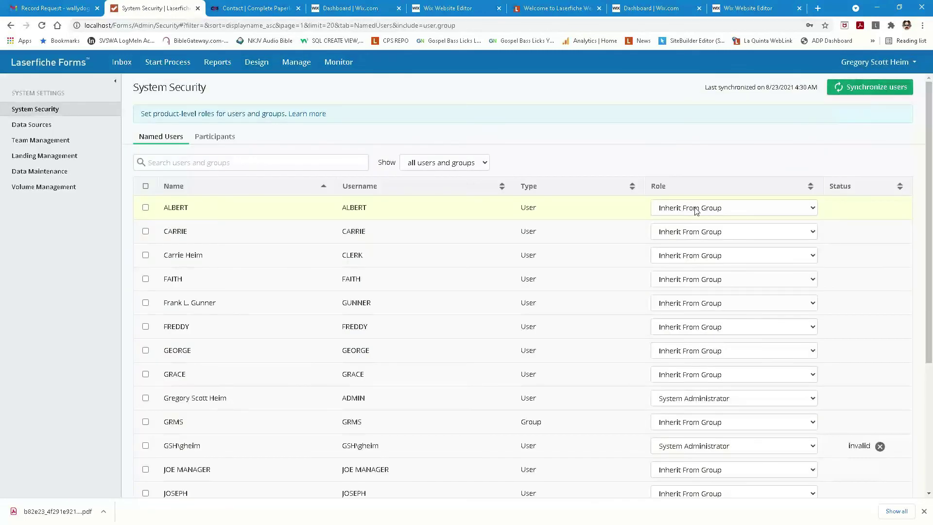
left_click(65, 143)
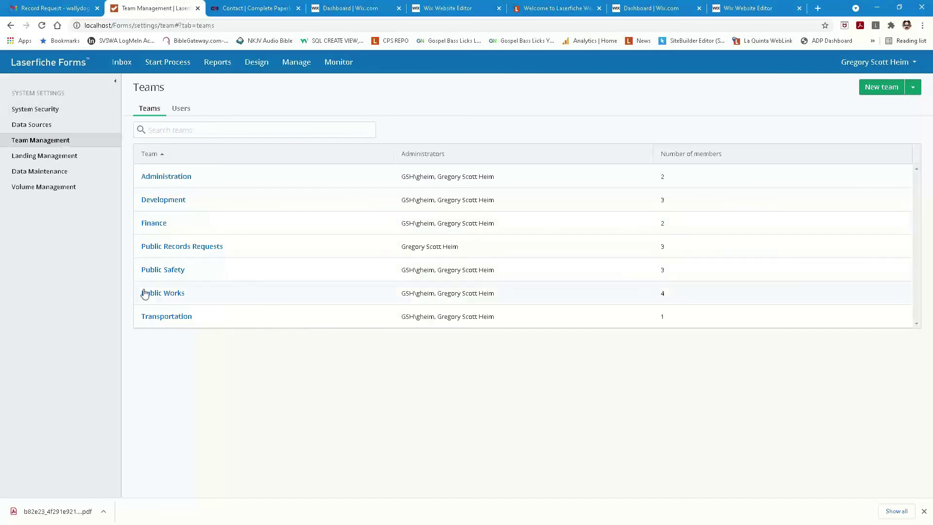
Open the Public Works team's list of six users and their roles
left_click(160, 294)
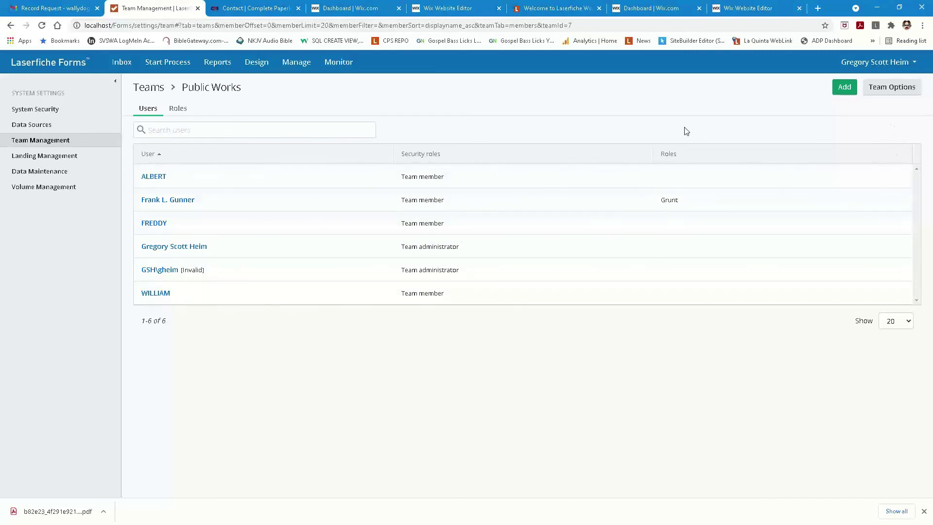
Check who holds the Public Works Grunt role, back out to the teams, then switch to the Gilroy portal
left_click(179, 110)
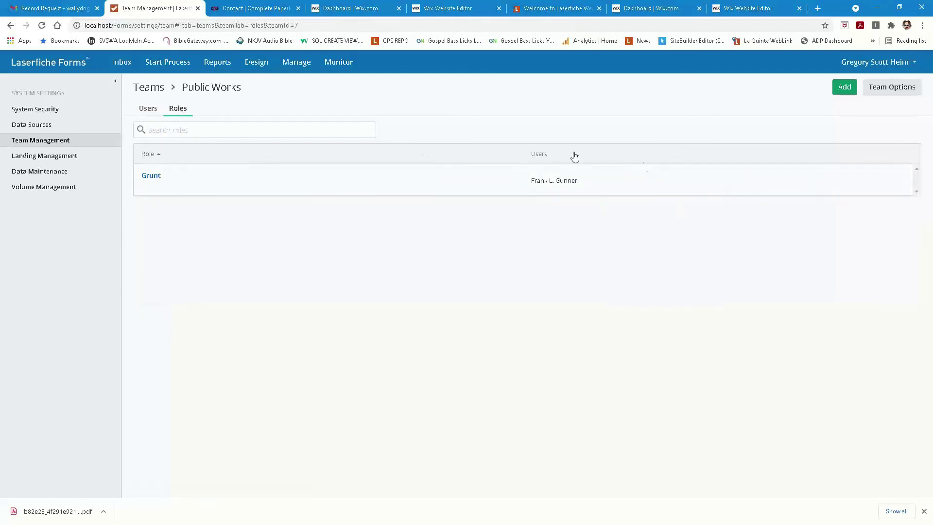
left_click(150, 109)
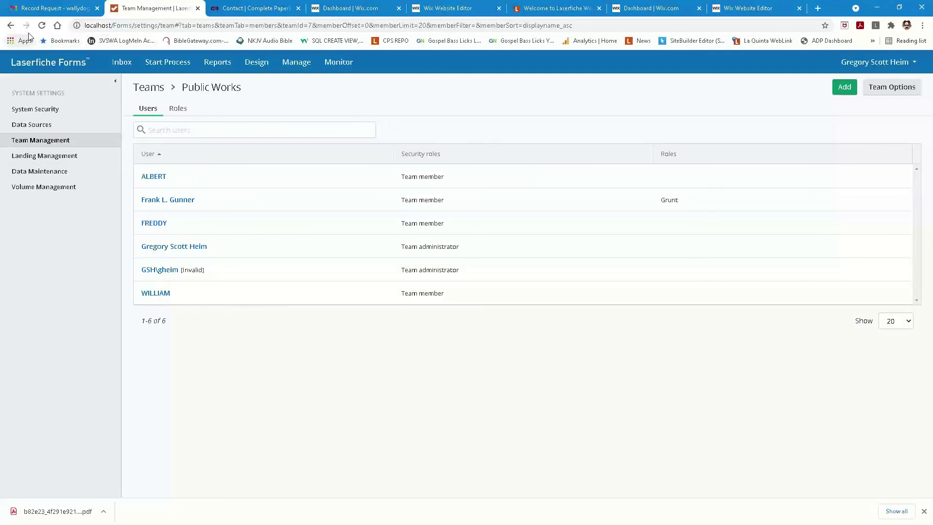
left_click(10, 25)
left_click(11, 30)
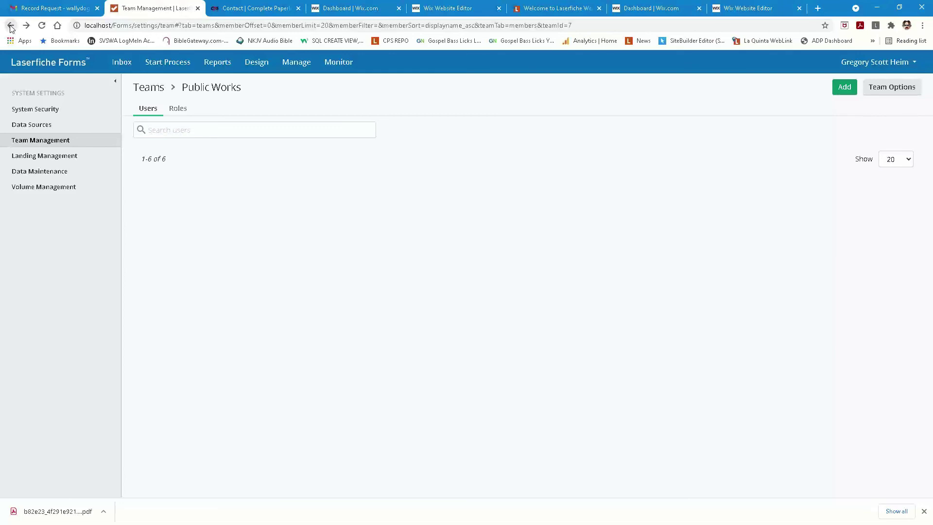
left_click(11, 26)
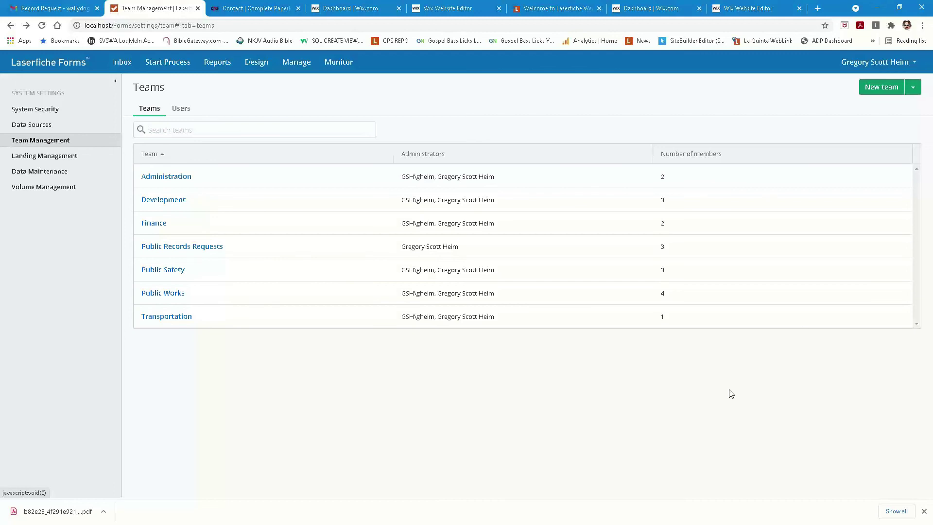
left_click(532, 9)
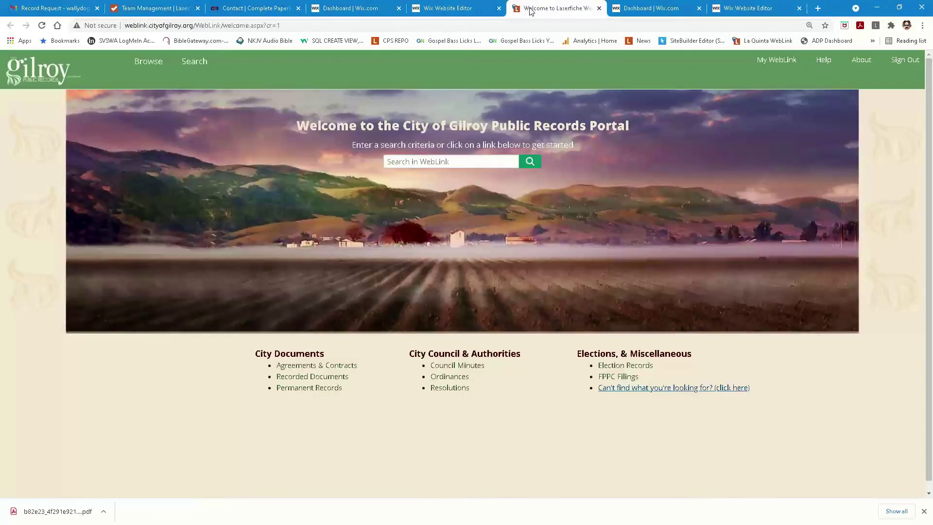
left_click(656, 389)
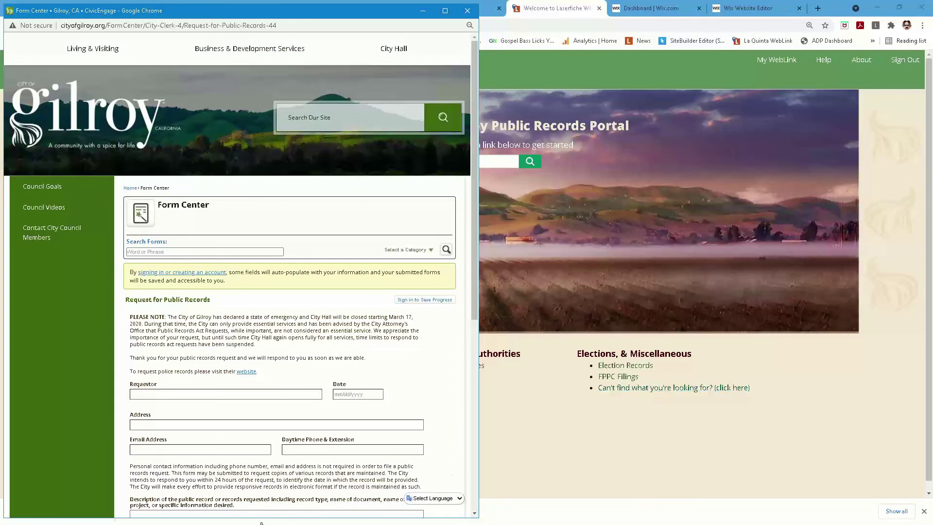
scroll(332, 419, "down", 3)
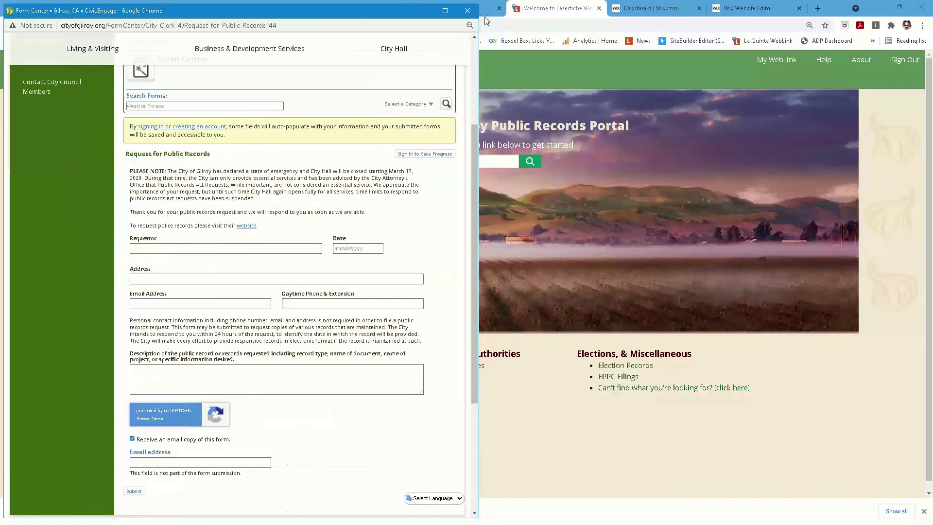
left_click(467, 10)
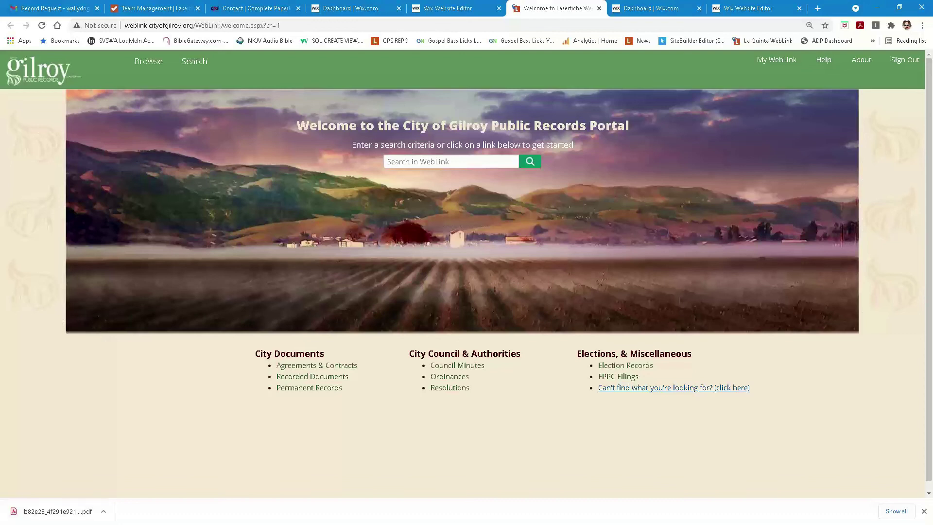
Open the '[Complete Paperless] Contact - new submission' email from the Laserfiche Client
key("alt+Tab")
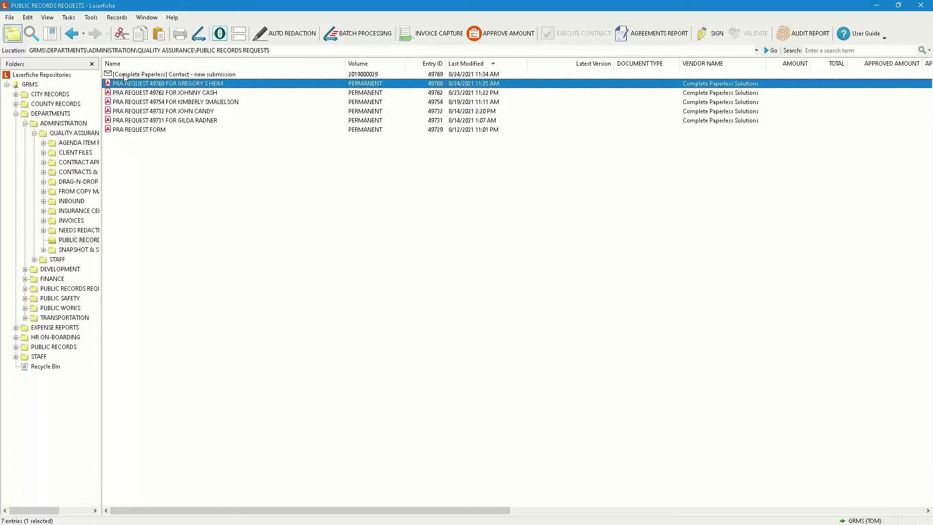
left_click(124, 76)
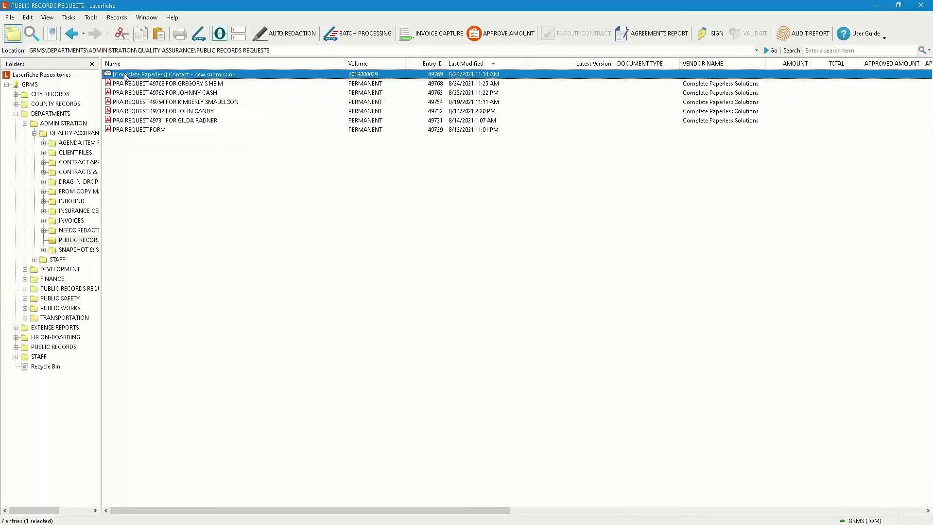
double_click(125, 75)
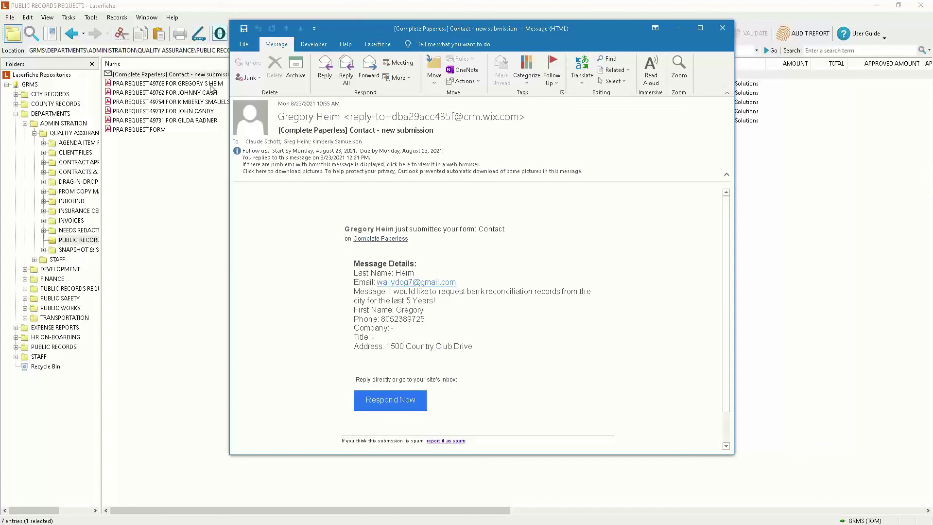
View the email's Laserfiche save options, close it, and open the new contact submission entry
left_click(380, 47)
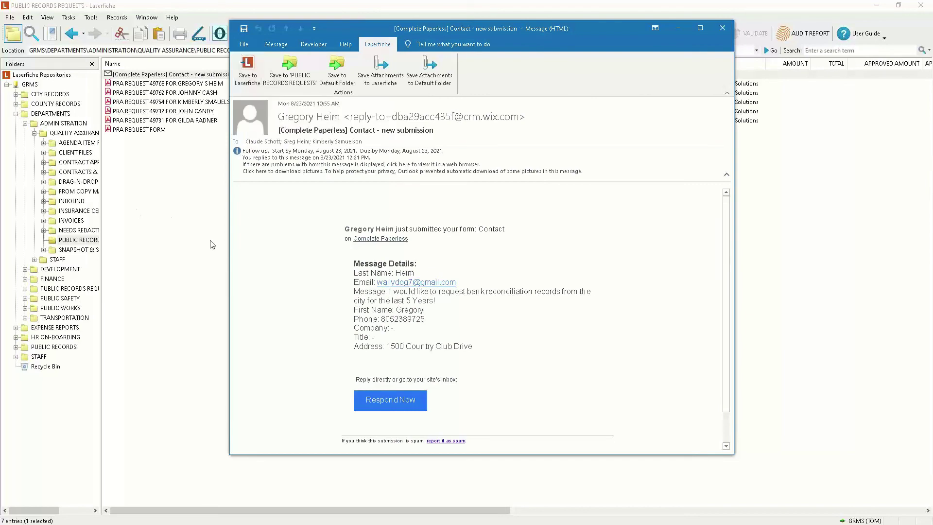
left_click(722, 28)
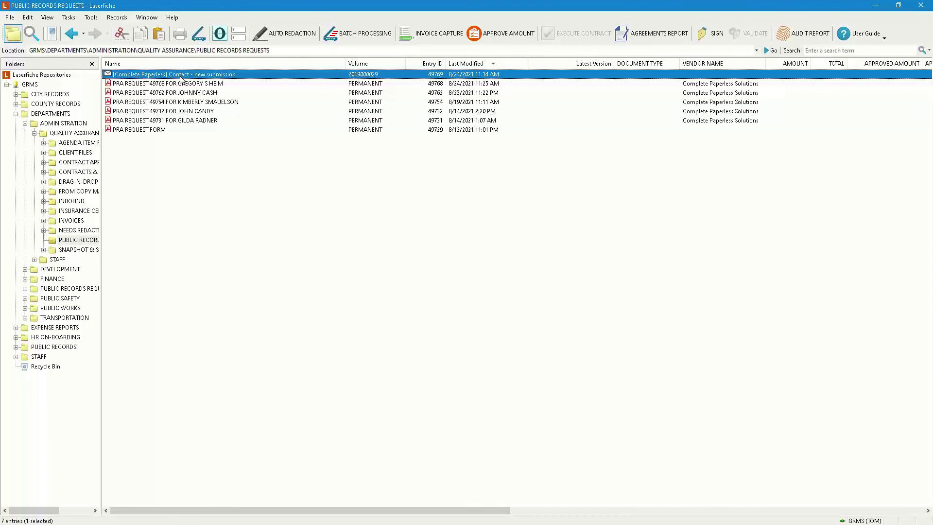
double_click(180, 75)
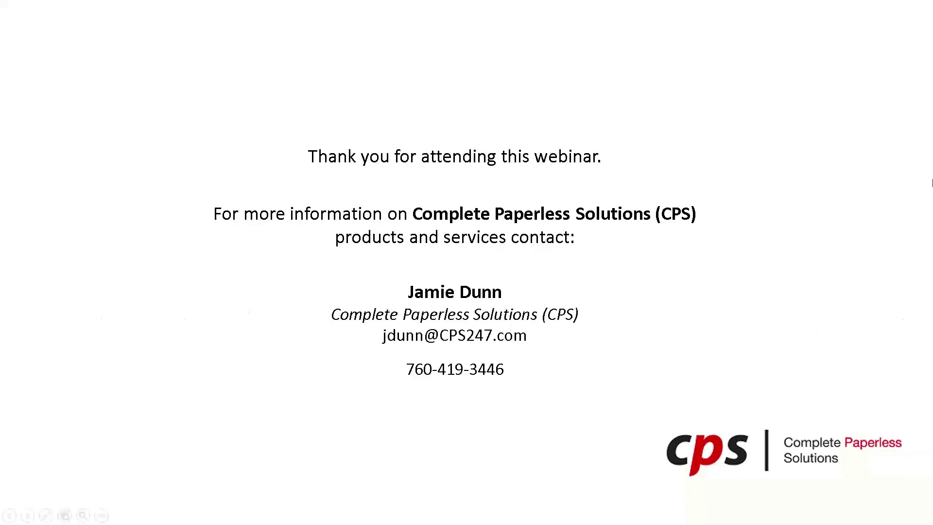
End the slideshow and close the Laserfiche repository and Chrome portal windows
left_click(731, 199)
left_click(731, 199)
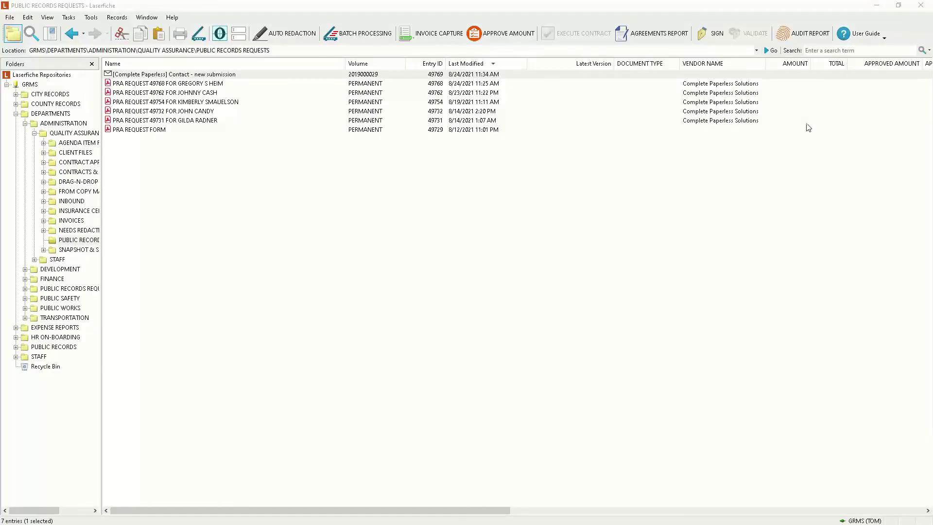
left_click(921, 7)
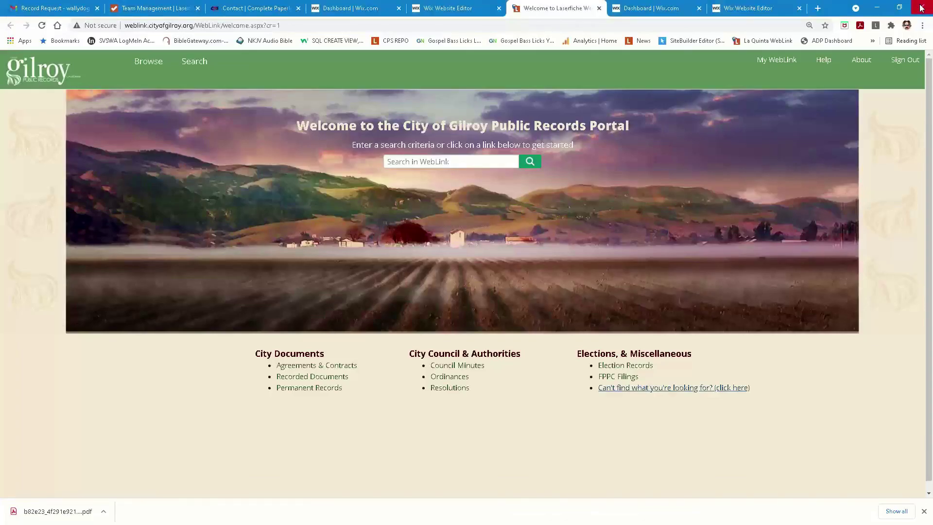
left_click(921, 6)
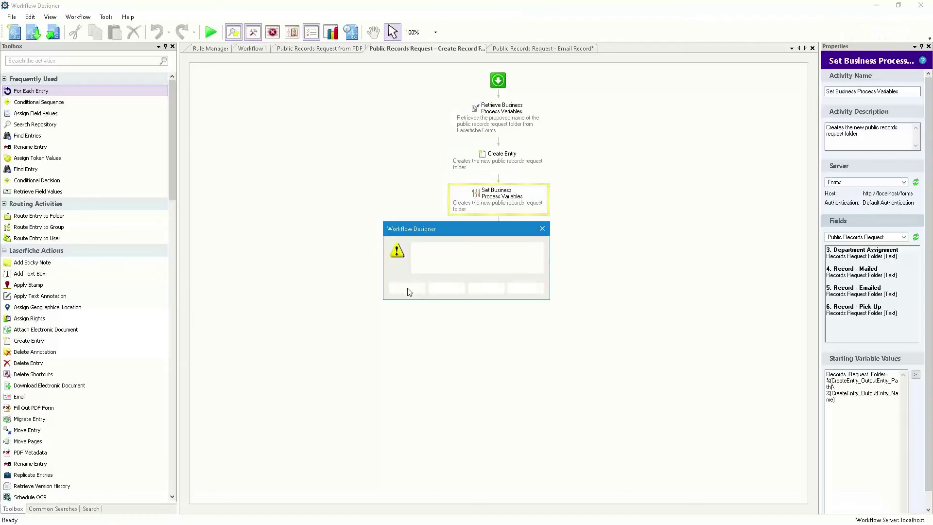